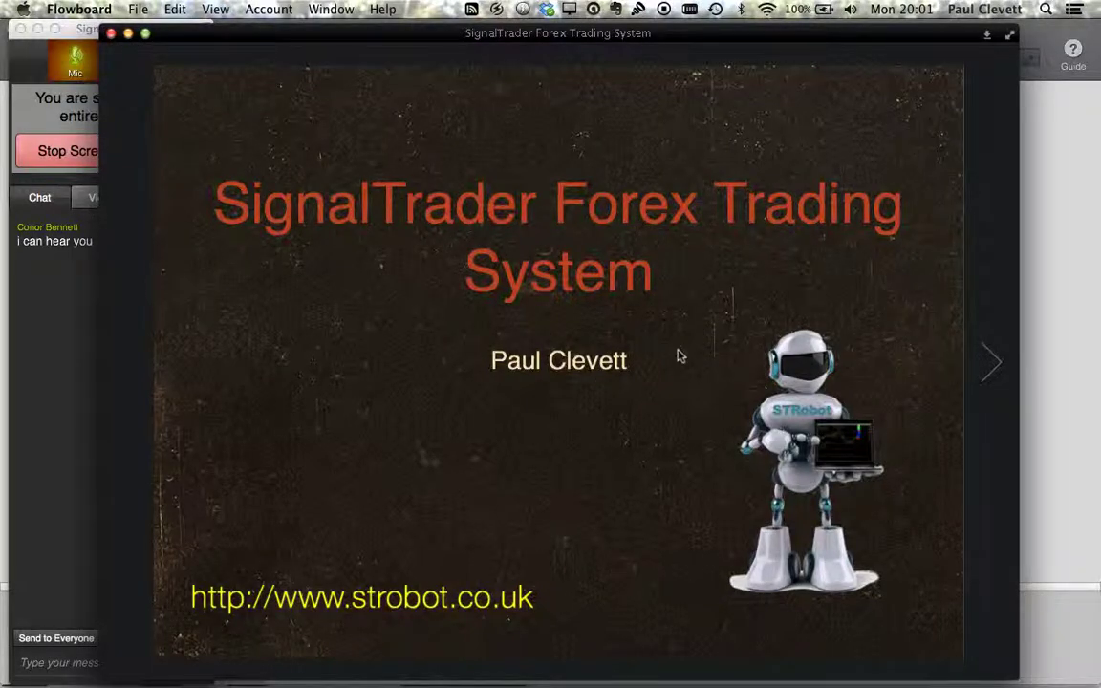
- Page through the SignalTrader Forex Trading System presentation from the title slide to the "Why are there no trades?" slide
click(1002, 371)
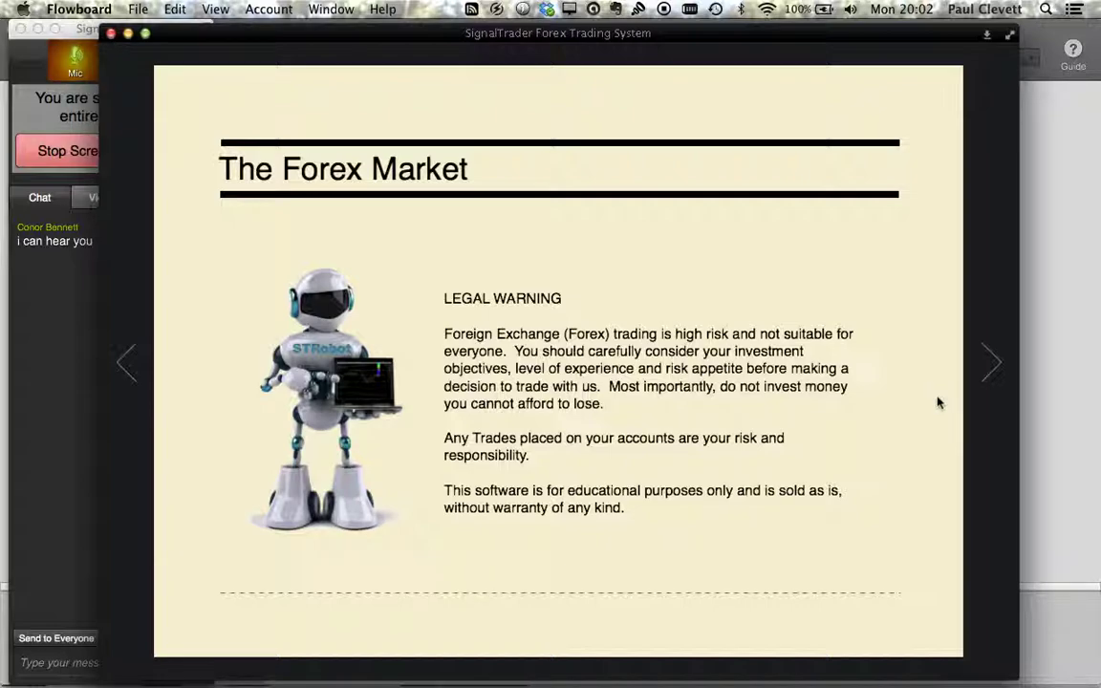
click(988, 368)
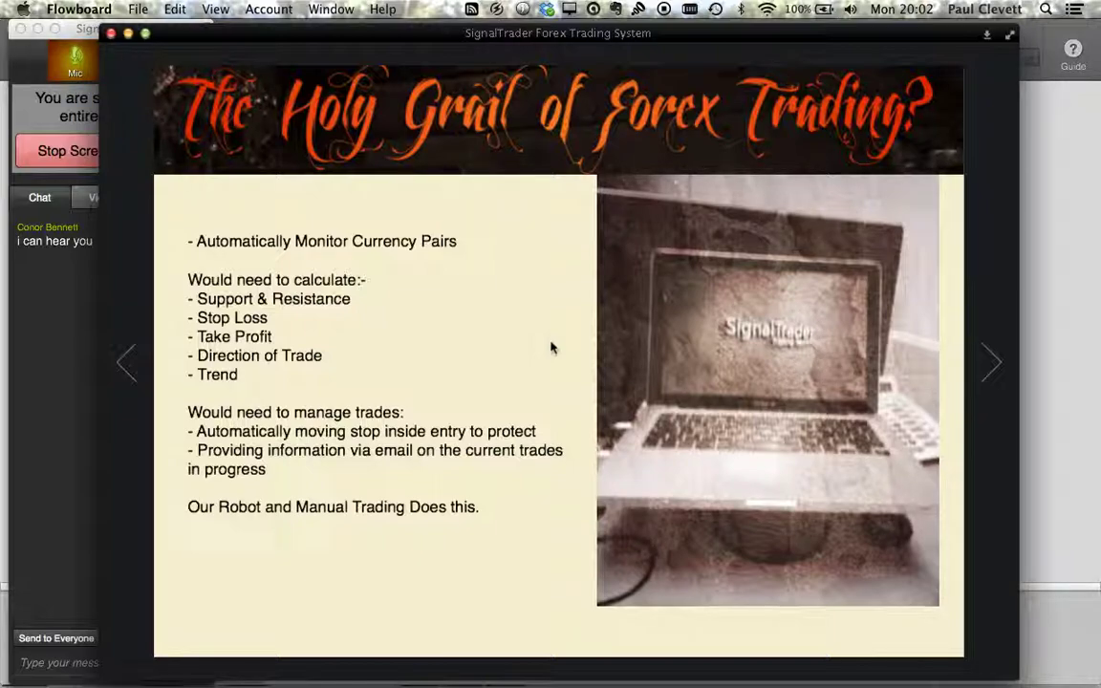
click(983, 368)
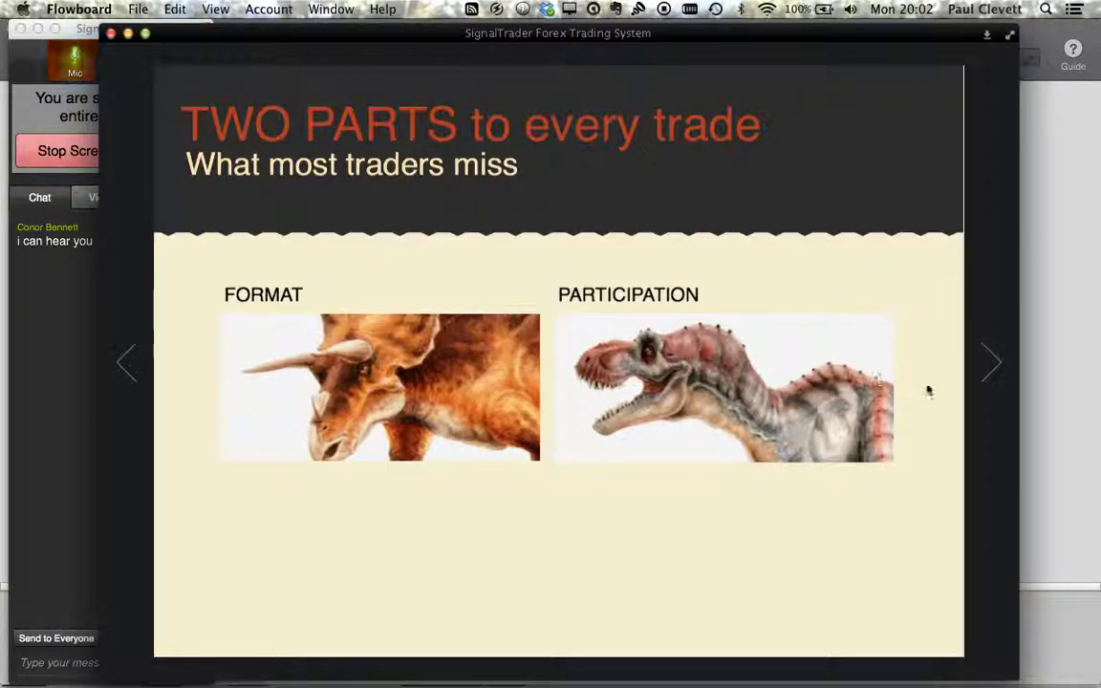
click(1000, 381)
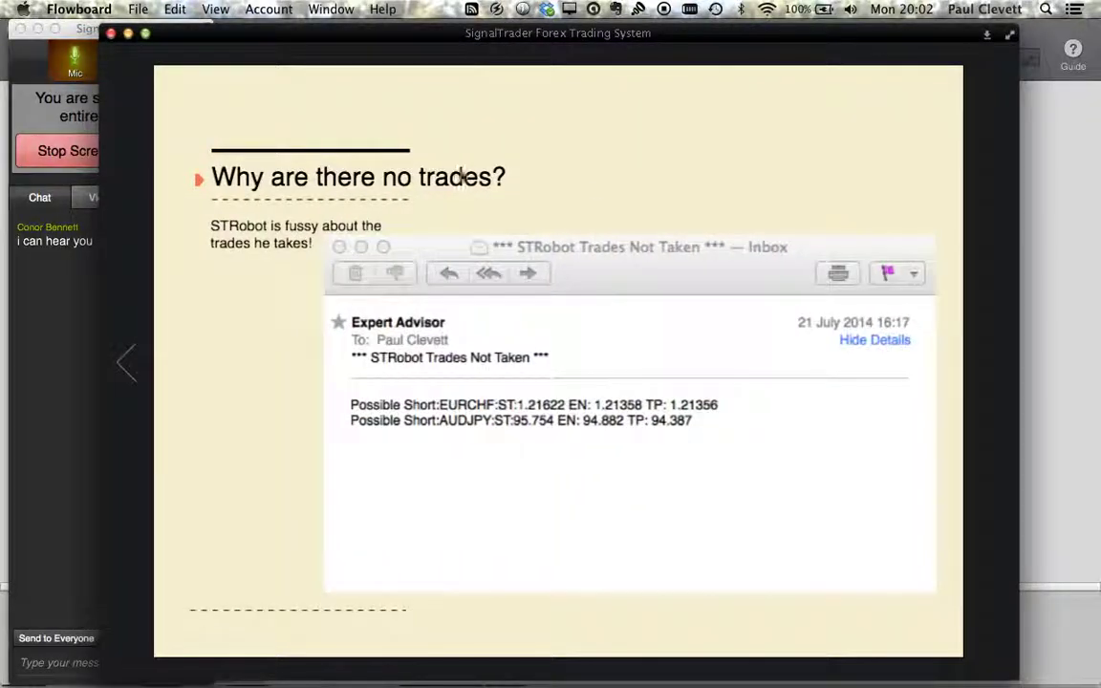
- Close the presentation preview and minimize the presentation and screen-sharing windows to reveal the GBPCHF daily chart
click(111, 33)
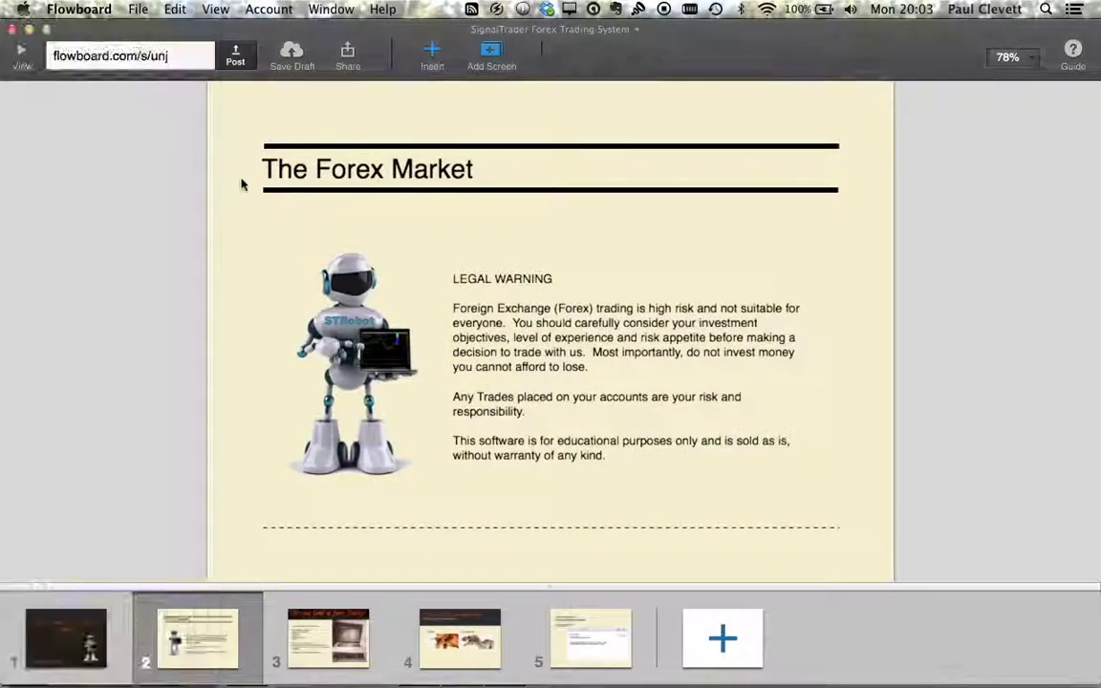
click(29, 30)
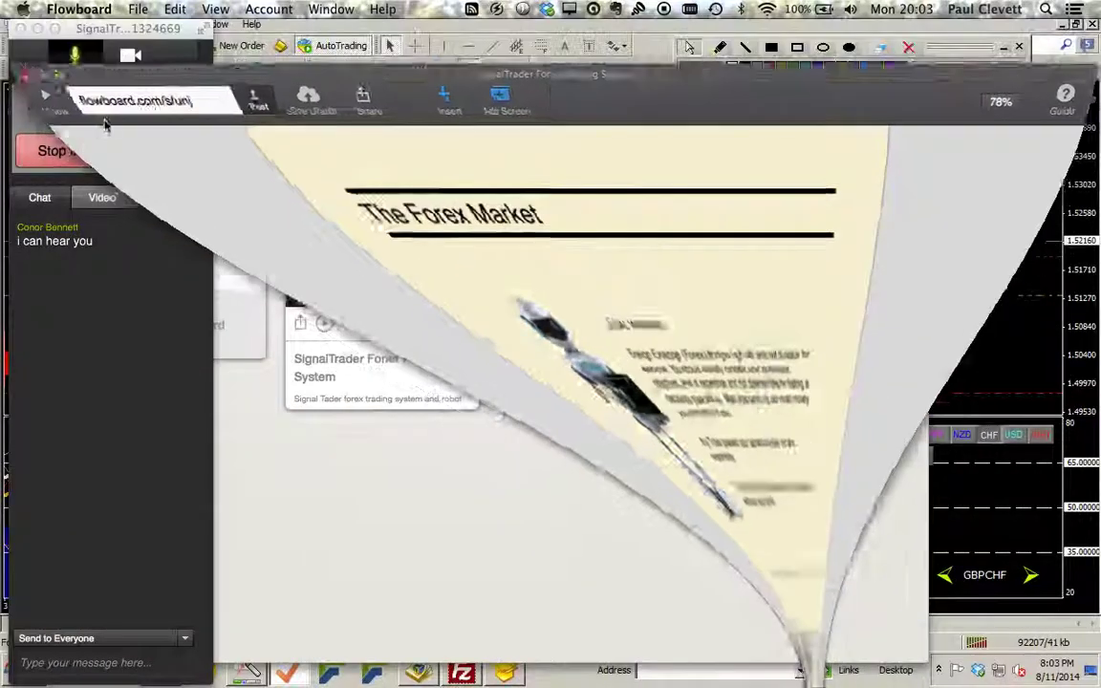
click(60, 106)
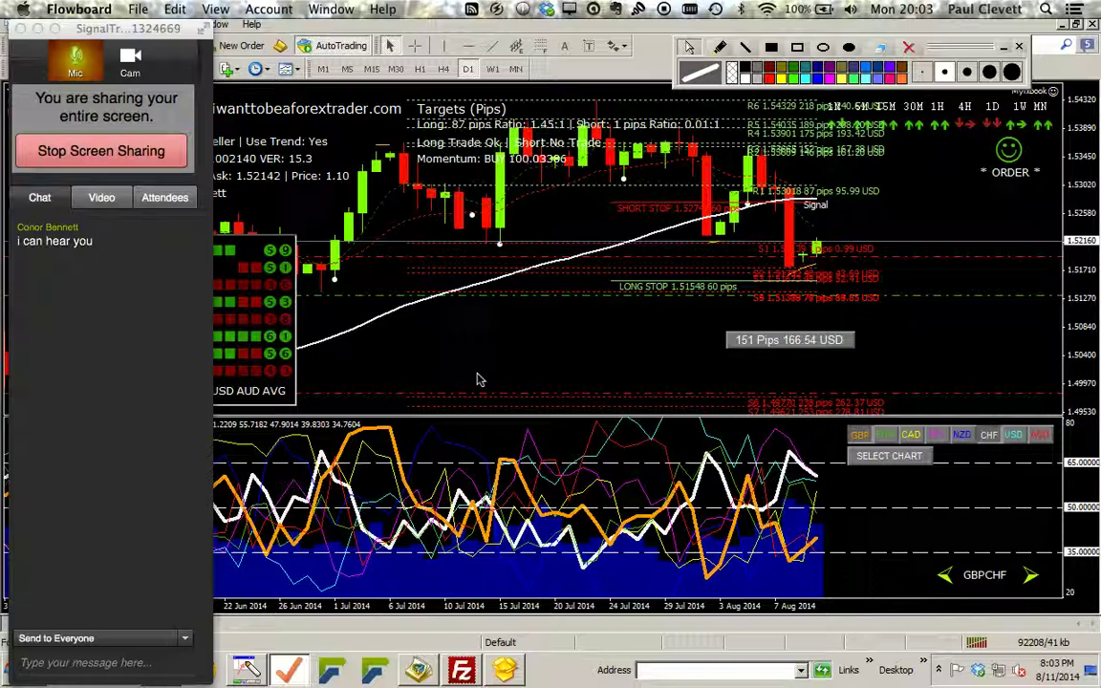
click(37, 29)
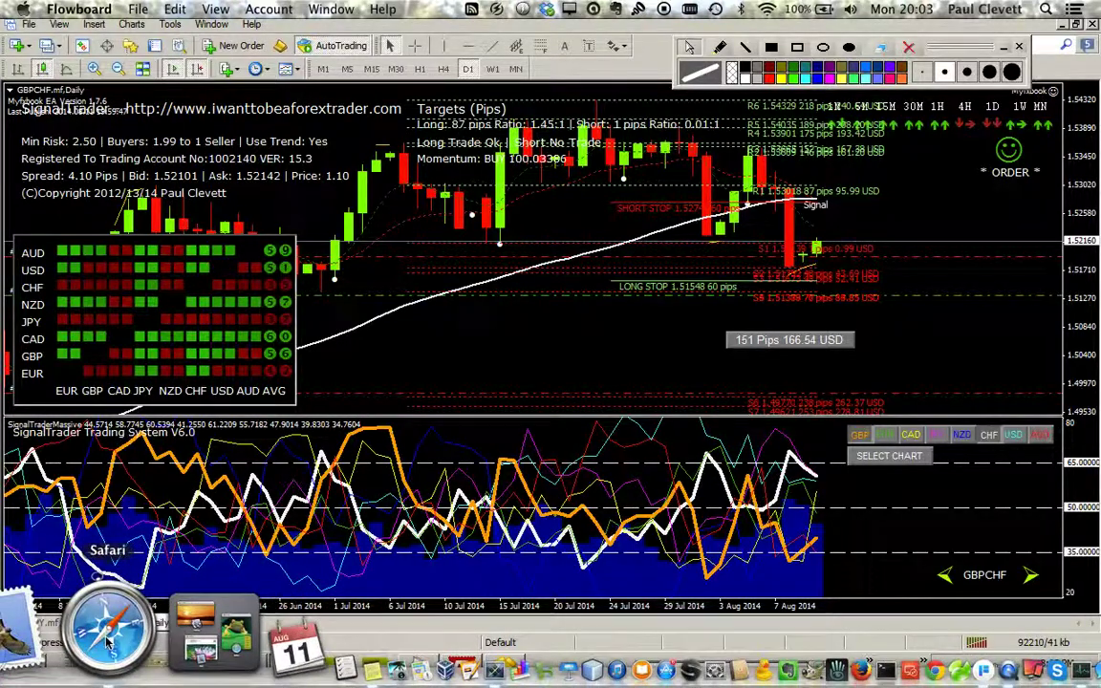
- Switch to Safari to view the annotated GBPCHF image on the blog, and return to the trading terminal
click(108, 636)
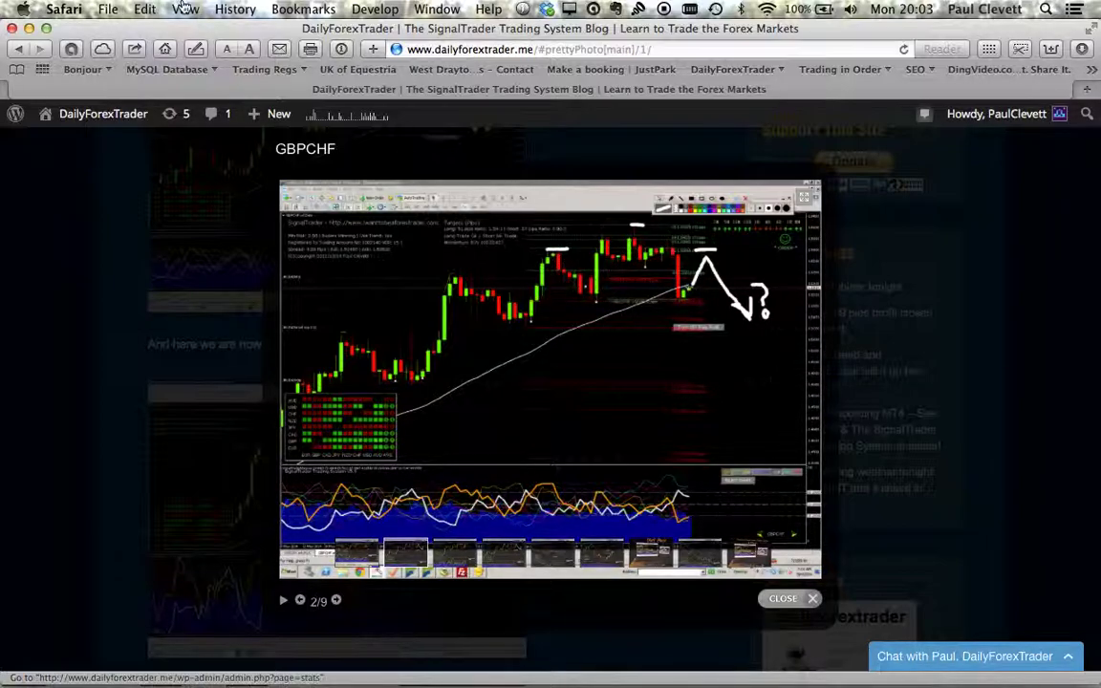
click(29, 29)
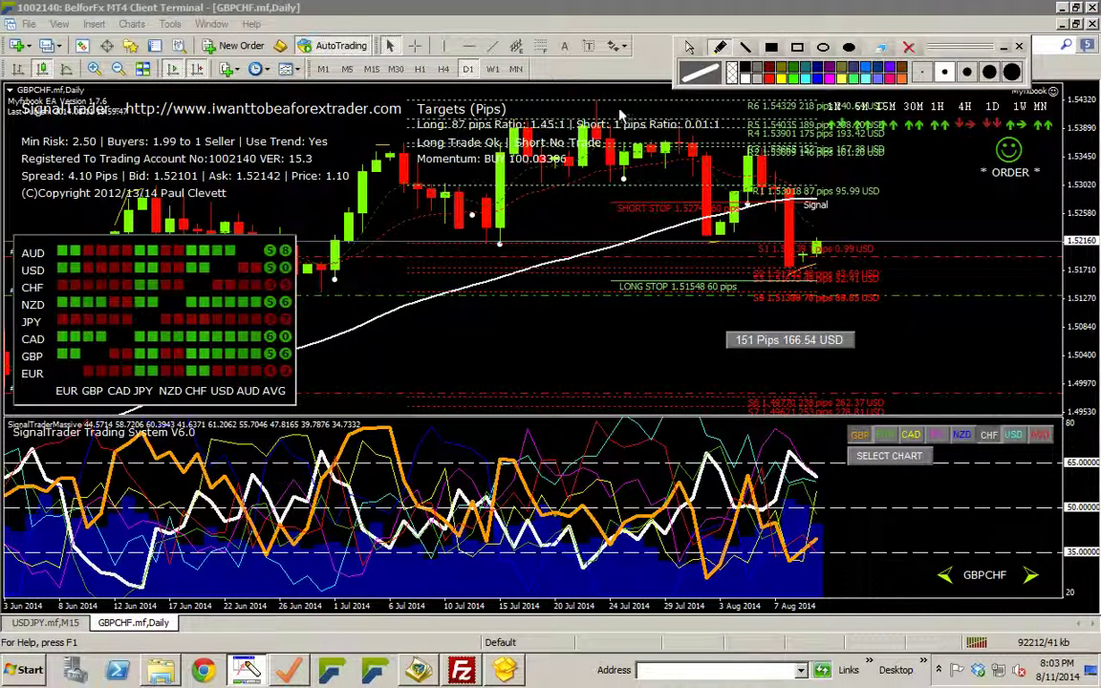
- Circle the highest GBPCHF peak between 20 and 24 July freehand, and clear the drawing
drag(602, 104, 604, 143)
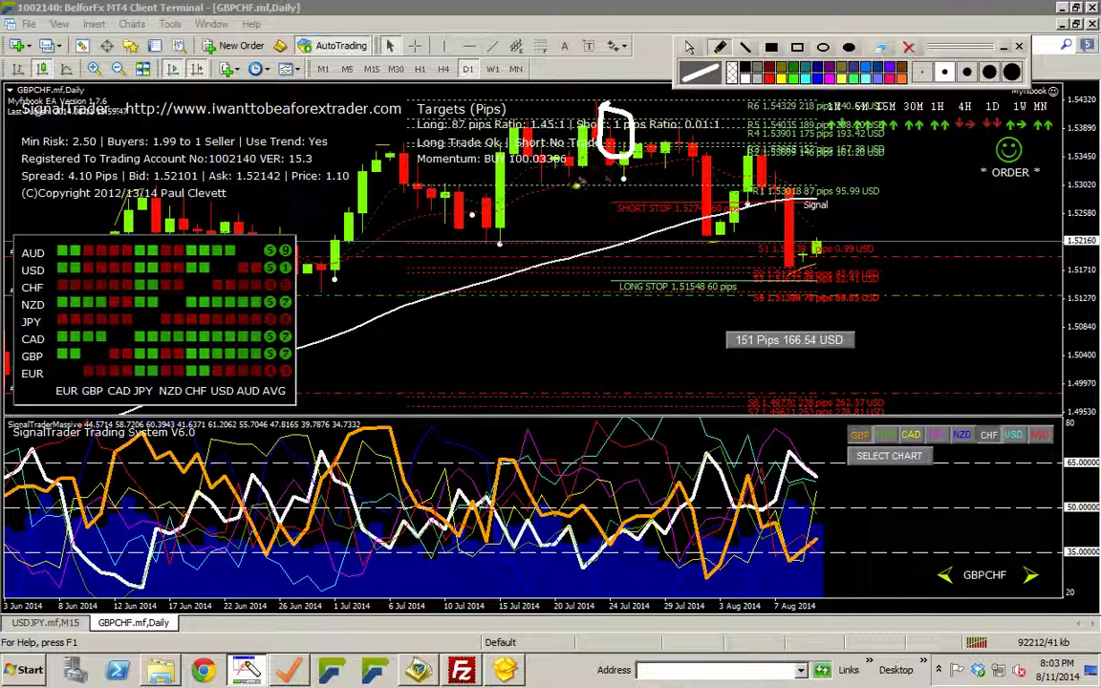
drag(687, 183, 702, 183)
click(908, 48)
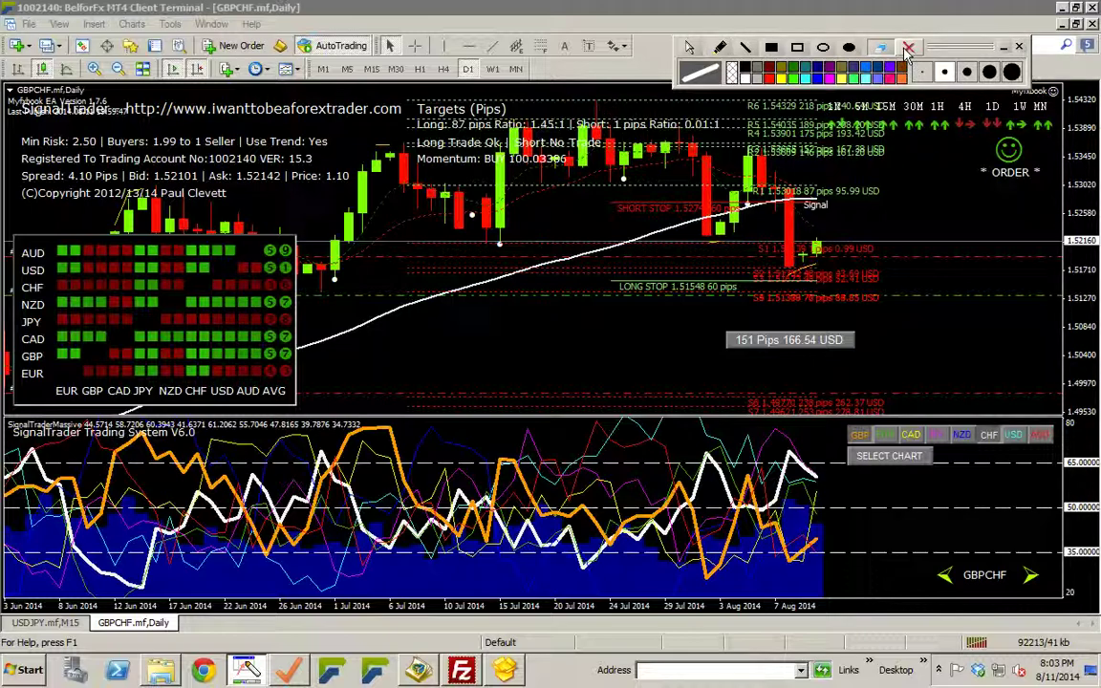
- Trace the July swings on GBPCHF with the freehand highlighter, marking the peaks, the late-July drop and the area below the mid-July low
click(720, 47)
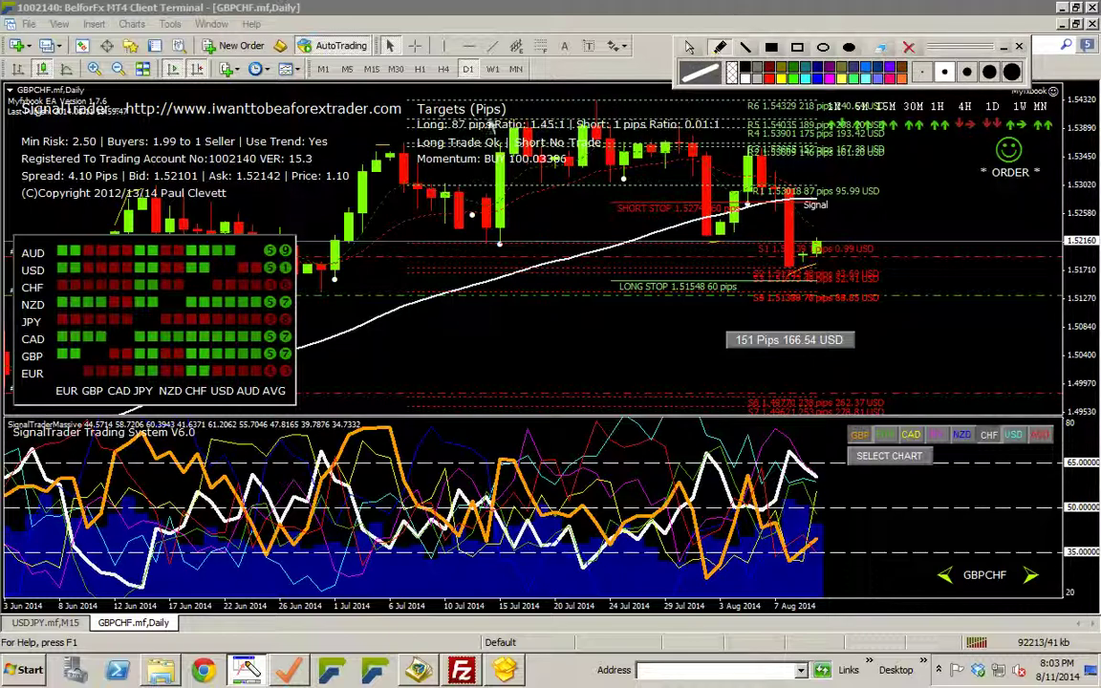
mouse_move(366, 144)
mouse_down()
mouse_move(418, 141)
mouse_move(473, 219)
mouse_move(502, 124)
mouse_move(612, 134)
mouse_move(588, 95)
mouse_move(566, 119)
mouse_move(600, 118)
mouse_up()
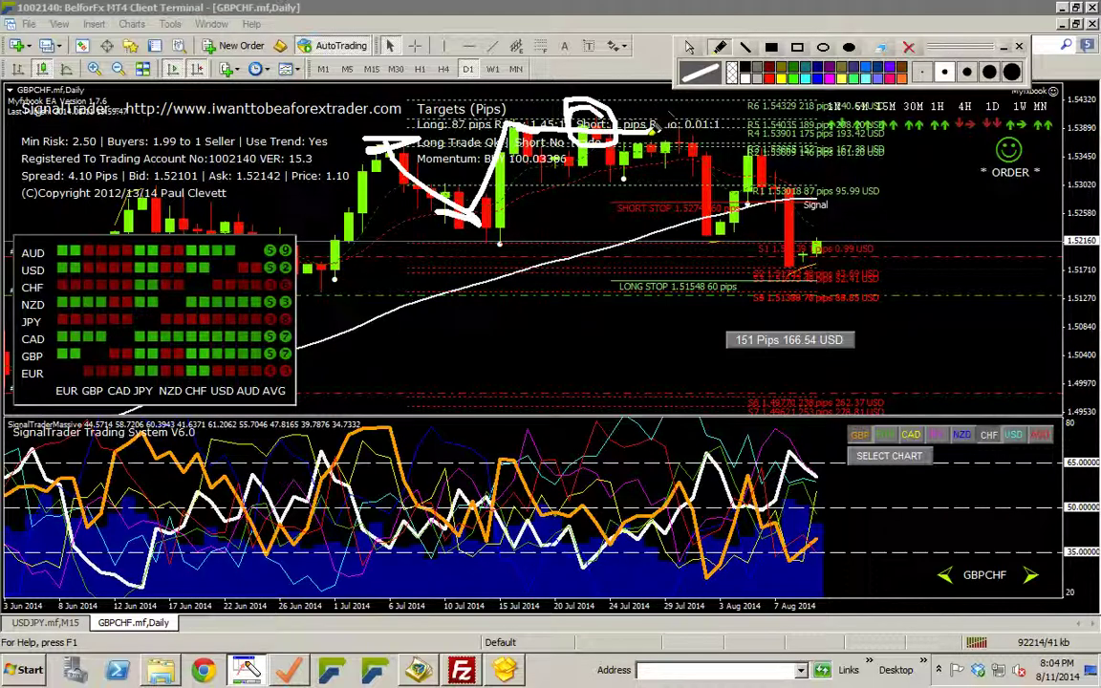
mouse_move(689, 148)
mouse_down()
mouse_move(709, 232)
mouse_move(696, 222)
mouse_up()
mouse_move(446, 244)
mouse_down()
mouse_move(449, 298)
mouse_move(445, 244)
mouse_up()
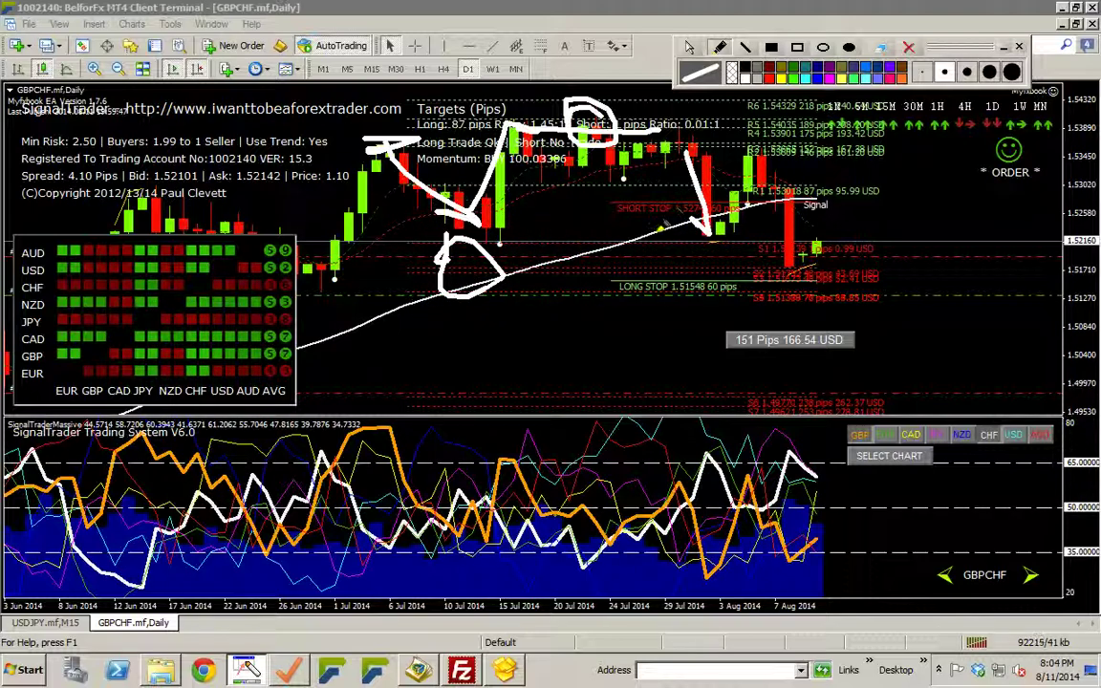
- Mark the 7 August candle's top with an arrow and underline its low, and circle the area near the LONG STOP label
key(ctrl)
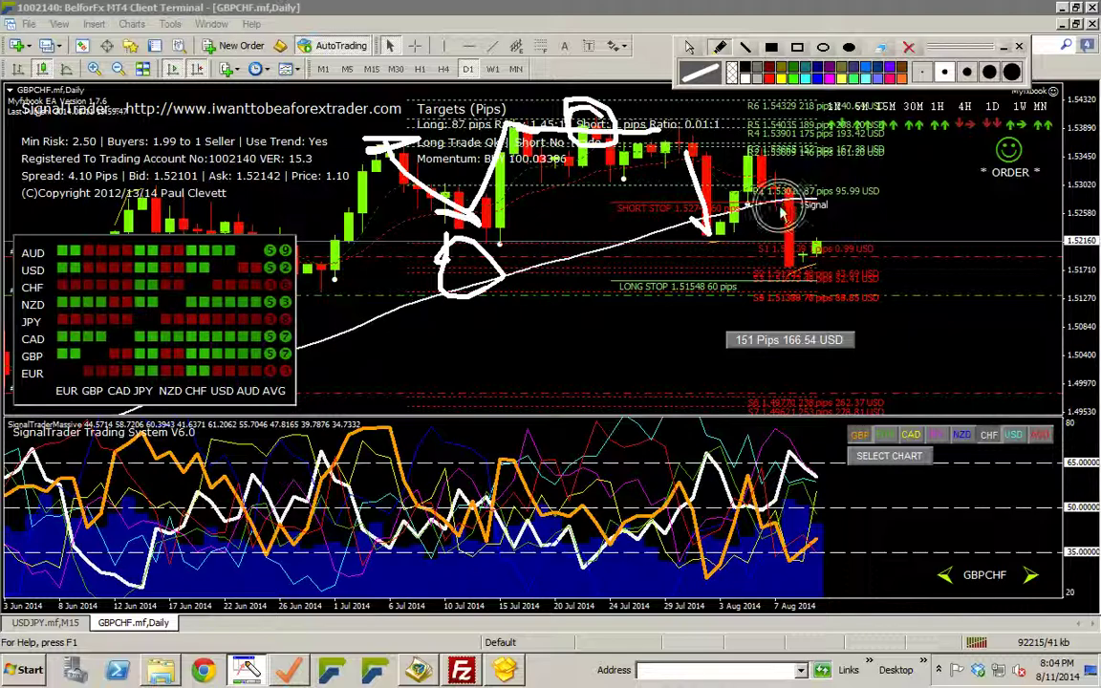
mouse_move(771, 206)
mouse_down()
mouse_move(859, 208)
mouse_move(829, 221)
mouse_move(847, 209)
mouse_up()
key(ctrl)
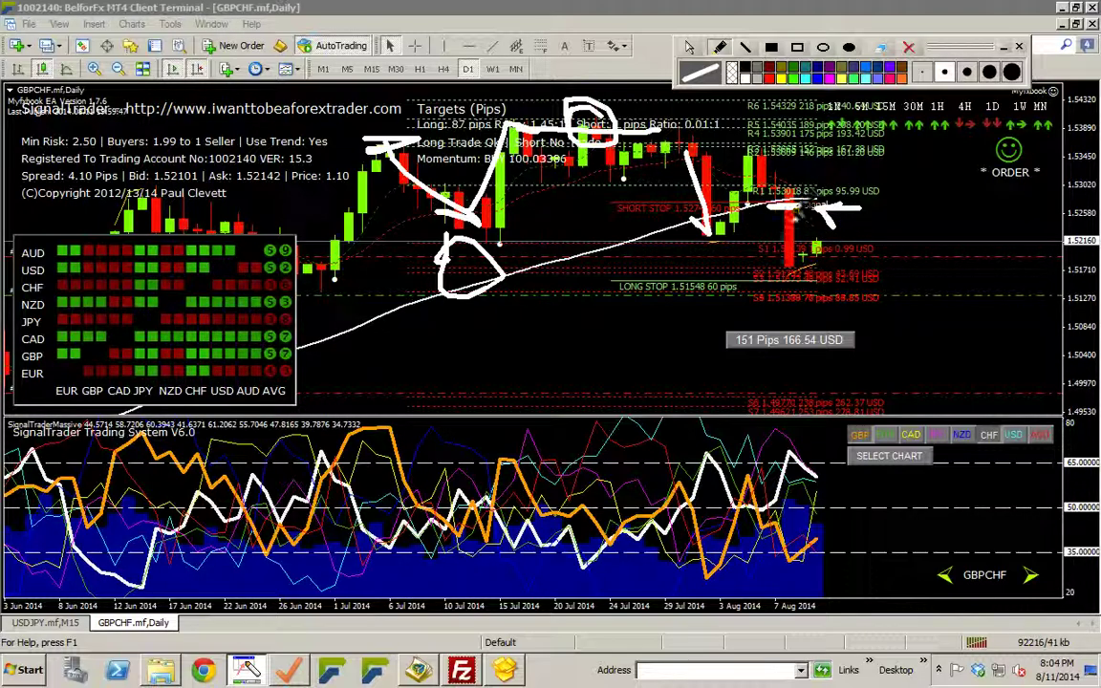
drag(776, 265, 797, 265)
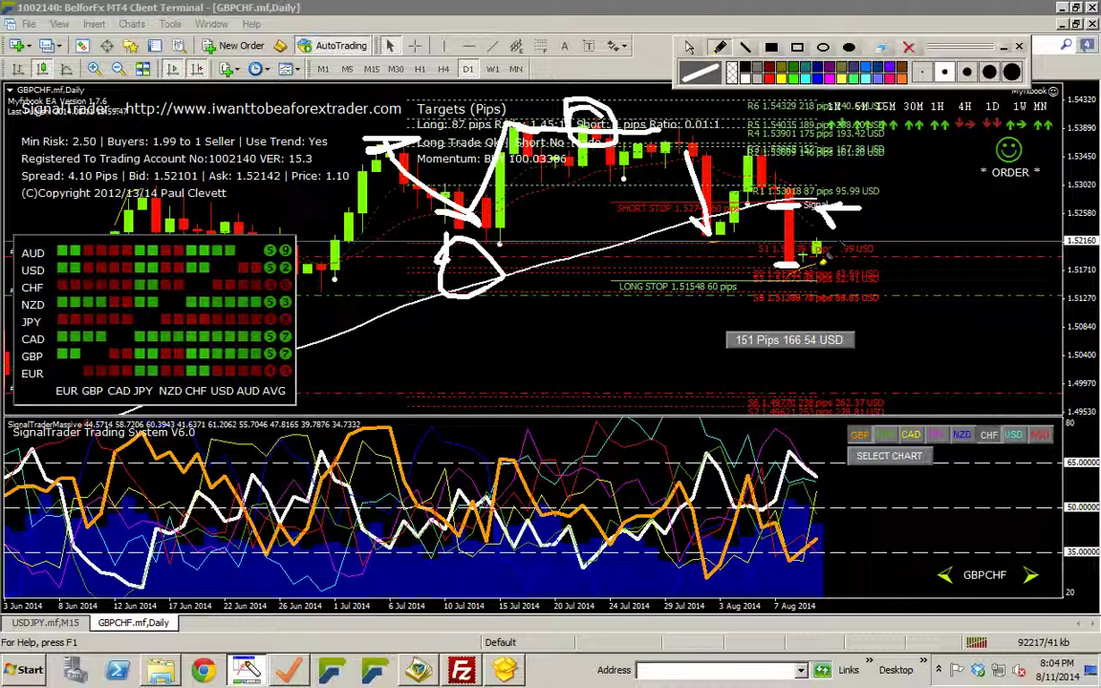
mouse_move(642, 257)
mouse_down()
mouse_move(633, 287)
mouse_move(663, 270)
mouse_move(626, 256)
mouse_up()
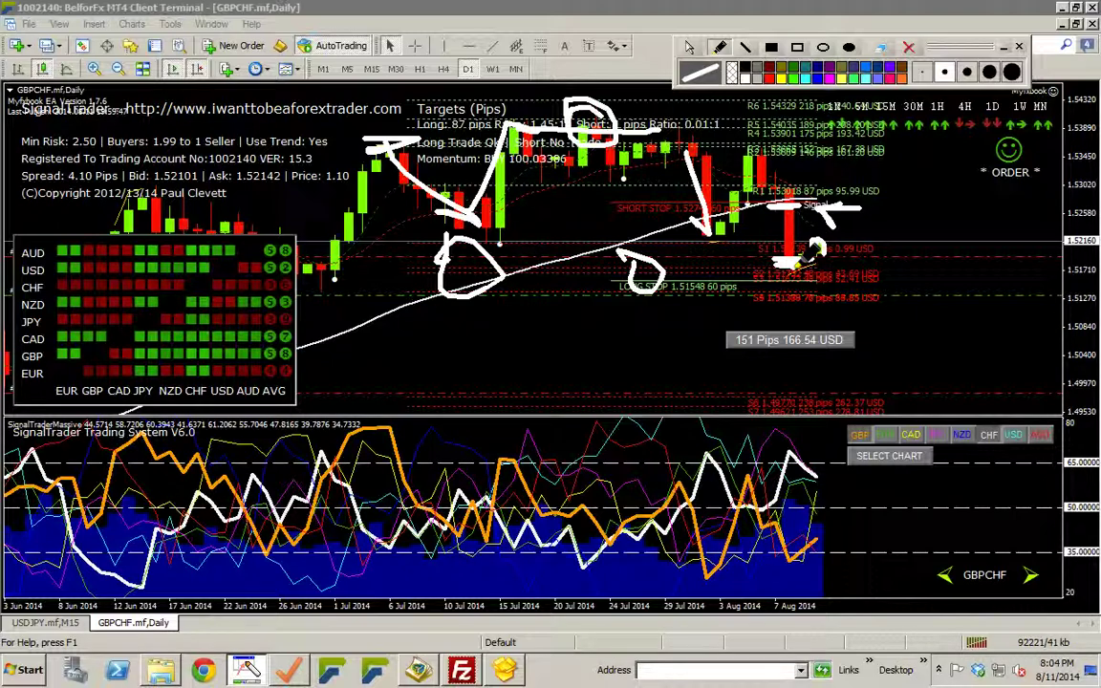
- Mark the early-July, late-July and early-August highs with horizontal strokes, and clear all annotations
mouse_move(724, 144)
mouse_down()
mouse_move(775, 148)
mouse_move(756, 145)
mouse_up()
drag(369, 139, 393, 146)
drag(548, 98, 613, 102)
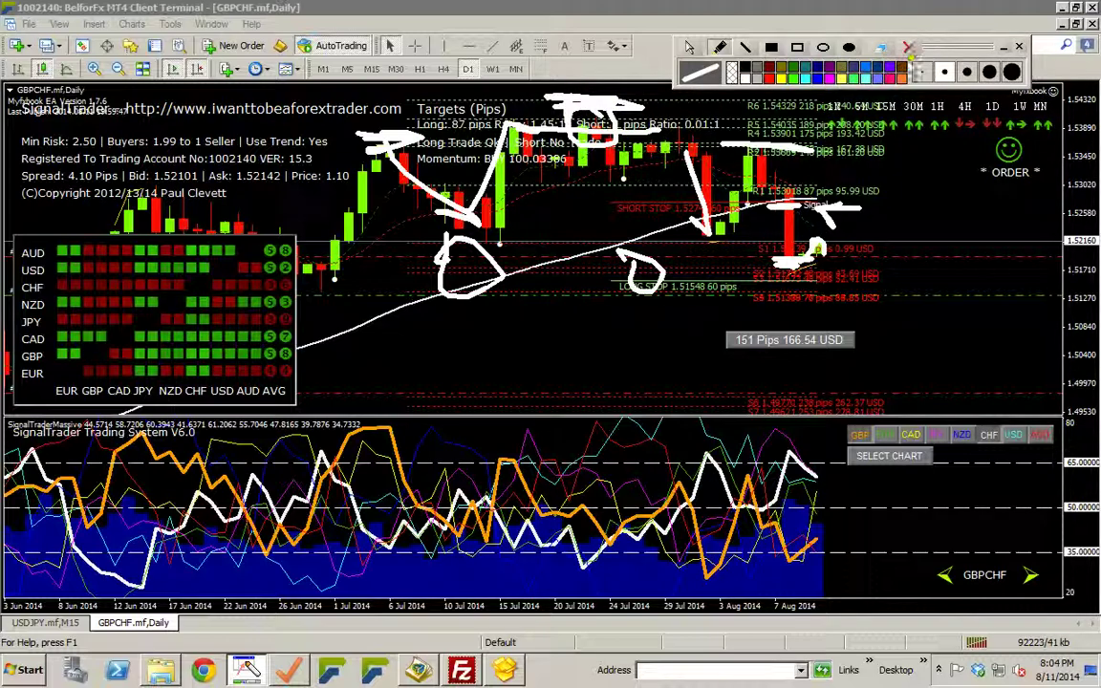
click(908, 47)
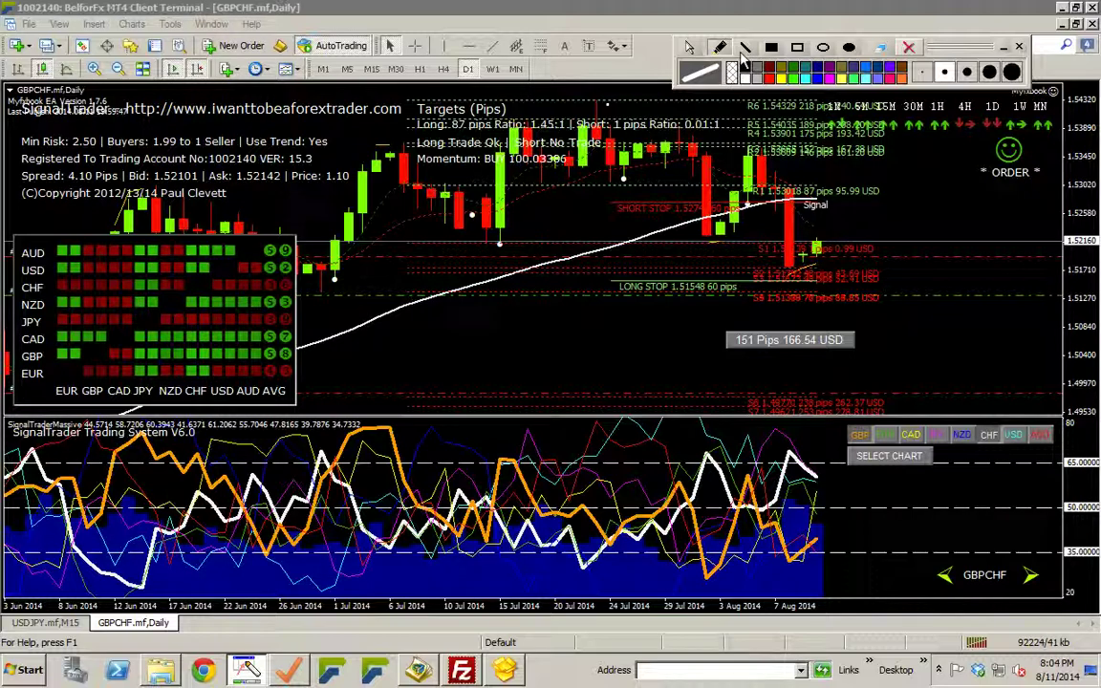
- Leave drawing mode and move the floating pips label to the empty chart area below the moving average
click(923, 72)
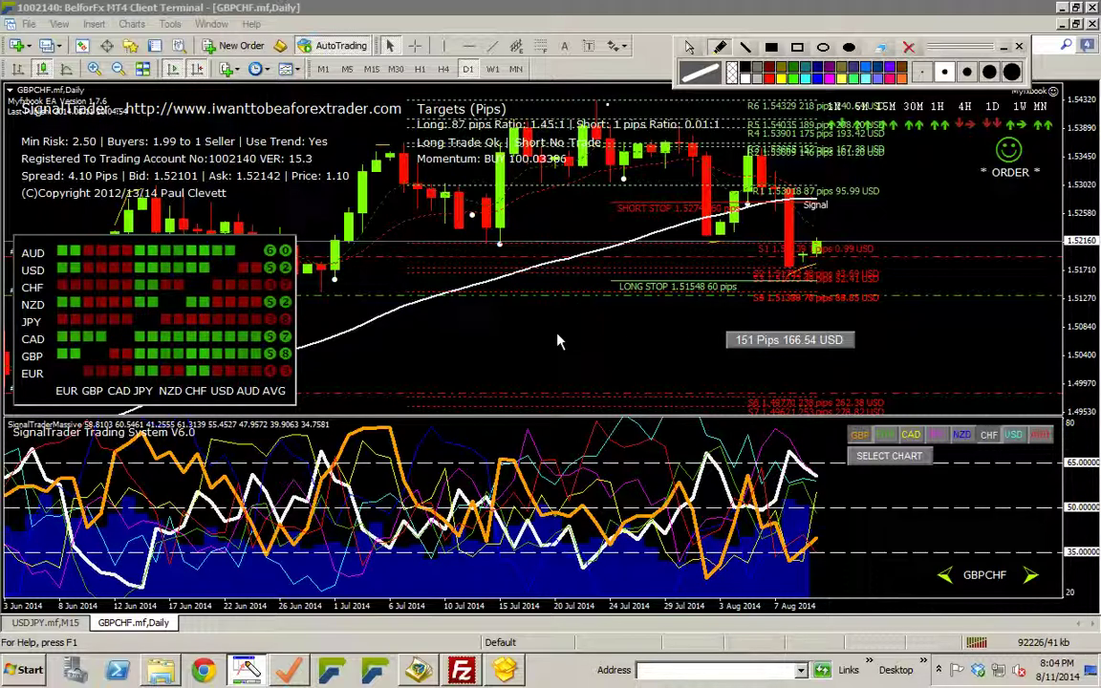
click(687, 48)
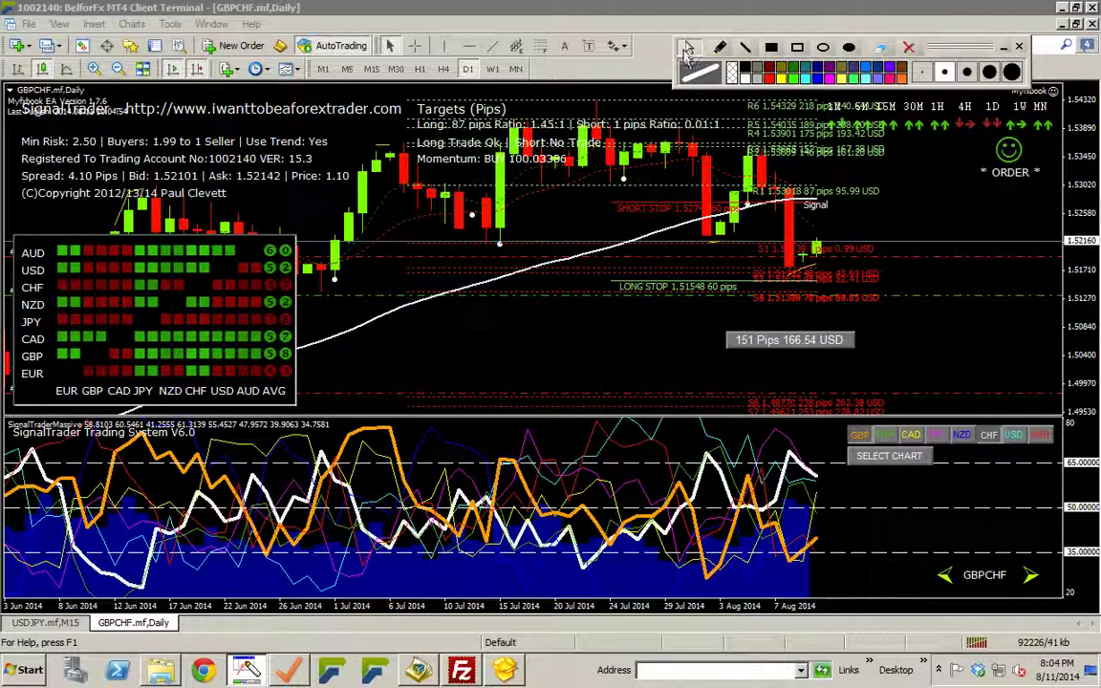
click(523, 349)
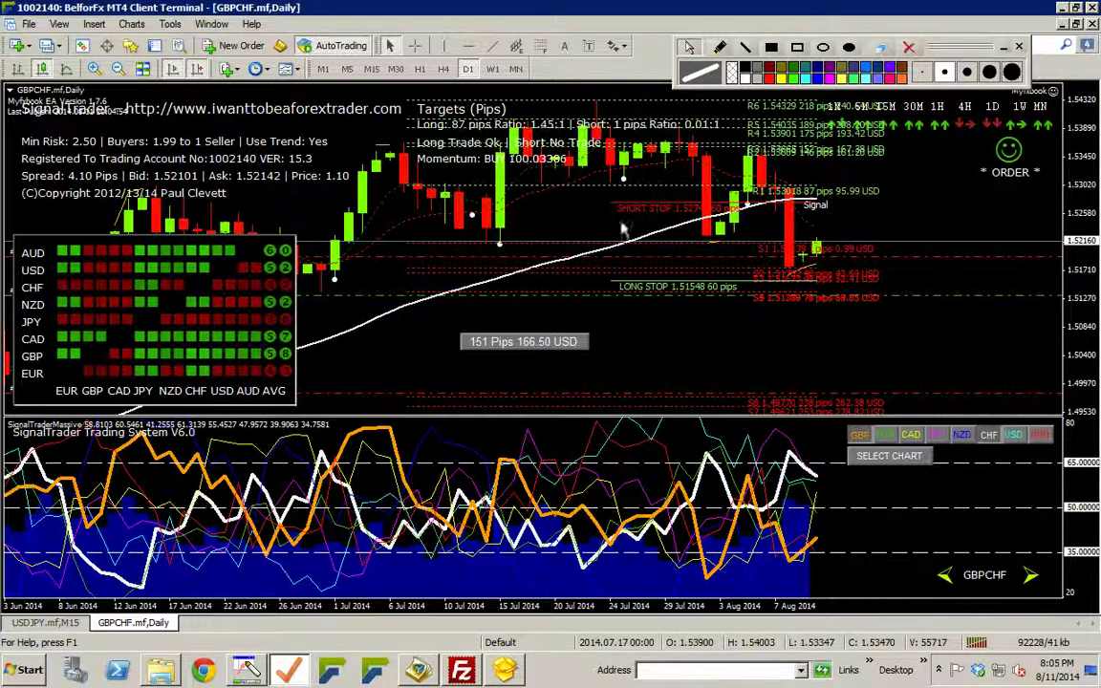
- Draw a freehand vertical line from the green dashed order level down to the lower red target level, and clear it
click(720, 47)
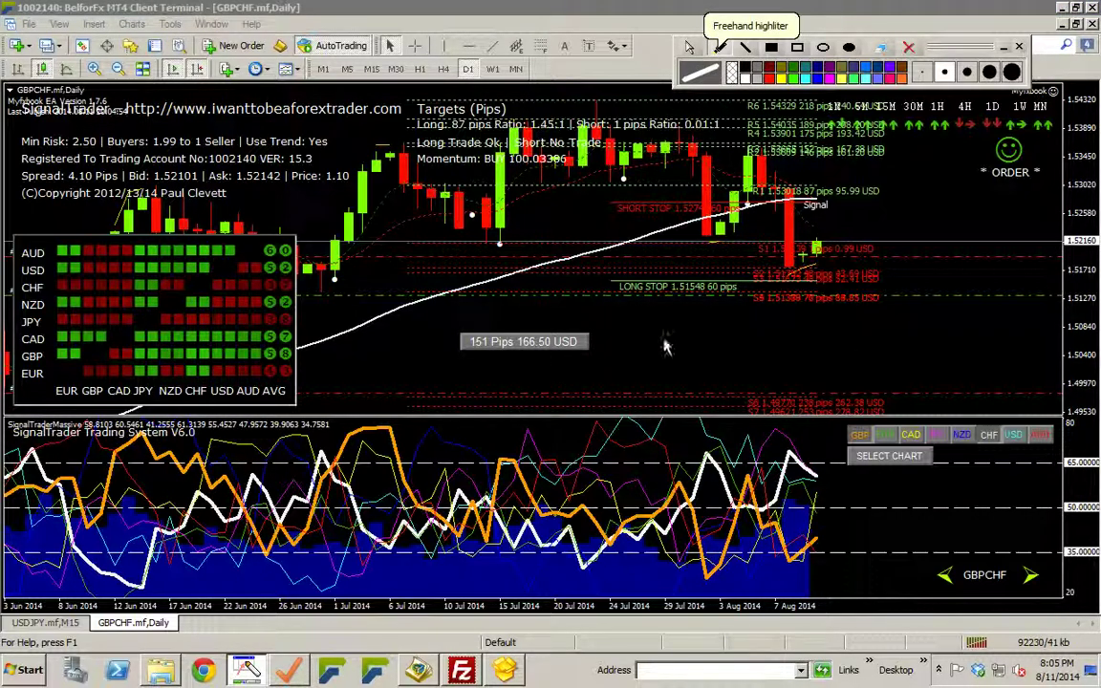
drag(682, 297, 681, 385)
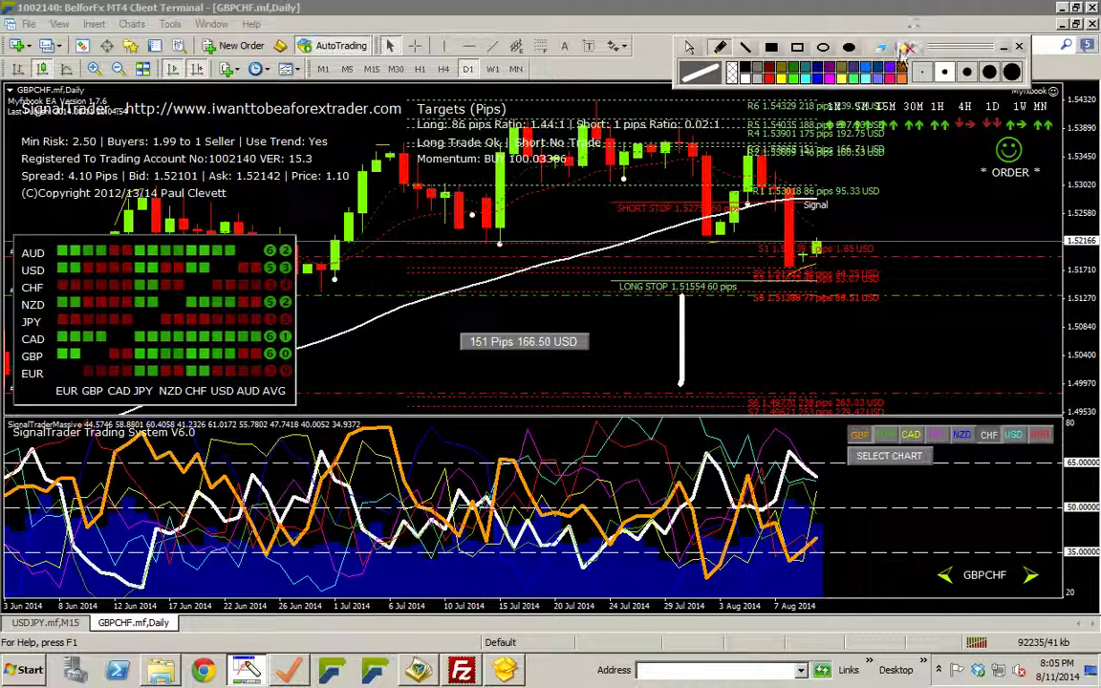
click(905, 49)
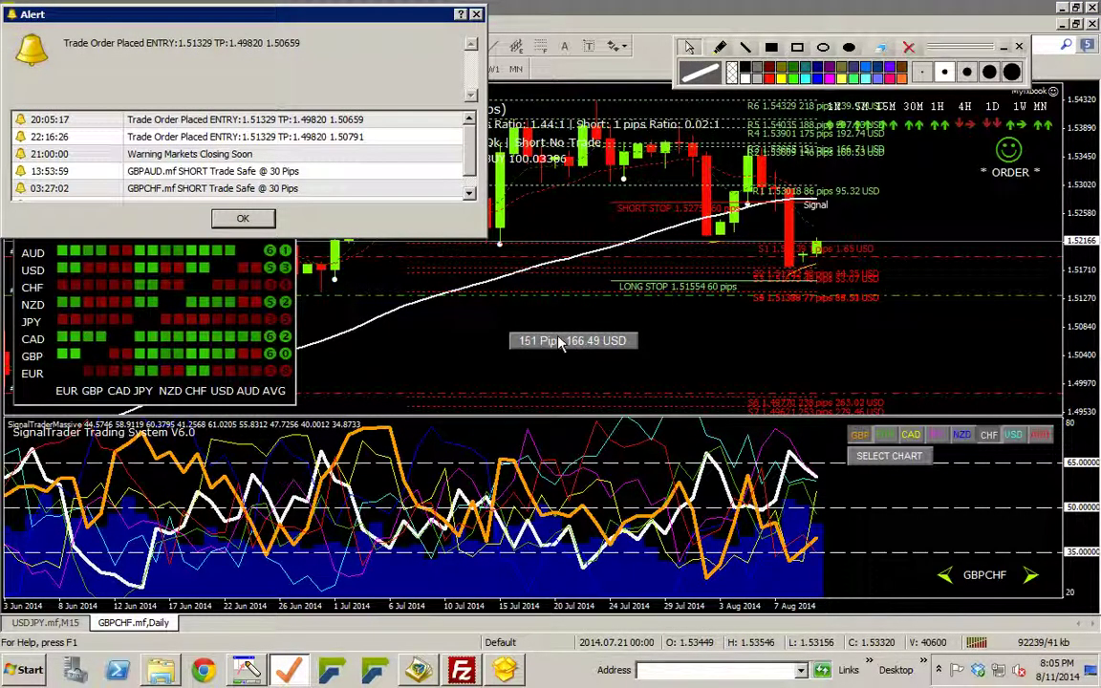
- Select the newest "Trade Order Placed" entry in the Alert window and close the window
click(273, 122)
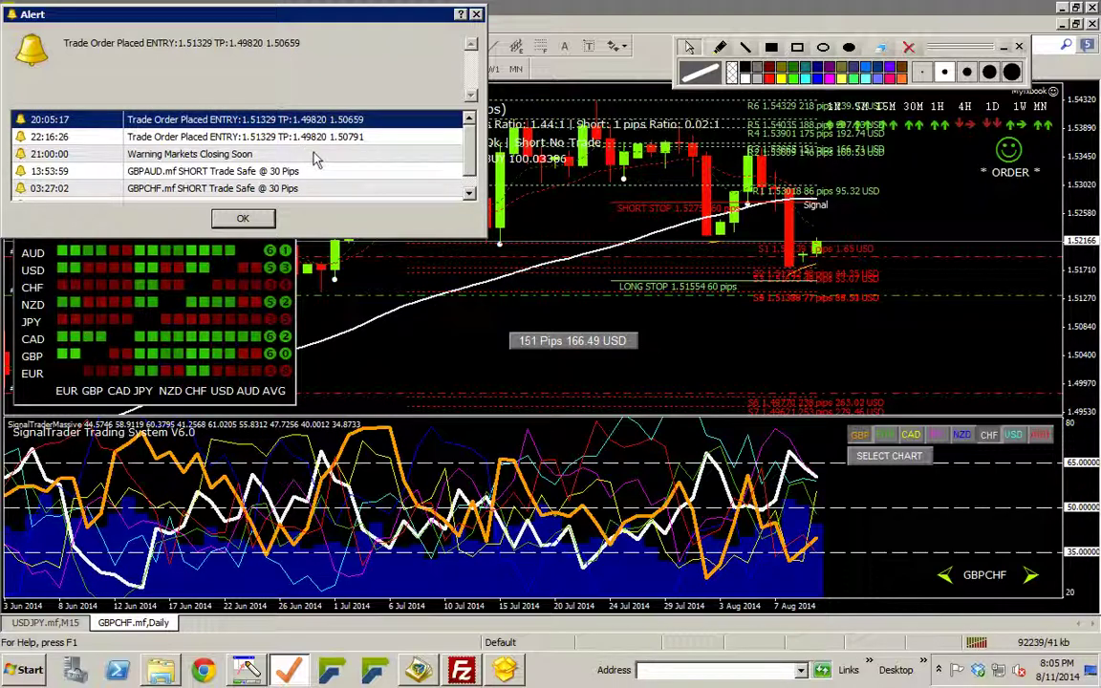
click(476, 14)
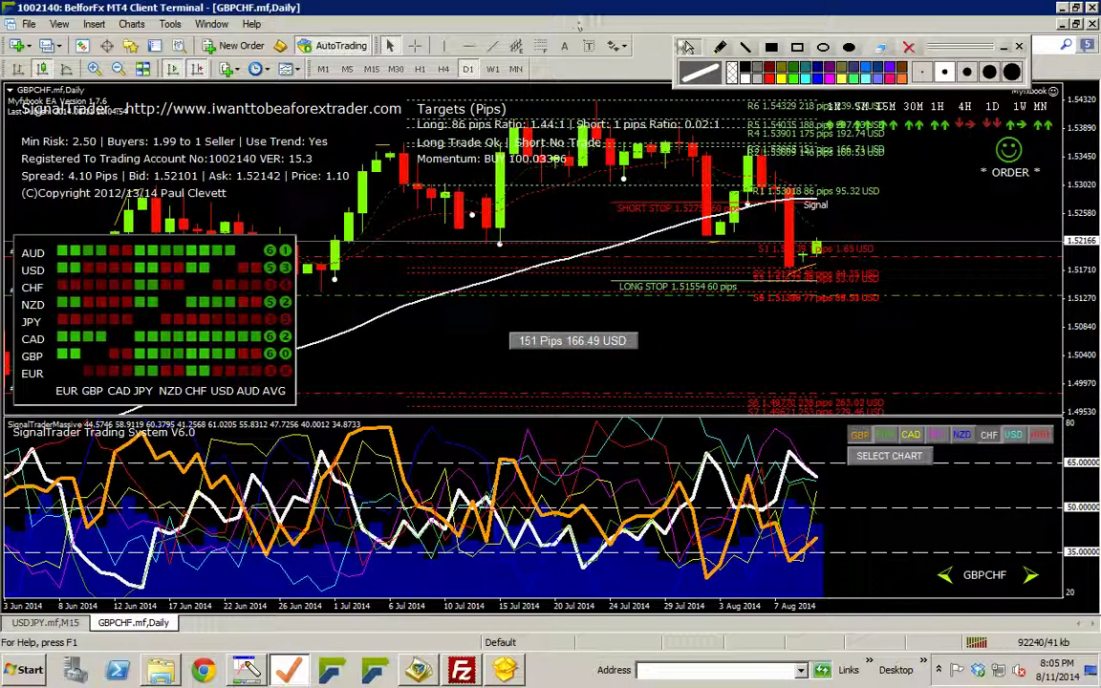
- Circle the candles crossing the Signal line and the area beneath the early-August low, and draw a zigzag over the latest candles
click(720, 46)
mouse_move(765, 210)
mouse_down()
mouse_move(803, 196)
mouse_move(786, 178)
mouse_up()
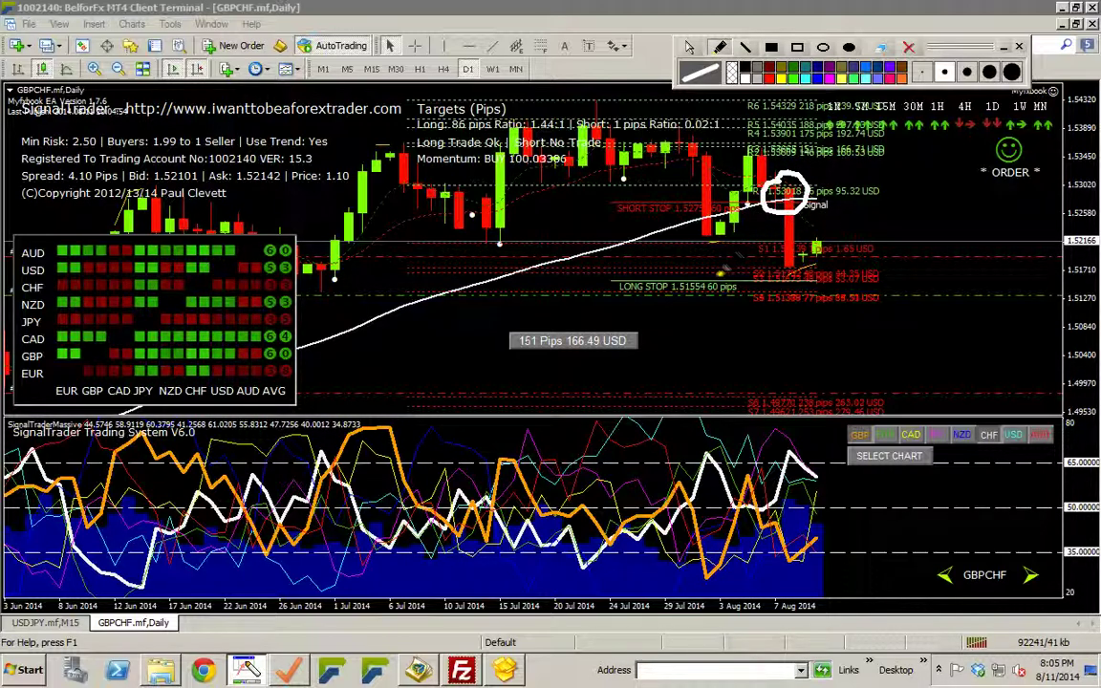
mouse_move(732, 260)
mouse_down()
mouse_move(715, 285)
mouse_move(737, 286)
mouse_move(731, 262)
mouse_up()
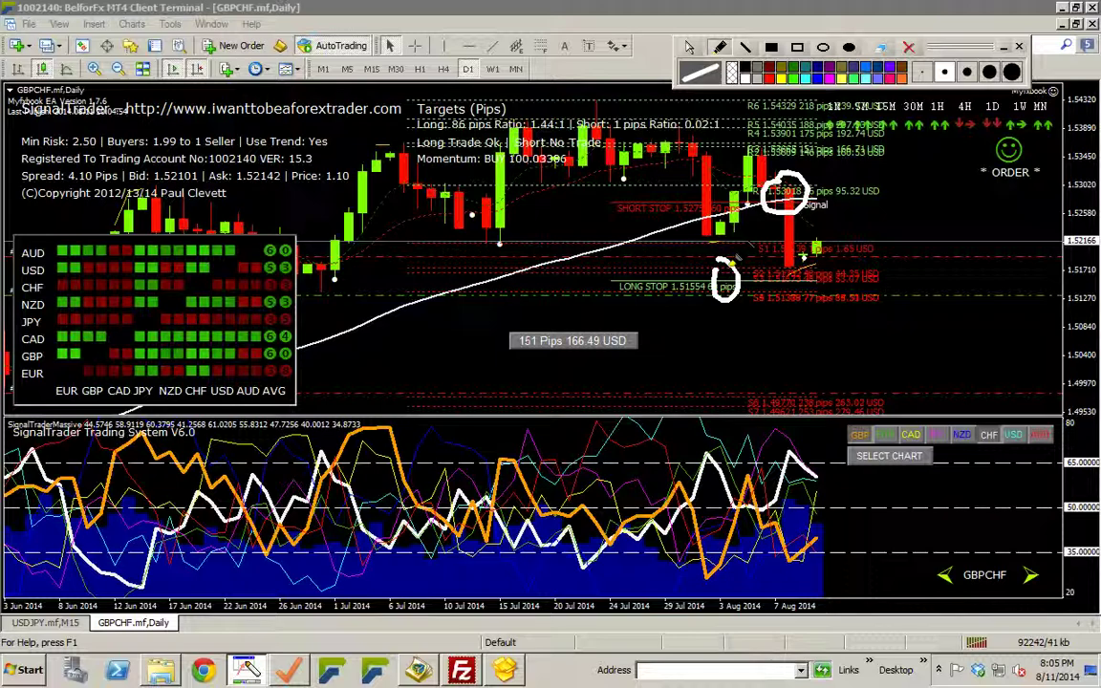
mouse_move(801, 266)
mouse_down()
mouse_move(803, 241)
mouse_move(845, 235)
mouse_move(831, 256)
mouse_move(797, 255)
mouse_move(829, 231)
mouse_move(803, 232)
mouse_move(830, 229)
mouse_up()
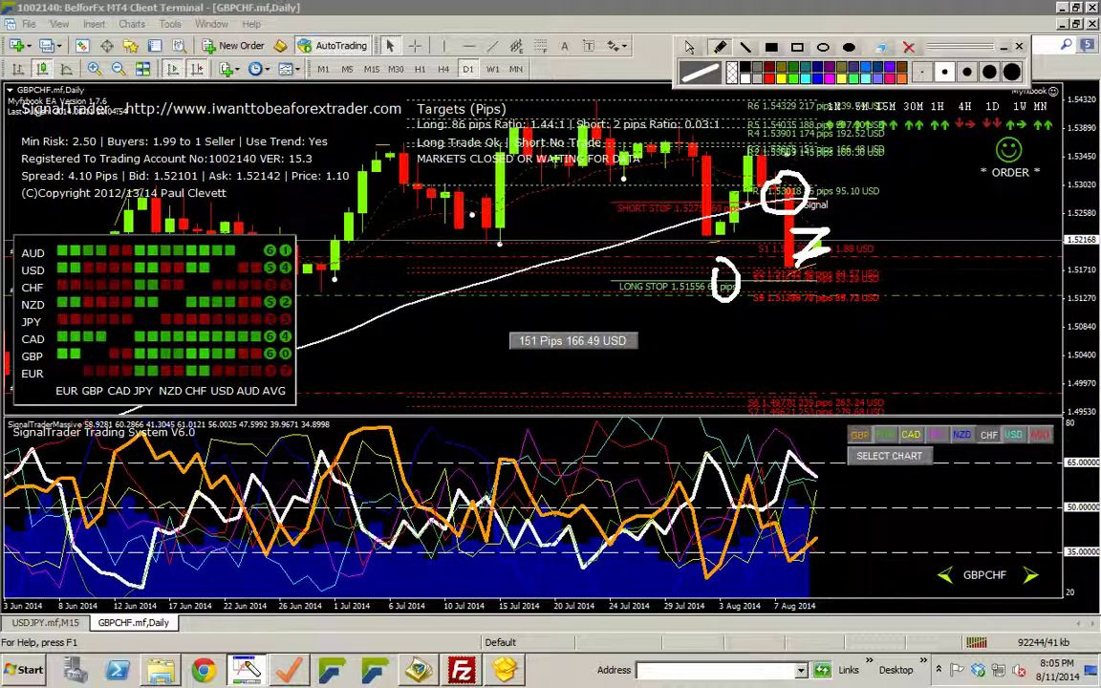
- Draw a descending trend line from the early-August high and arrows projecting price down towards the lower red target level
mouse_move(736, 133)
mouse_down()
mouse_move(868, 254)
mouse_move(778, 181)
mouse_up()
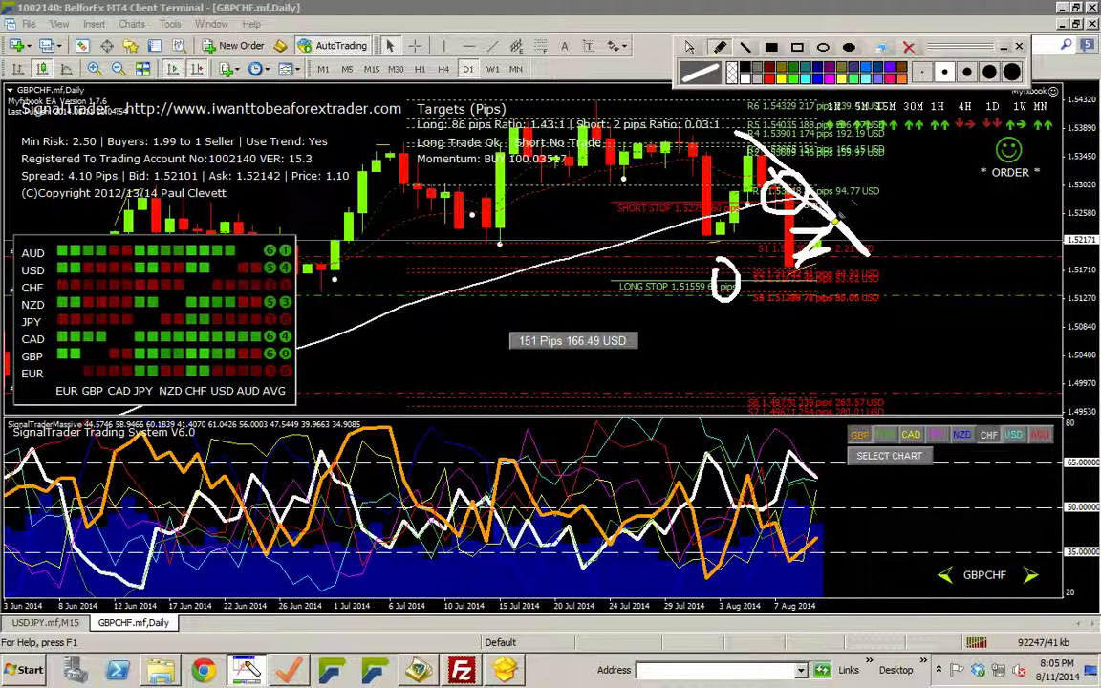
drag(824, 225, 849, 279)
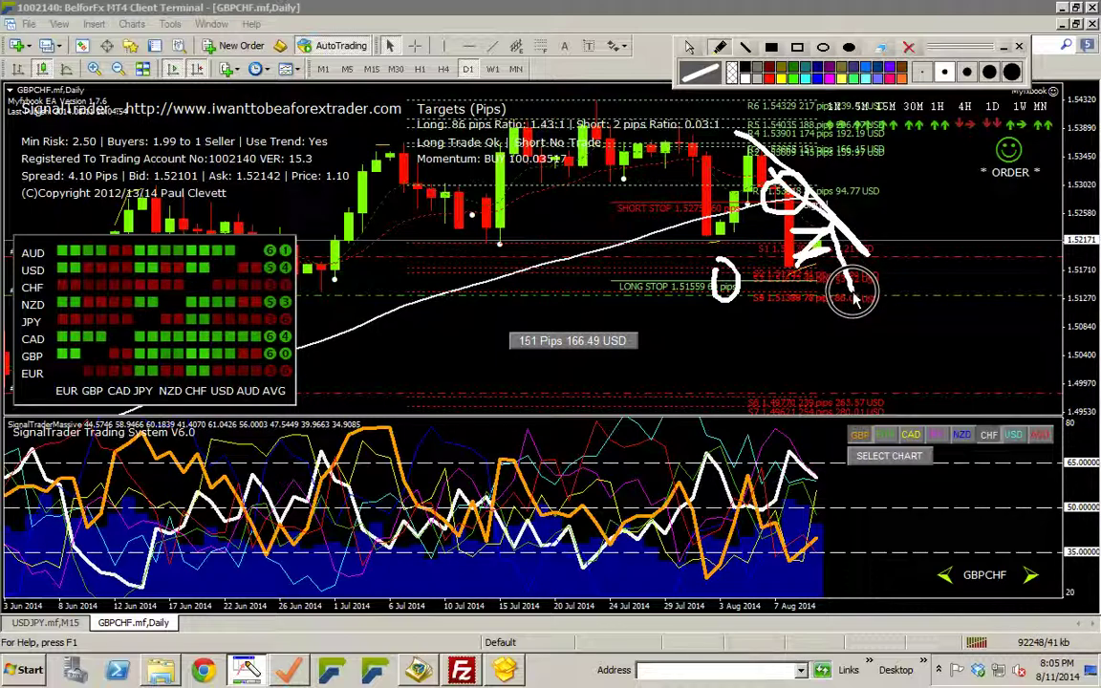
mouse_move(852, 292)
mouse_down()
mouse_move(844, 301)
mouse_move(868, 298)
mouse_move(851, 383)
mouse_move(865, 383)
mouse_up()
click(850, 305)
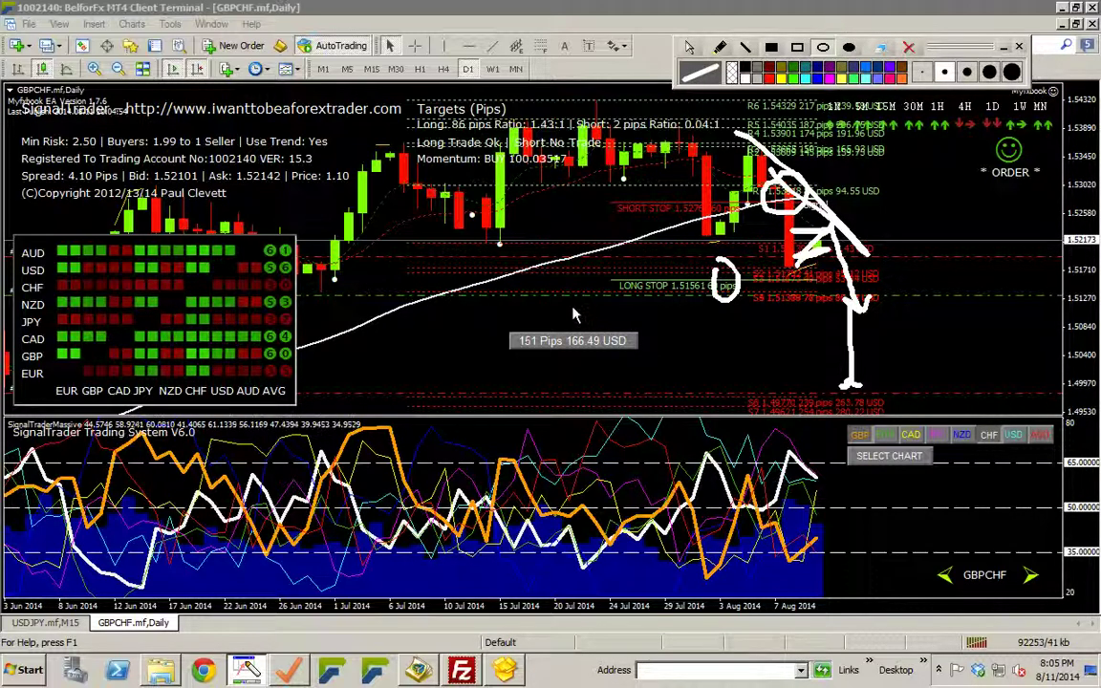
- Circle the "151 Pips 166.49 USD" label on the price chart and clear all the annotations
mouse_move(540, 296)
mouse_down()
mouse_move(601, 342)
mouse_move(620, 392)
mouse_up()
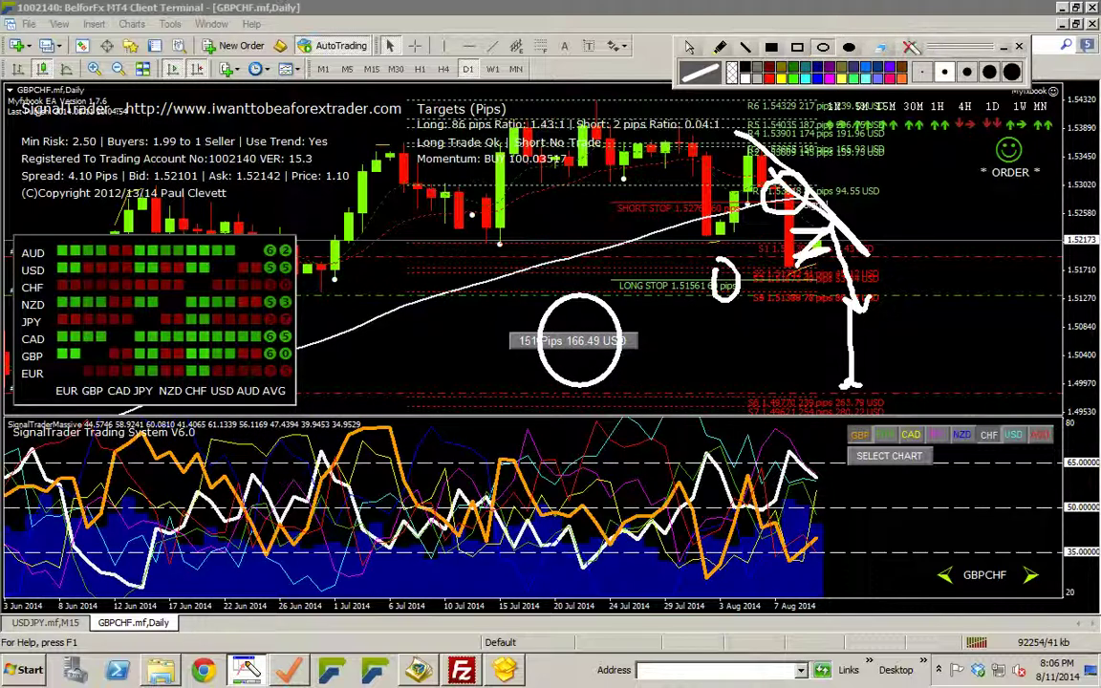
click(908, 47)
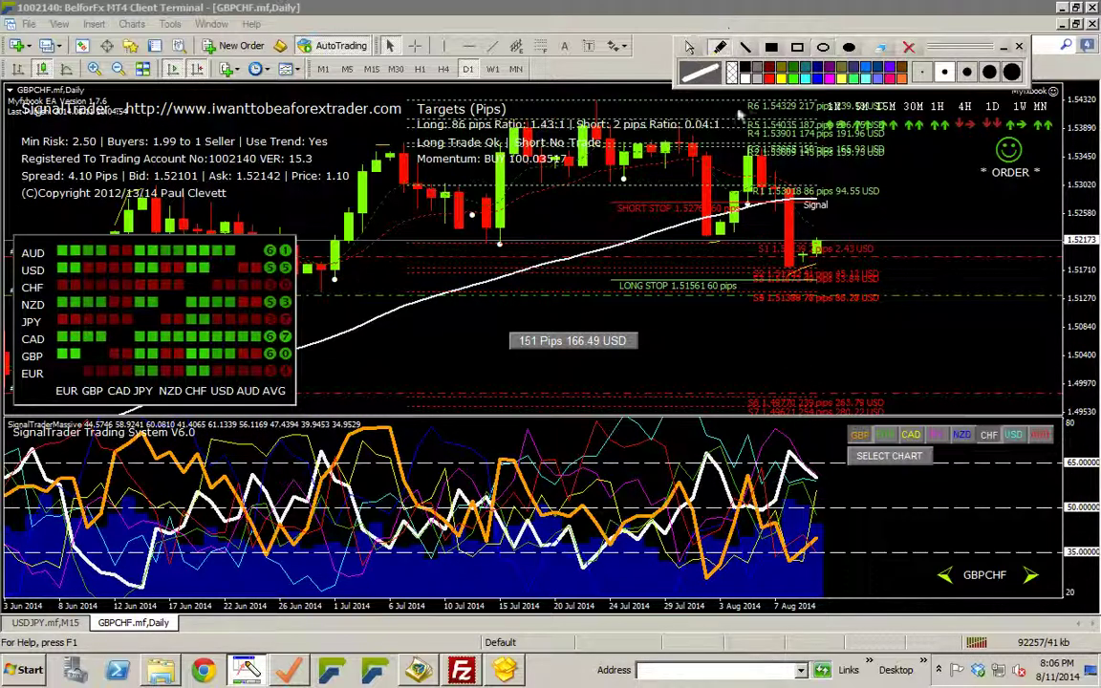
- Sketch a projected fall from the latest candle to below the lower red target level, circle its middle section, and clear the drawing
mouse_move(820, 248)
mouse_down()
mouse_move(836, 226)
mouse_move(868, 279)
mouse_move(872, 315)
mouse_move(887, 315)
mouse_move(888, 302)
mouse_move(912, 332)
mouse_move(933, 392)
mouse_move(960, 364)
mouse_move(994, 407)
mouse_up()
mouse_move(911, 290)
mouse_down()
mouse_move(918, 315)
mouse_move(874, 313)
mouse_move(913, 296)
mouse_up()
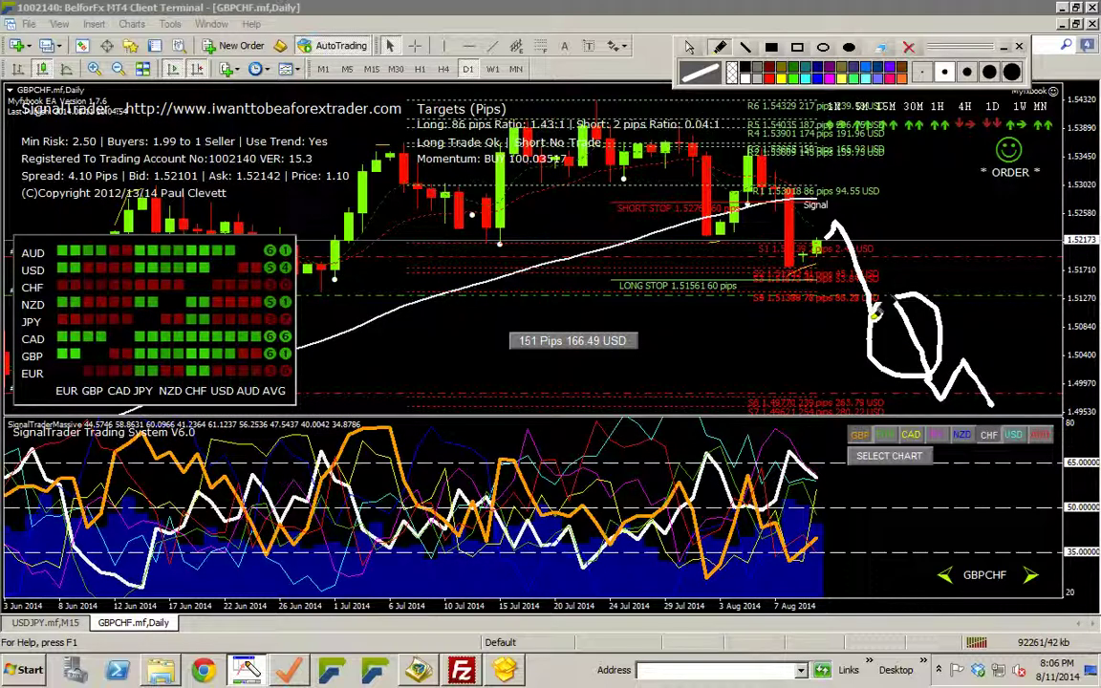
click(909, 47)
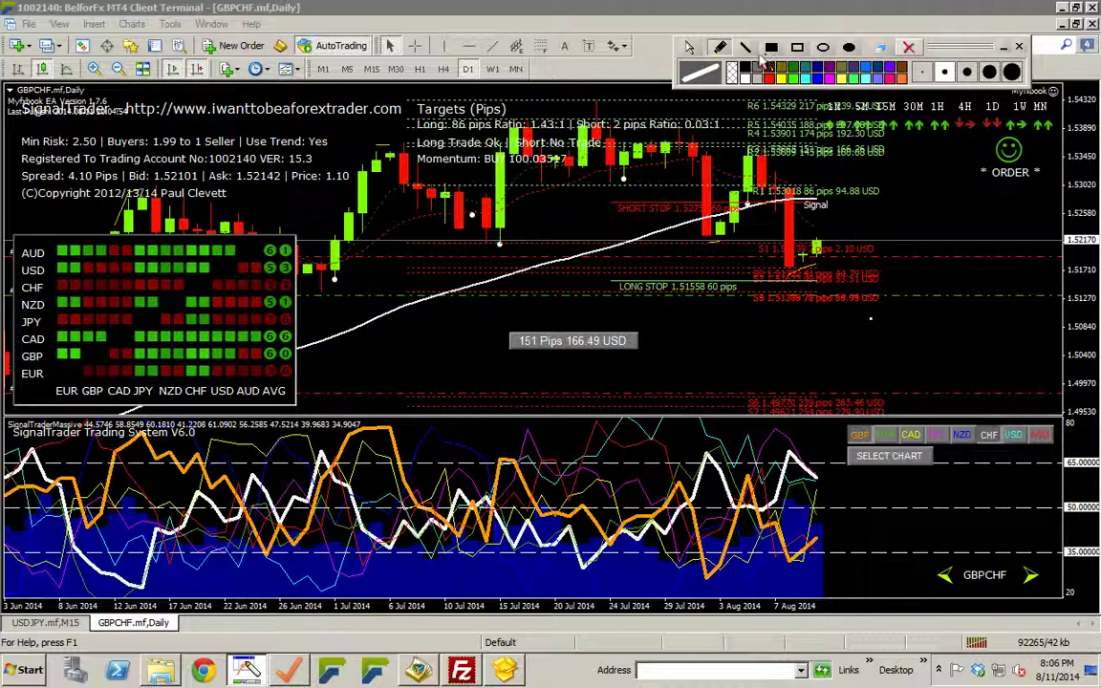
- Draw arrows from the GBP and CHF strength lines crossing near the 50 level, add a rising stroke over the latest candles, and clear them
drag(779, 443, 833, 487)
mouse_move(790, 558)
mouse_down()
mouse_move(832, 522)
mouse_move(809, 521)
mouse_move(830, 540)
mouse_up()
mouse_move(832, 486)
mouse_down()
mouse_move(859, 493)
mouse_move(834, 480)
mouse_up()
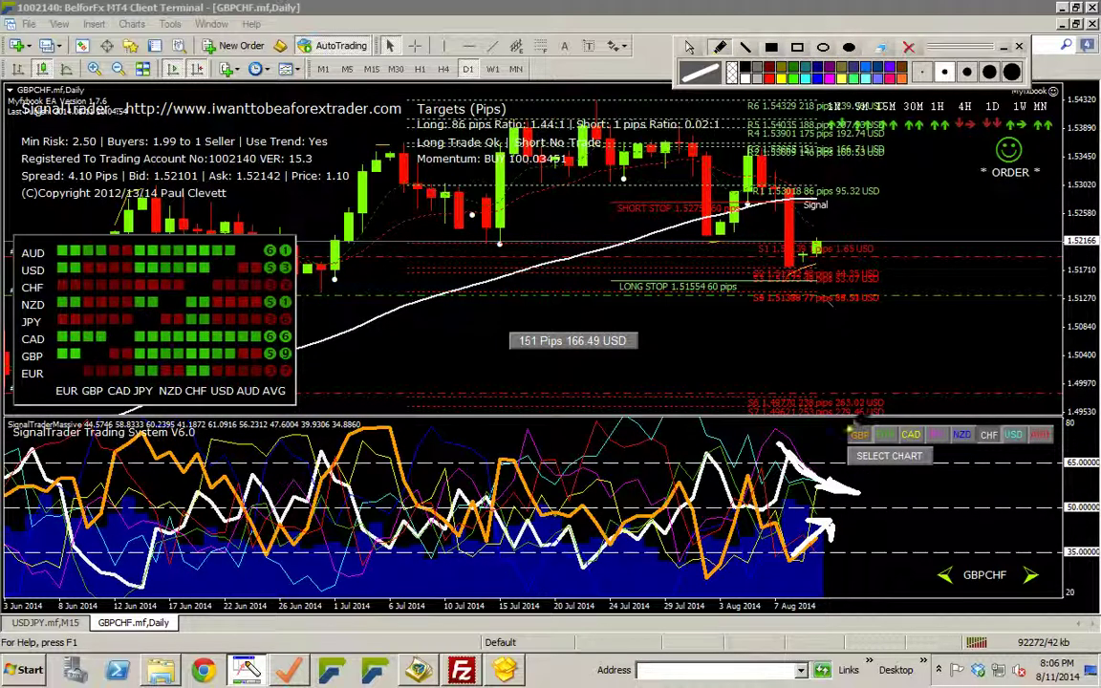
drag(826, 534, 882, 491)
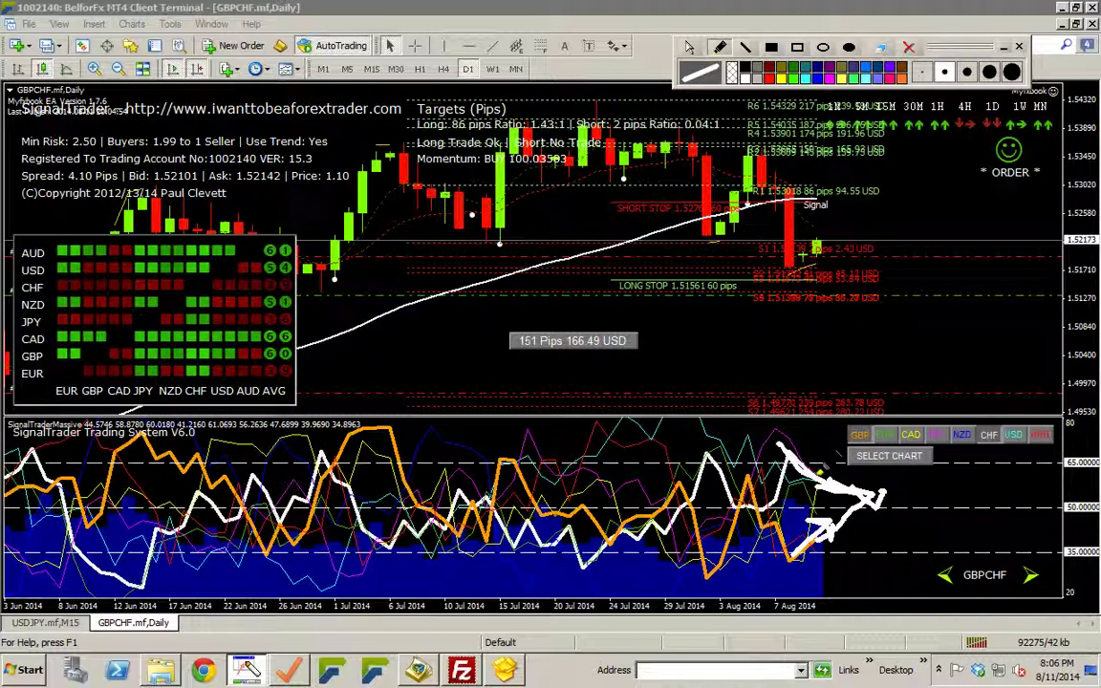
mouse_move(796, 465)
mouse_down()
mouse_move(890, 529)
mouse_move(875, 506)
mouse_up()
drag(795, 263, 830, 220)
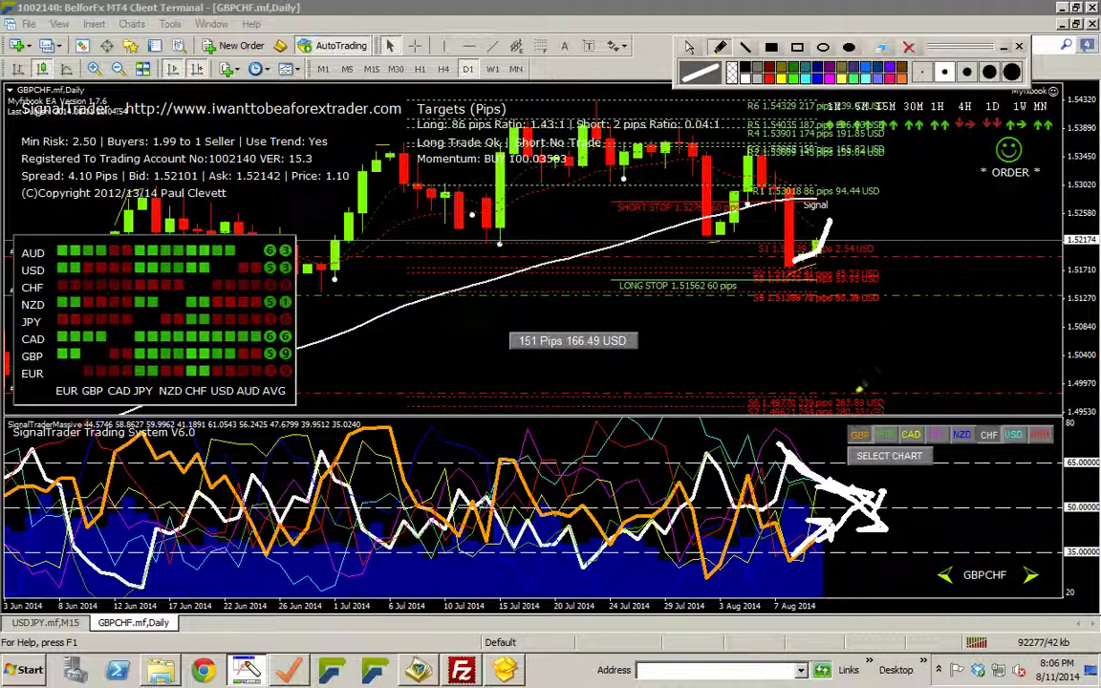
click(908, 46)
- Circle the early-August GBP peak in the indicator, outline the matching price peak, and mark the three swing highs with horizontal lines
mouse_move(747, 457)
mouse_down()
mouse_move(751, 506)
mouse_move(742, 471)
mouse_up()
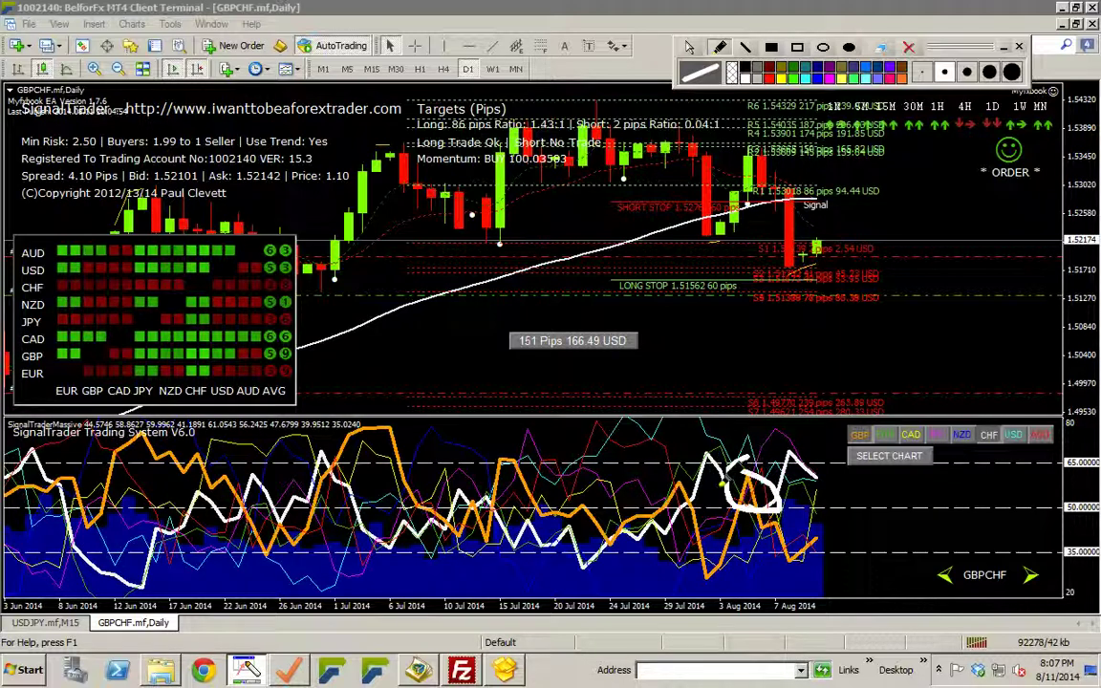
mouse_move(715, 227)
mouse_down()
mouse_move(745, 151)
mouse_move(797, 219)
mouse_up()
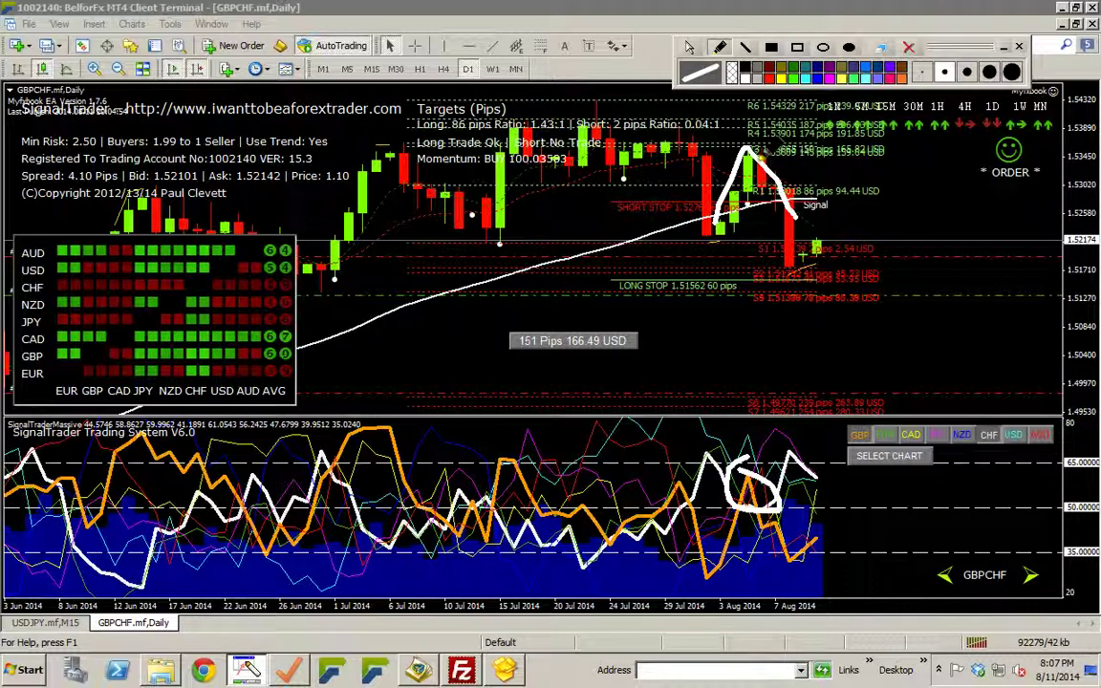
drag(372, 139, 428, 138)
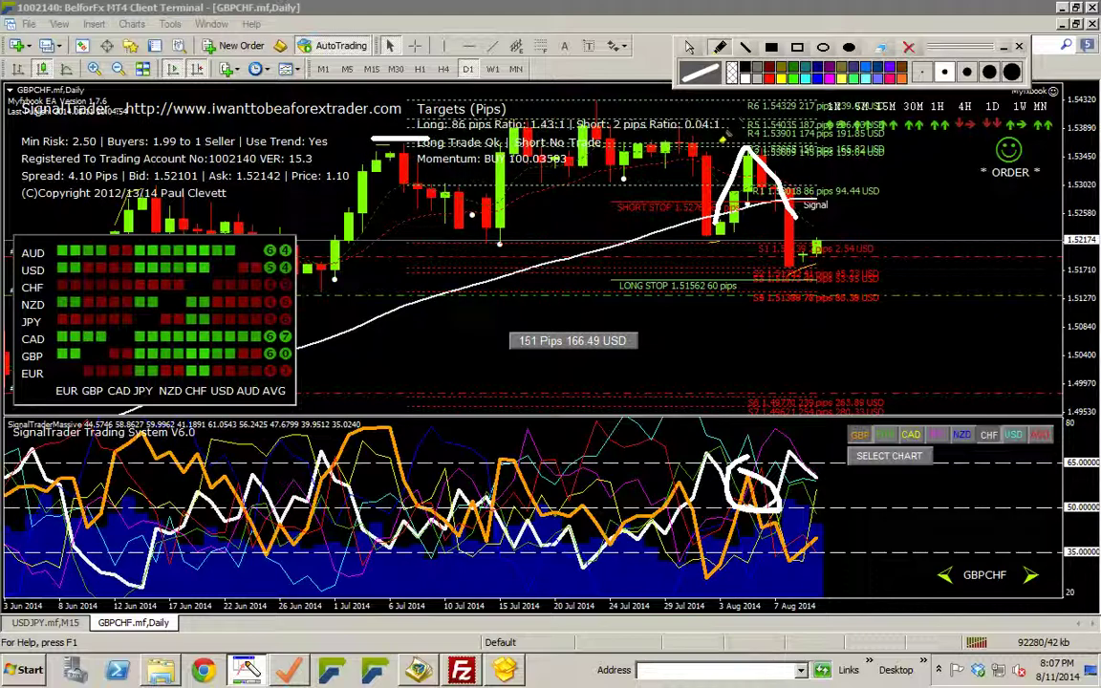
drag(724, 145, 794, 144)
drag(561, 103, 679, 103)
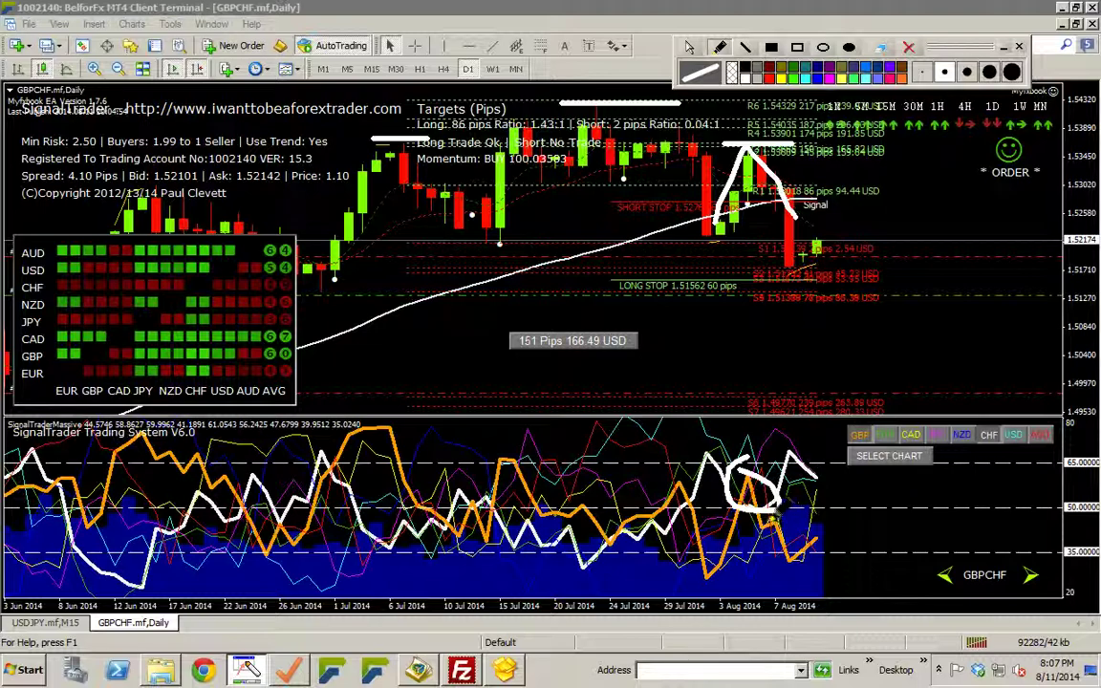
- Extend the indicator lines into a crossing, draw an arrow projecting price down from the latest candles, and clear all the annotations
mouse_move(824, 537)
mouse_down()
mouse_move(842, 520)
mouse_move(838, 504)
mouse_move(835, 521)
mouse_move(876, 521)
mouse_move(859, 503)
mouse_up()
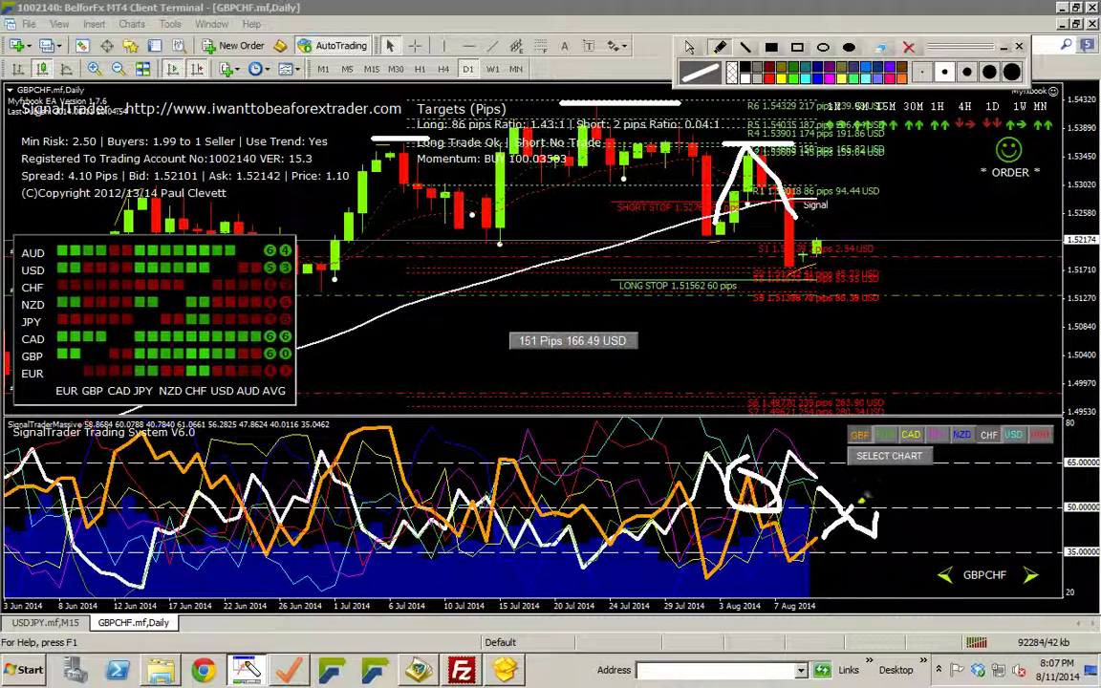
click(725, 220)
mouse_move(810, 256)
mouse_down()
mouse_move(843, 233)
mouse_move(899, 354)
mouse_move(904, 330)
mouse_up()
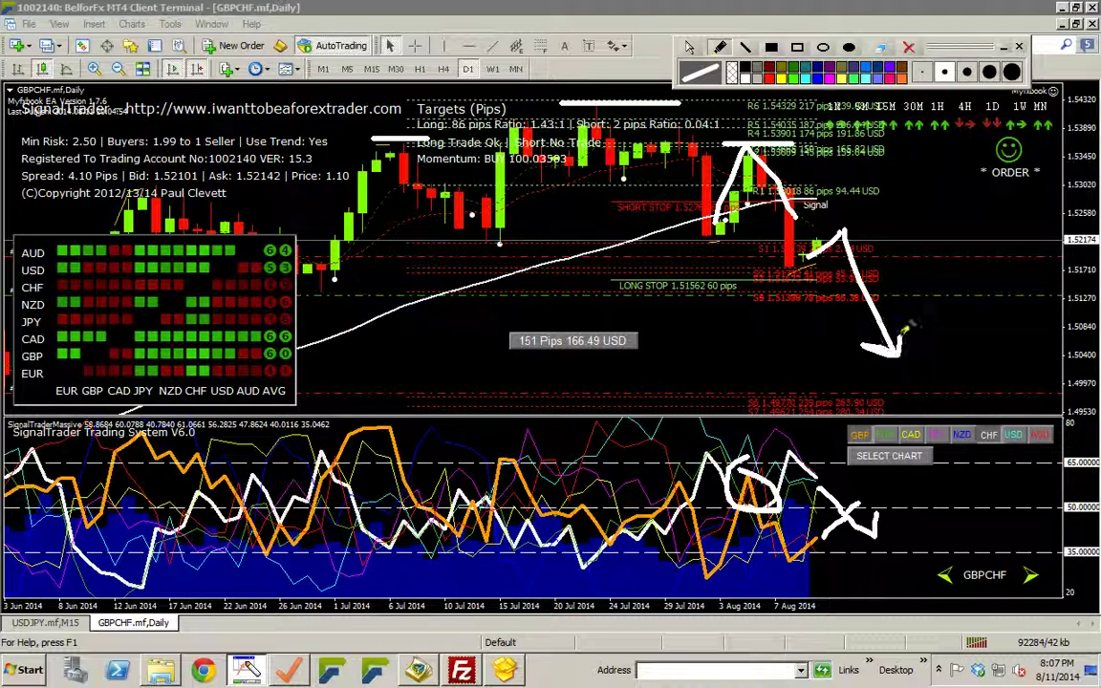
click(909, 47)
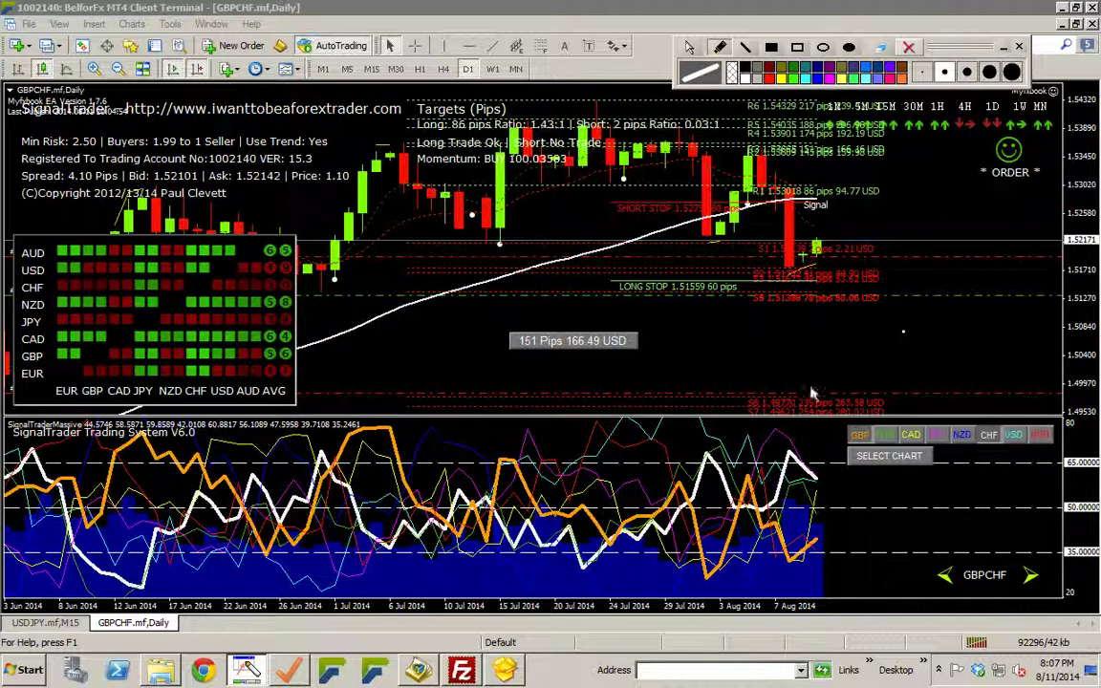
- Return to the normal pointer and check the pip readout beyond the latest candles and just beside the mid-July Signal line
click(691, 48)
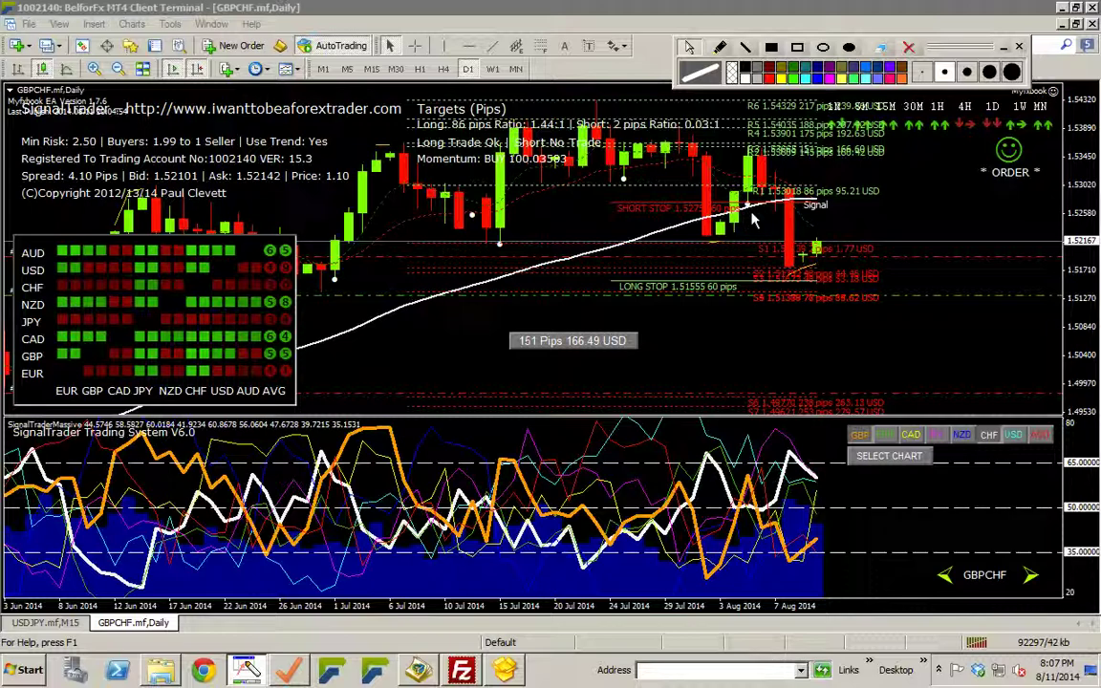
click(880, 334)
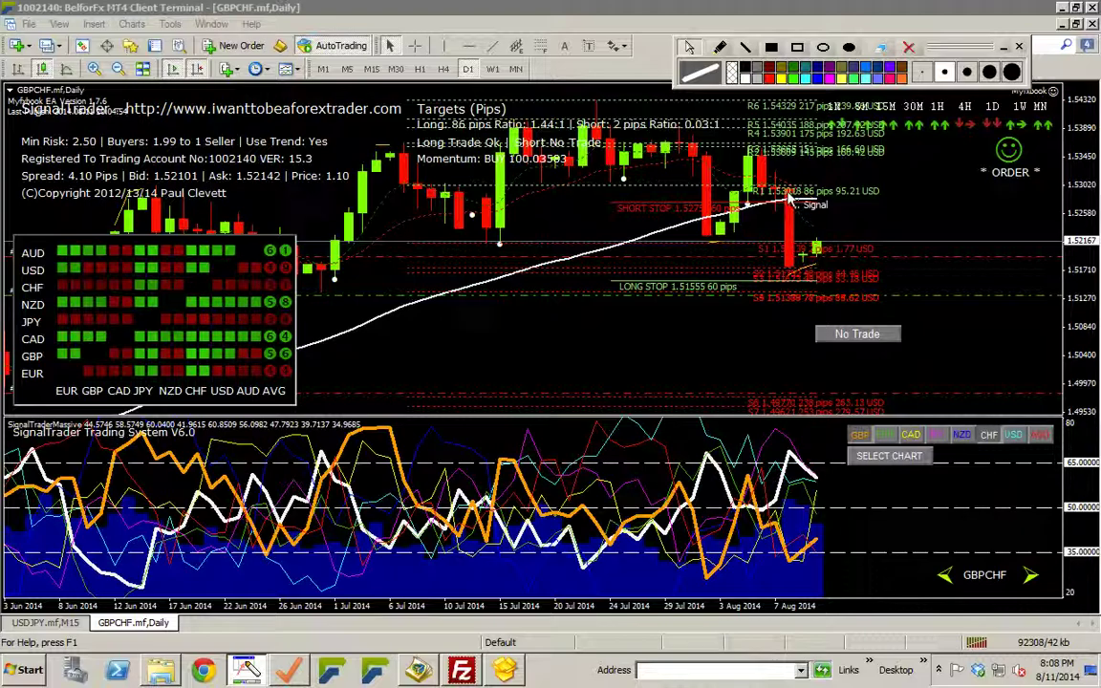
drag(592, 258, 617, 271)
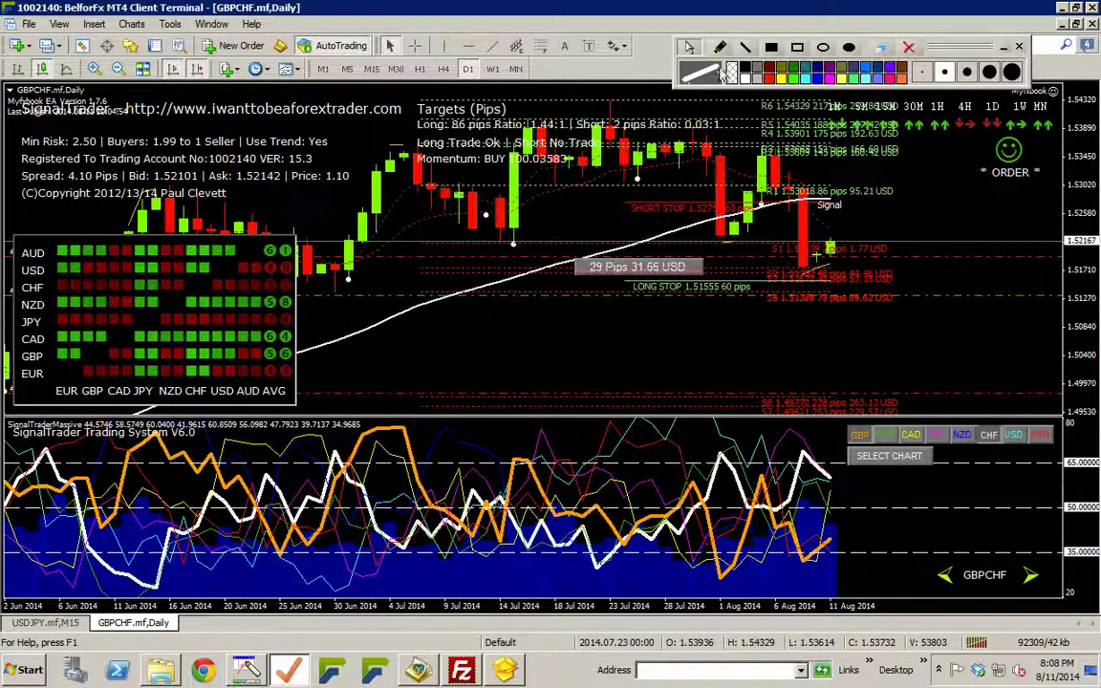
- Circle the mid-July section of the Signal line beside the pip label with the freehand highlighter, and clear it
click(720, 47)
mouse_move(530, 259)
mouse_down()
mouse_move(537, 291)
mouse_move(527, 261)
mouse_up()
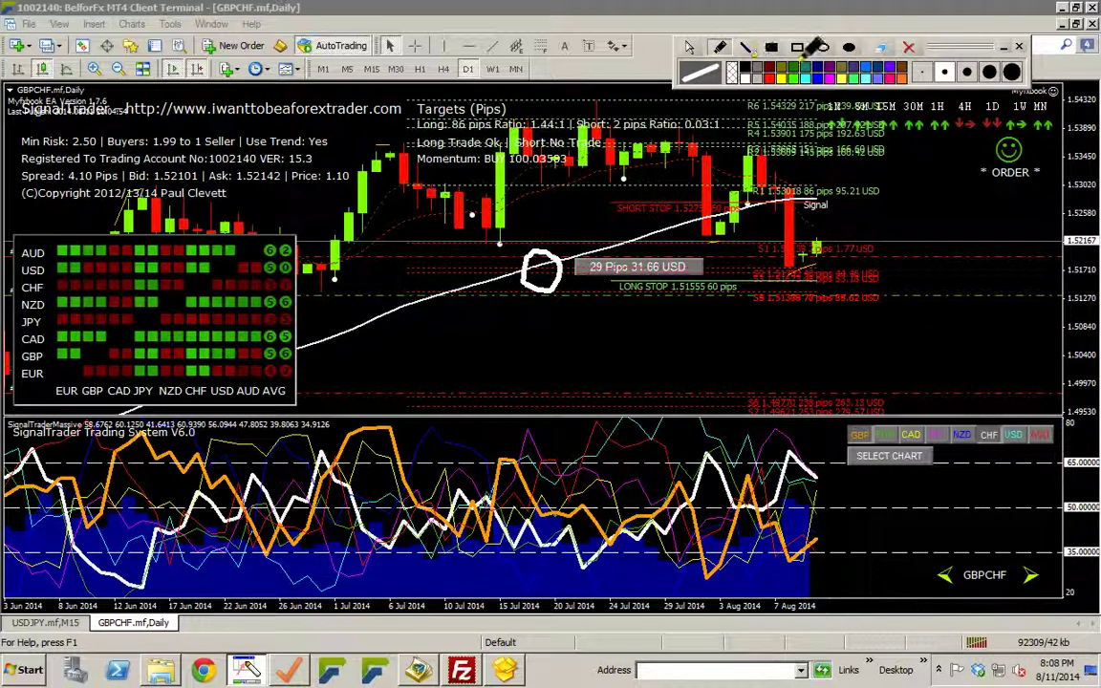
click(901, 55)
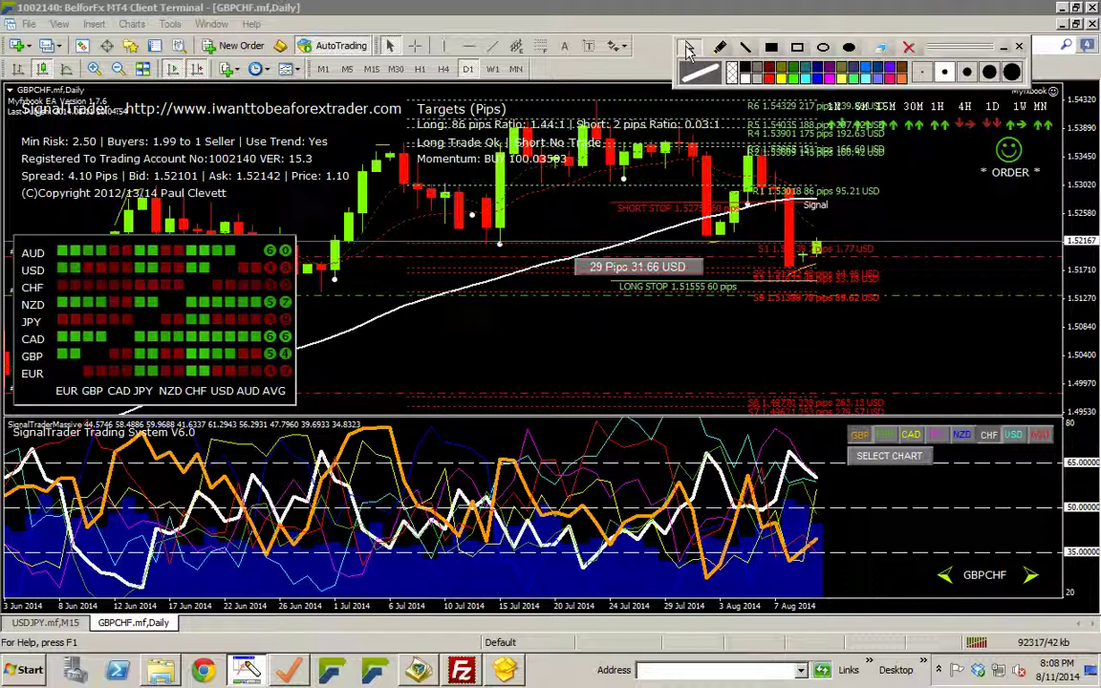
- Return to the normal pointer and switch the chart to EURCAD through the currency selection
click(720, 47)
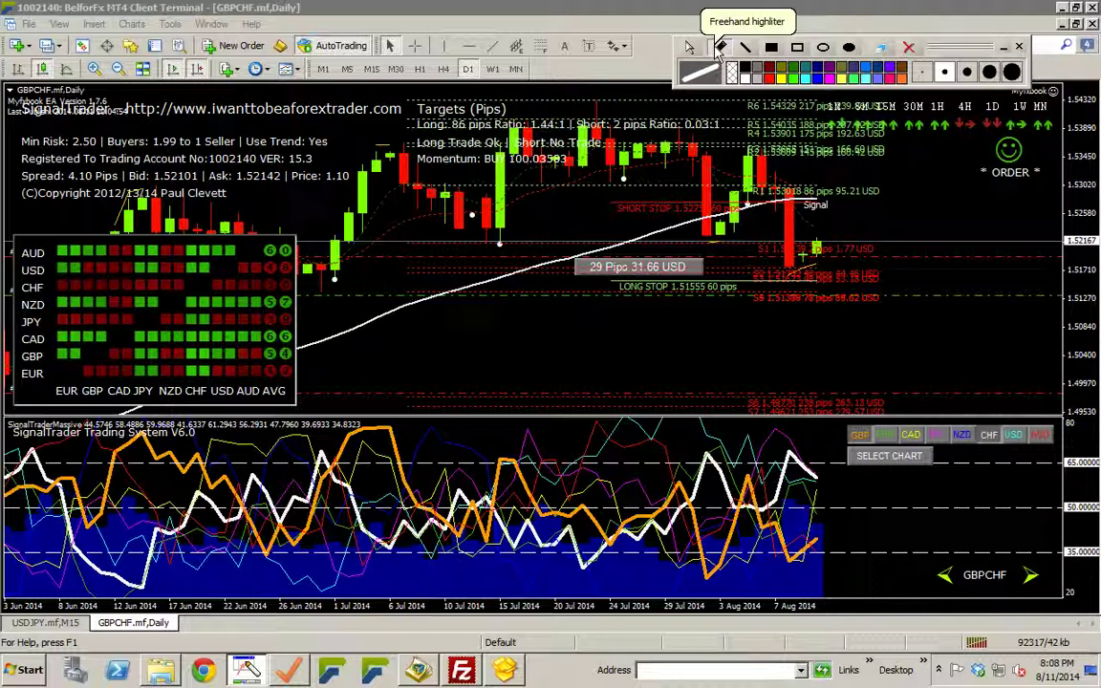
click(689, 47)
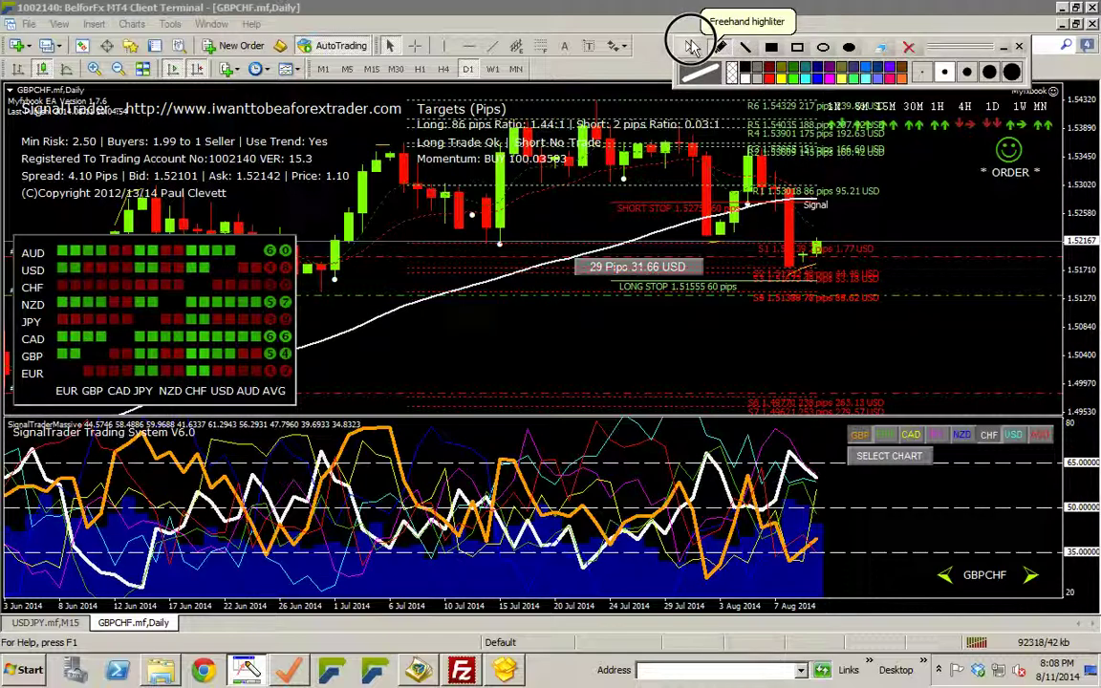
click(897, 459)
click(908, 438)
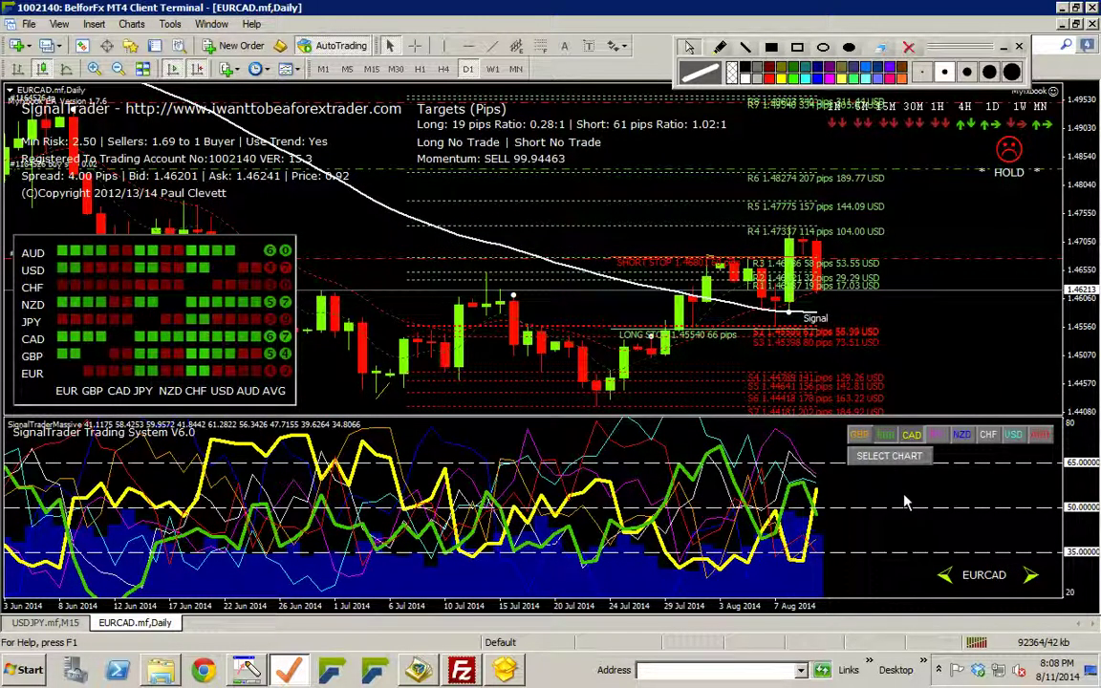
- Switch the chart to NZDJPY by choosing JPY and NZD in the currency selection
click(899, 459)
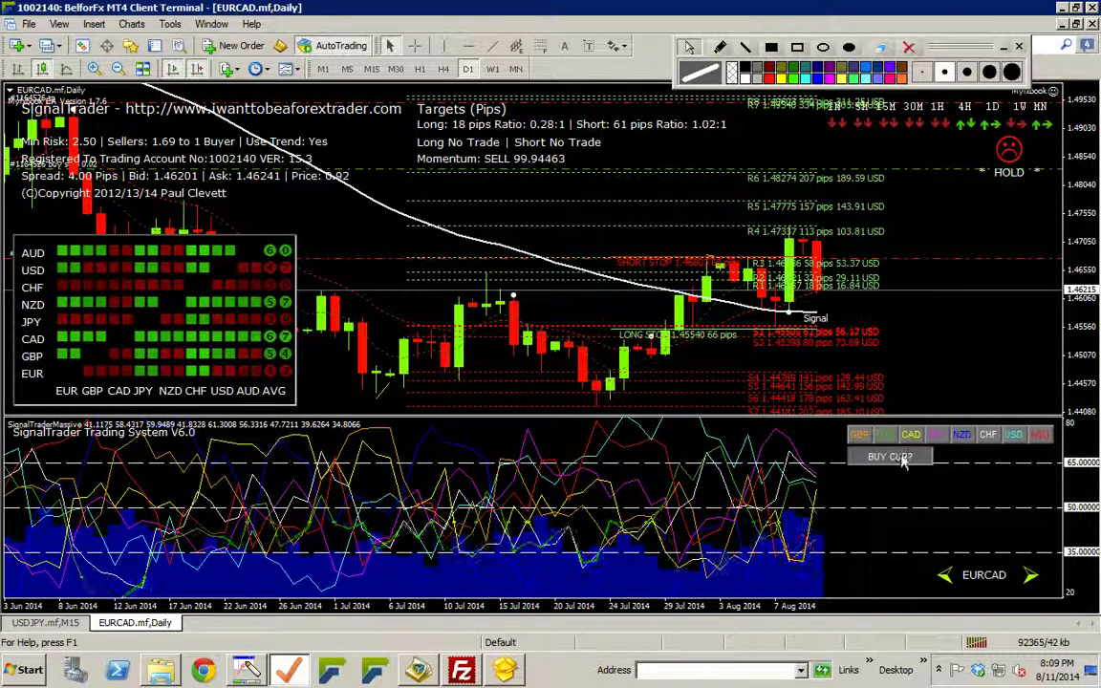
click(941, 436)
click(964, 436)
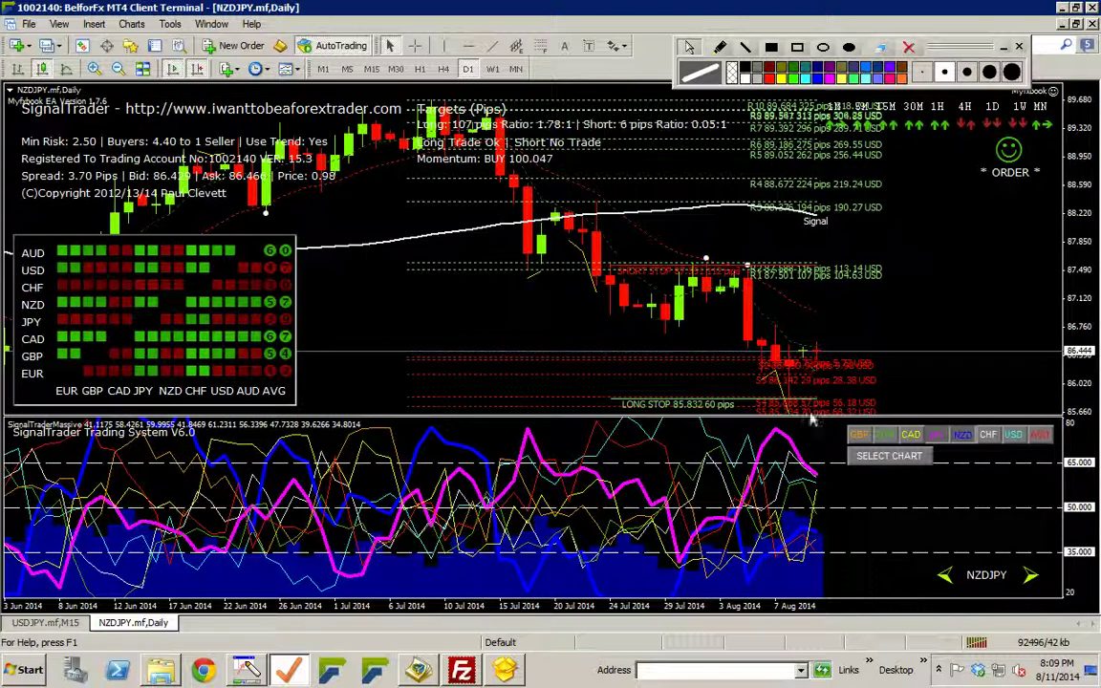
- Circle the latest NZDJPY candles and the Signal line end, draw arrows from the Signal line down and along the July decline, and clear them
mouse_move(804, 332)
mouse_down()
mouse_move(813, 368)
mouse_move(798, 343)
mouse_up()
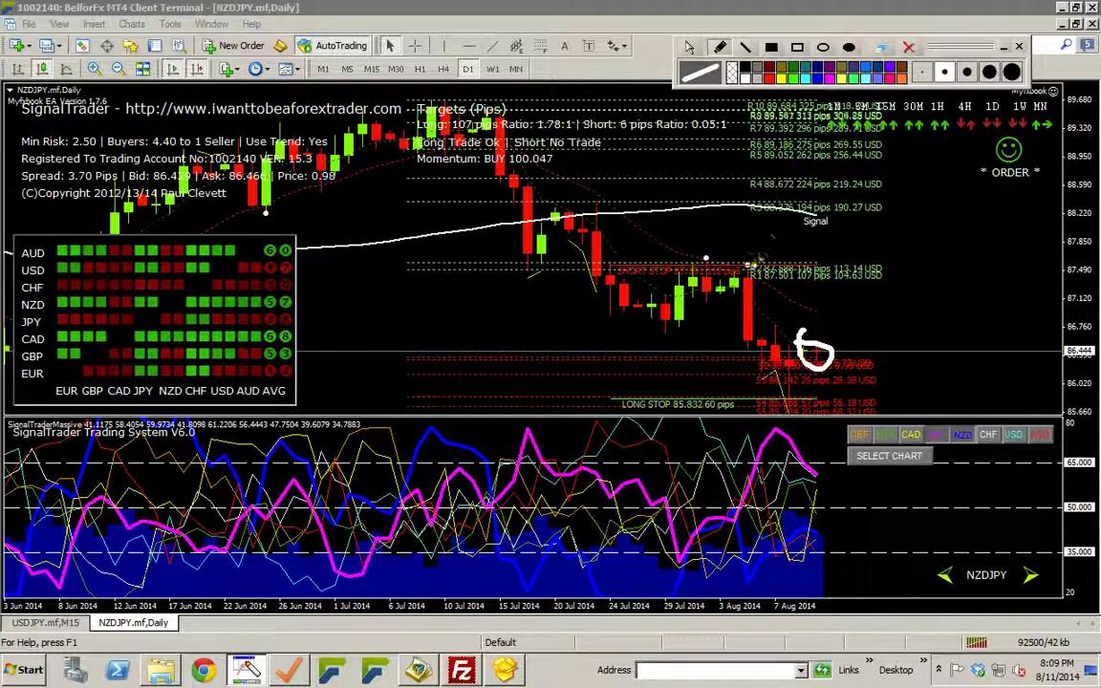
mouse_move(799, 286)
mouse_down()
mouse_move(832, 339)
mouse_move(792, 286)
mouse_up()
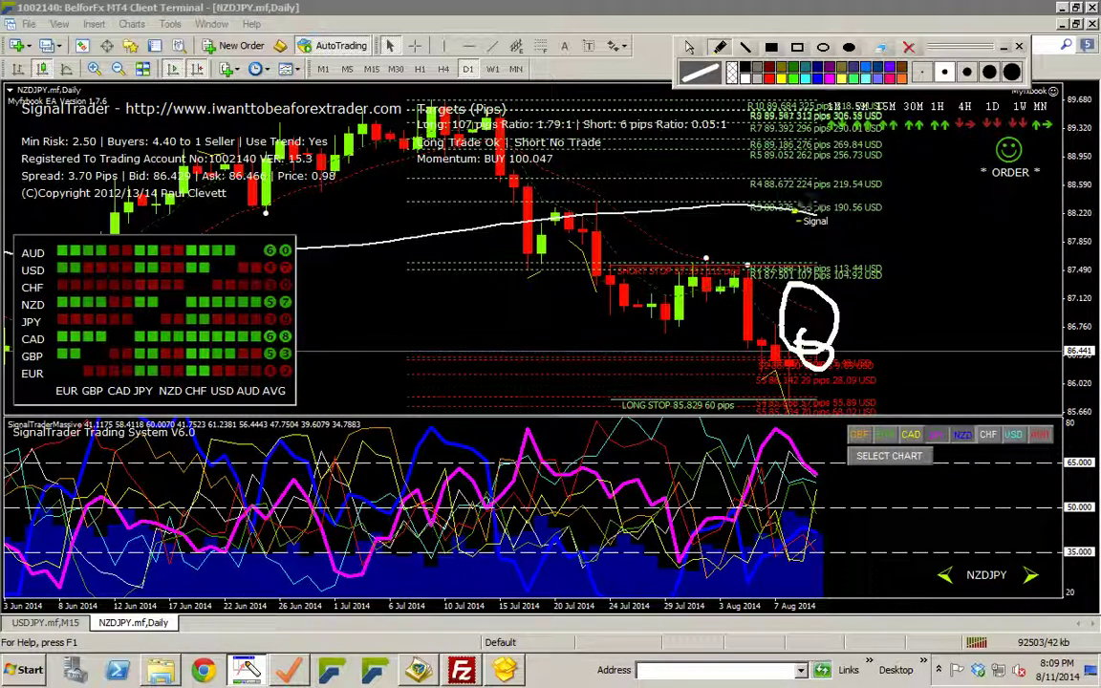
mouse_move(808, 195)
mouse_down()
mouse_move(794, 222)
mouse_move(801, 196)
mouse_move(797, 277)
mouse_move(779, 290)
mouse_move(825, 257)
mouse_up()
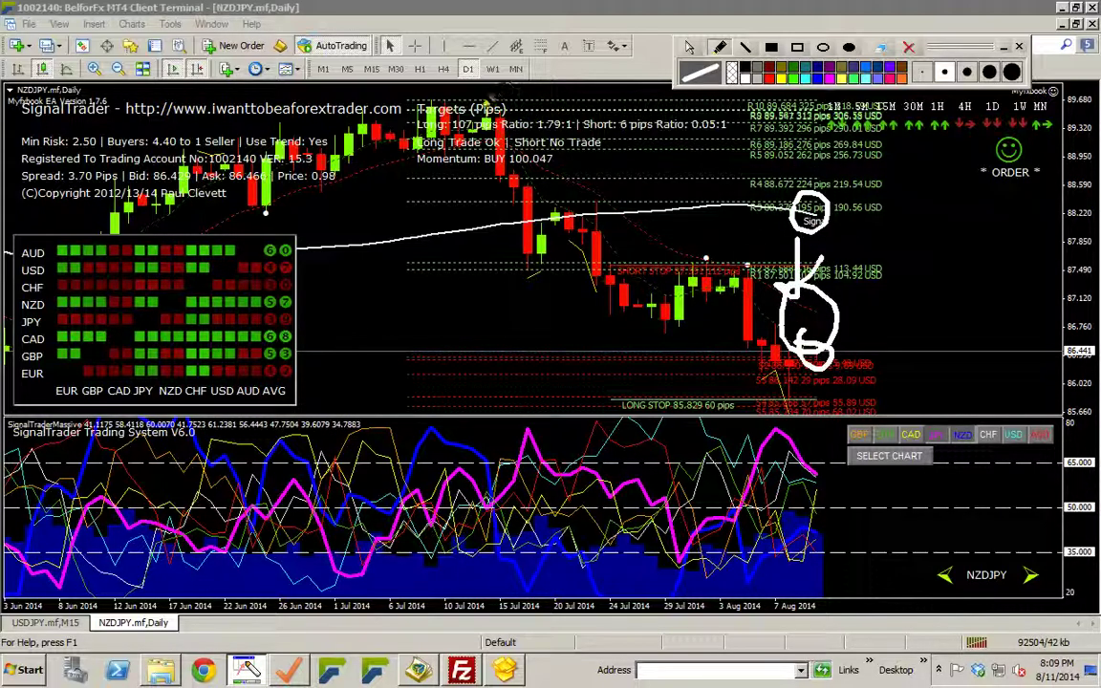
mouse_move(469, 112)
mouse_down()
mouse_move(550, 229)
mouse_move(771, 371)
mouse_up()
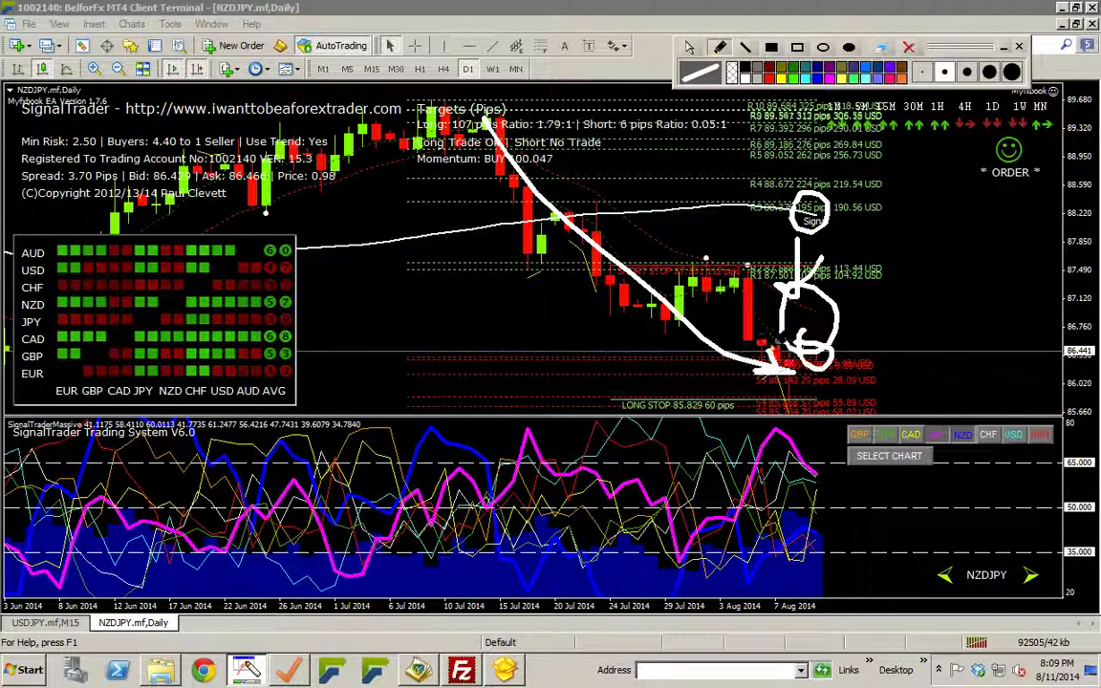
click(908, 49)
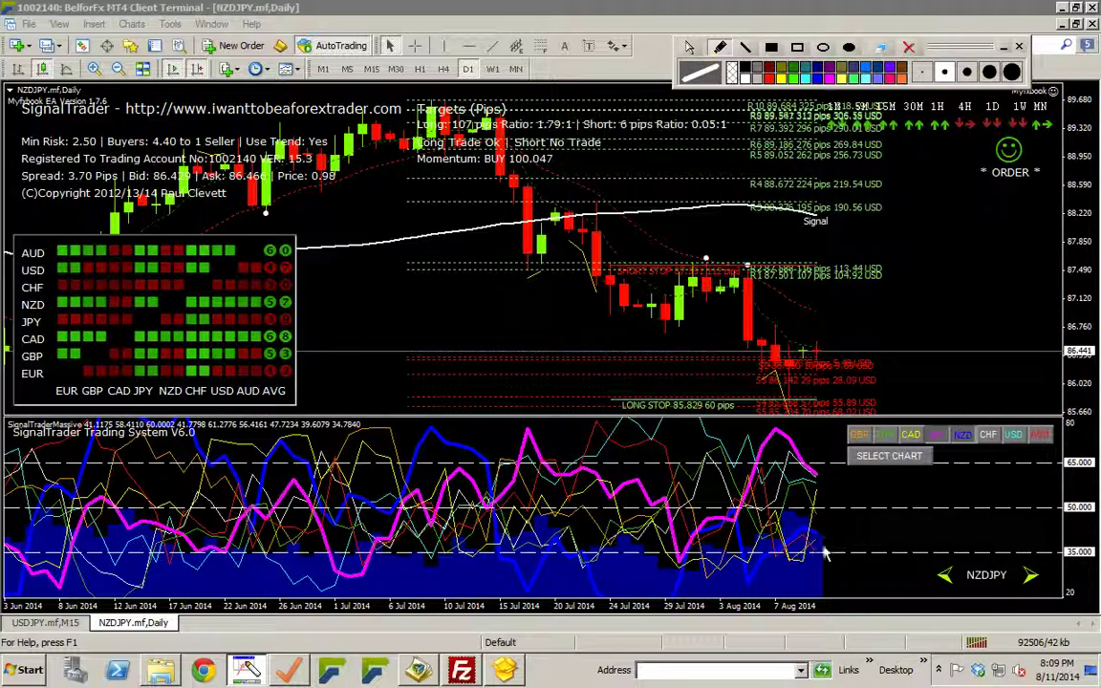
- Draw downward arrows at the ends of the NZD and JPY strength lines, circle the latest candles, and clear the annotations
mouse_move(815, 532)
mouse_down()
mouse_move(832, 551)
mouse_move(854, 551)
mouse_up()
mouse_move(822, 472)
mouse_down()
mouse_move(838, 492)
mouse_move(846, 483)
mouse_up()
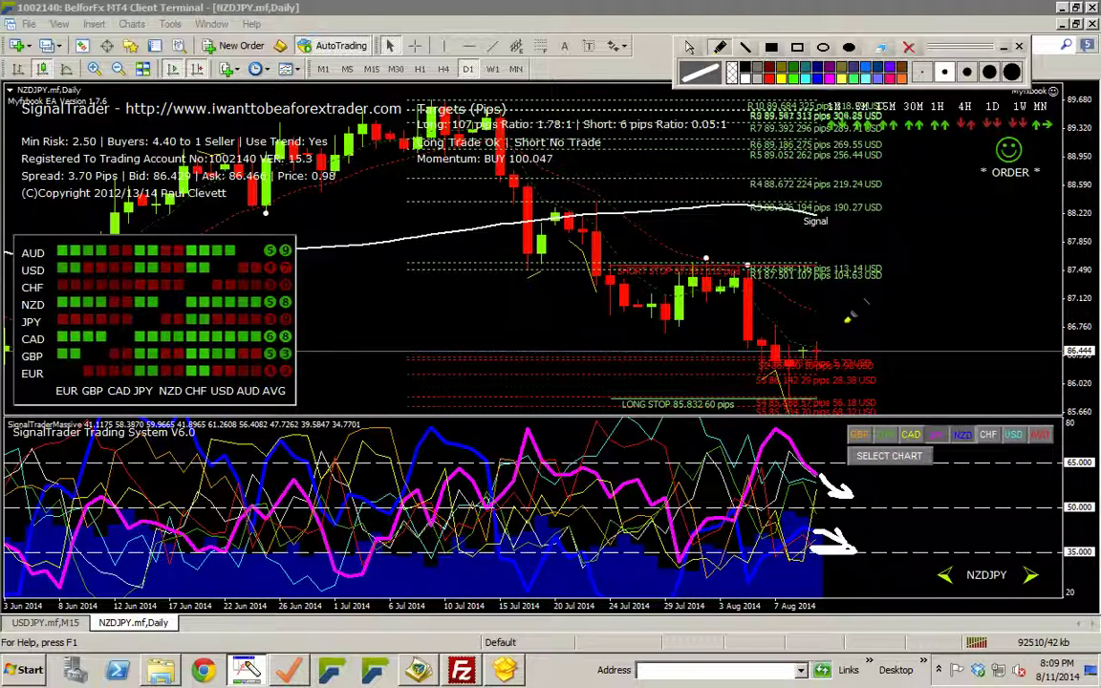
mouse_move(801, 332)
mouse_down()
mouse_move(824, 368)
mouse_move(770, 353)
mouse_move(794, 334)
mouse_up()
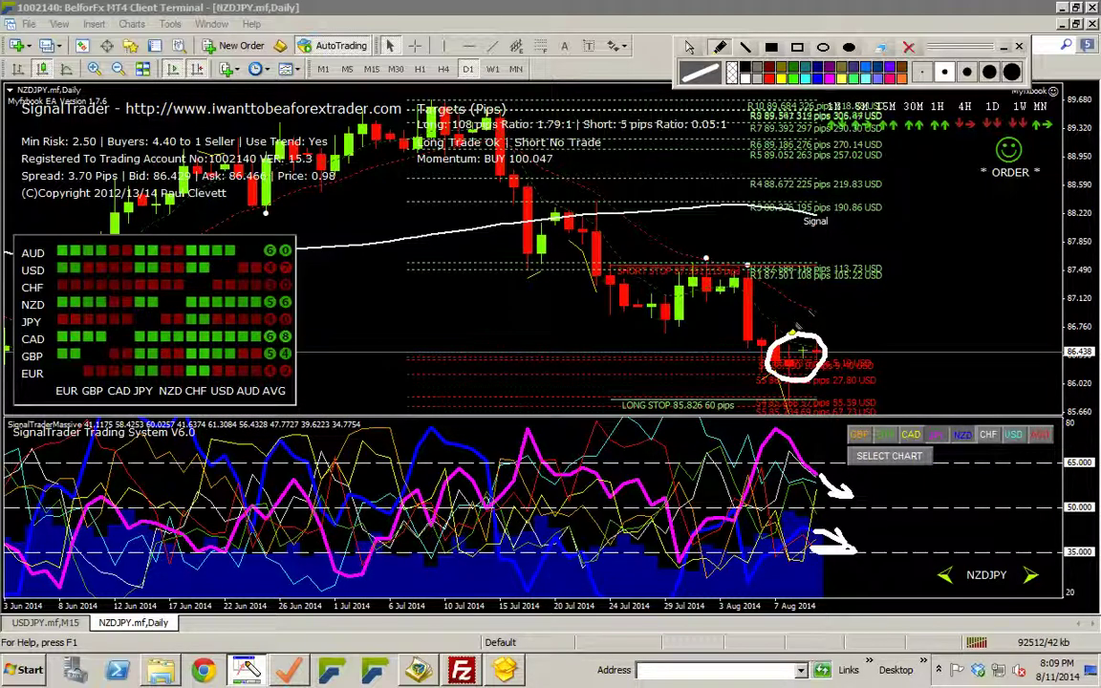
click(908, 48)
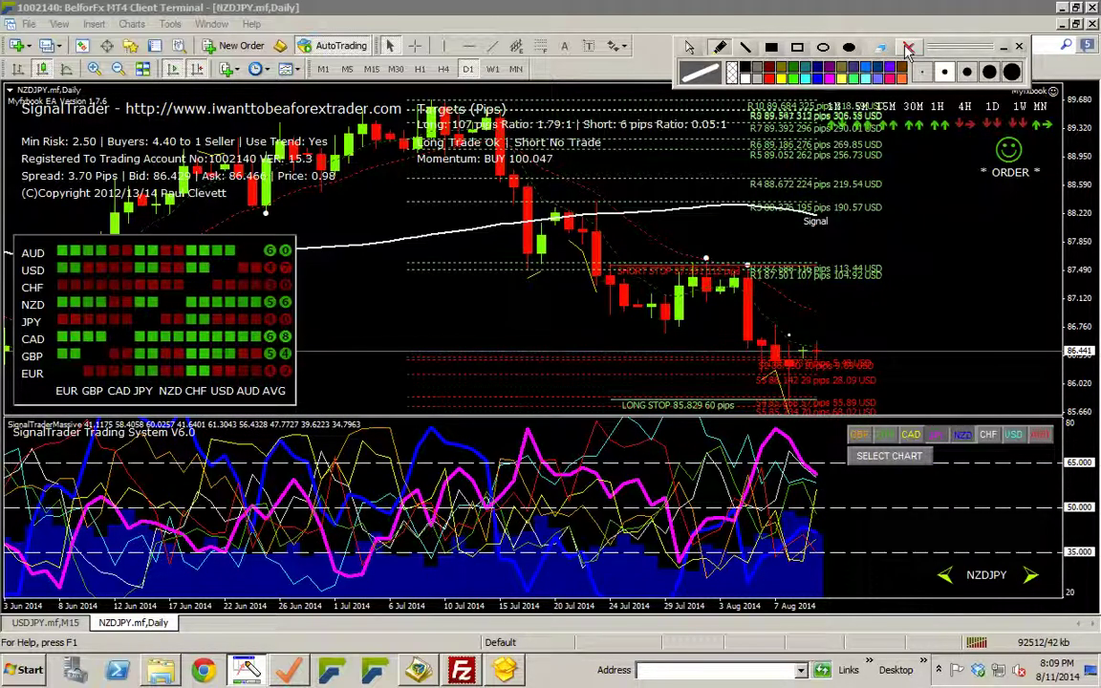
- Outline the NZD and JPY strength gap around 20 July and the matching NZDJPY candles, mark the late-July bars, and clear the annotations
click(901, 169)
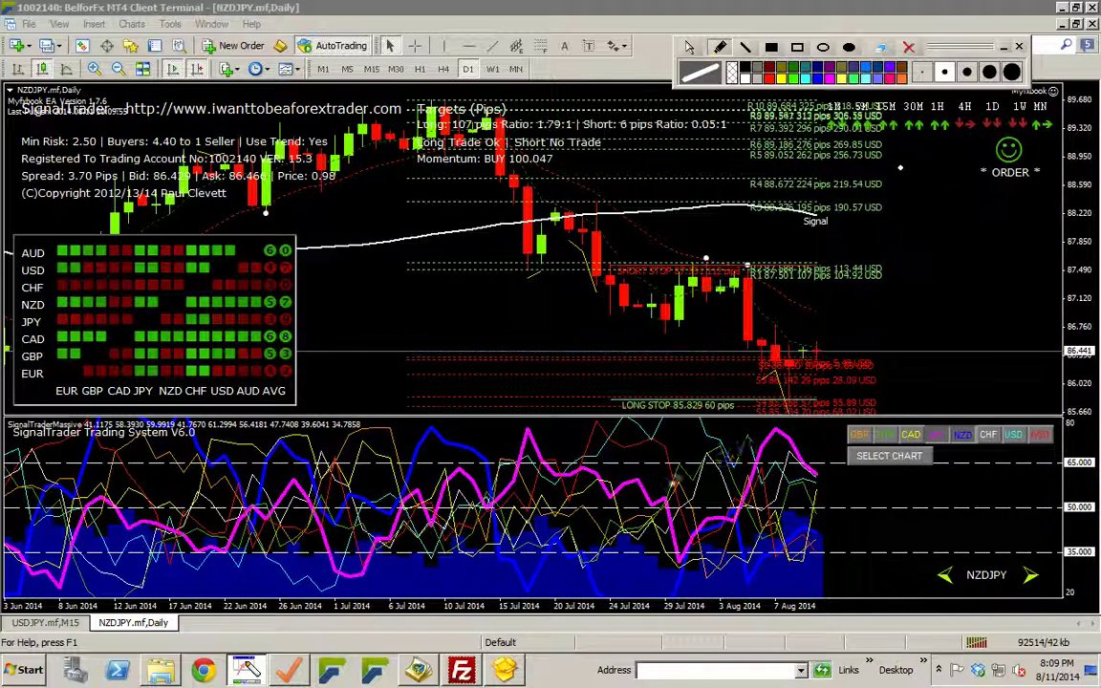
mouse_move(594, 474)
mouse_down()
mouse_move(581, 574)
mouse_move(596, 600)
mouse_move(617, 483)
mouse_up()
mouse_move(597, 239)
mouse_down()
mouse_move(631, 301)
mouse_move(590, 263)
mouse_move(597, 229)
mouse_up()
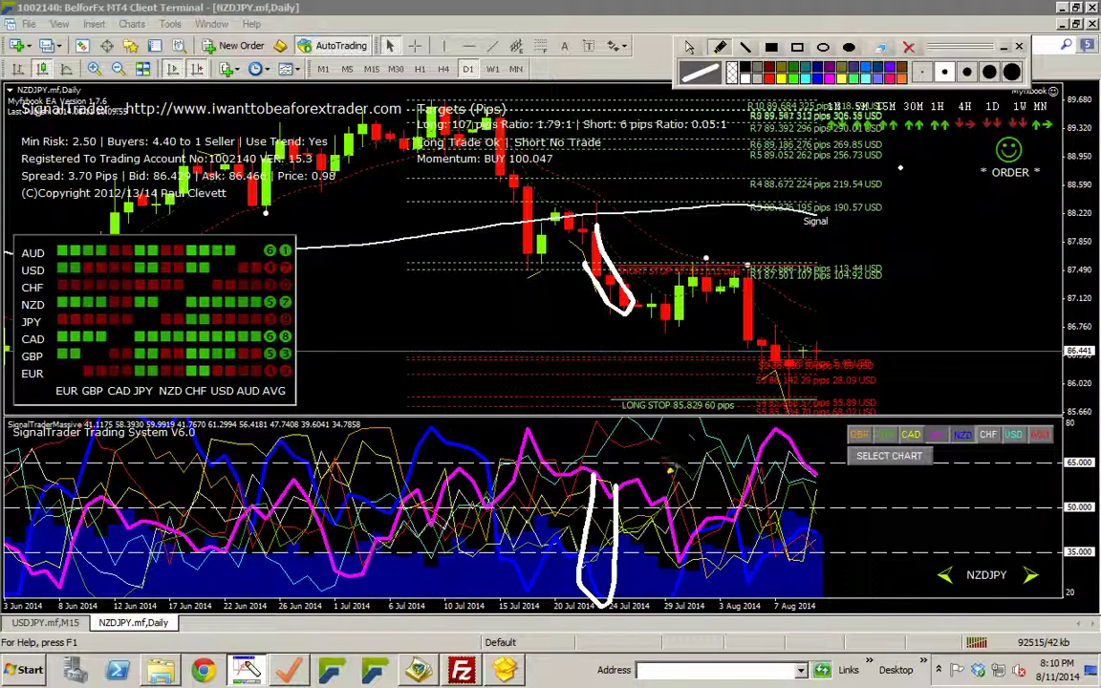
click(654, 497)
mouse_move(643, 286)
mouse_down()
mouse_move(651, 320)
mouse_move(665, 291)
mouse_up()
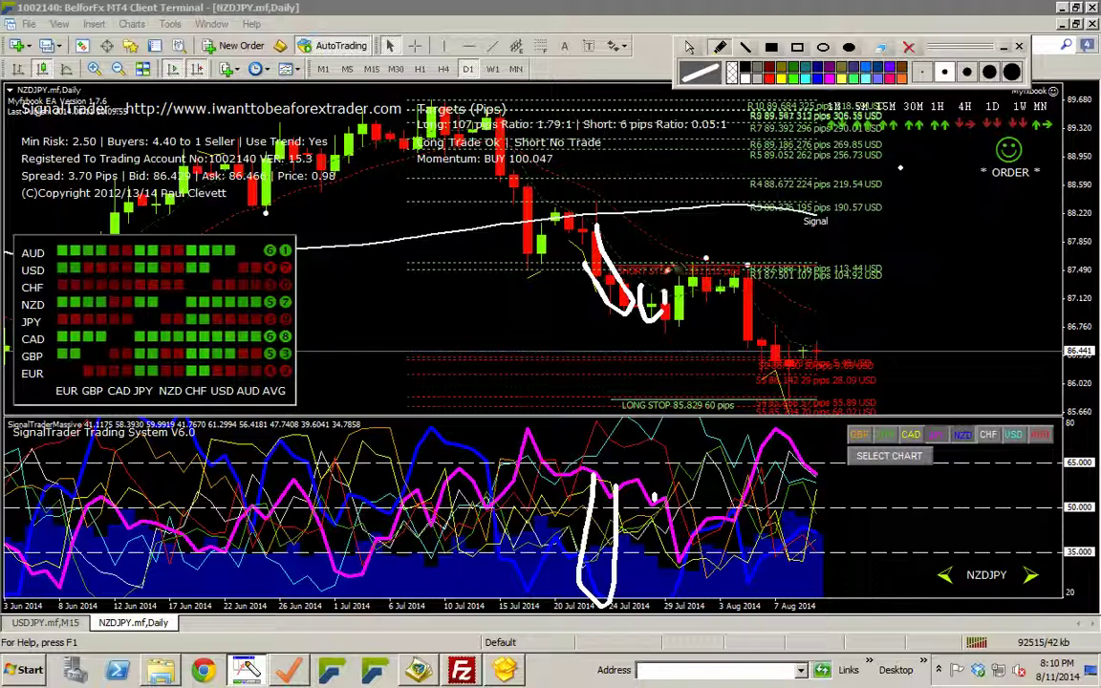
click(909, 47)
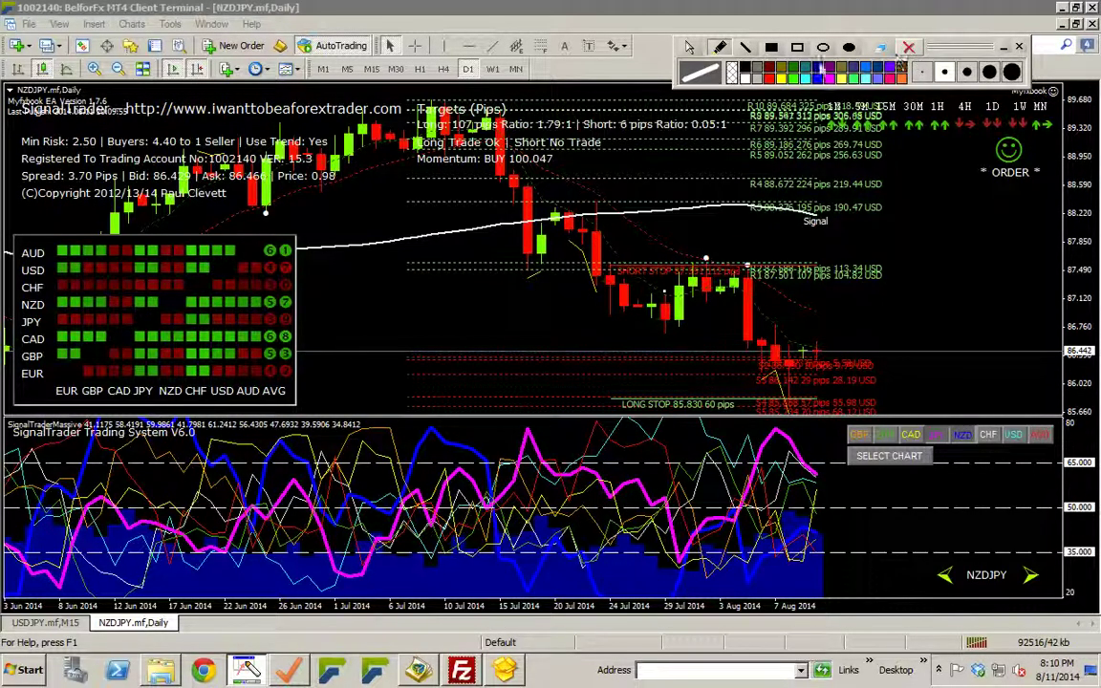
- Link the mid-July strength line crossing to its candle with a downward arrow, and circle the early-August candles and the area under the July drop
mouse_move(485, 489)
mouse_down()
mouse_move(507, 521)
mouse_move(489, 495)
mouse_move(483, 105)
mouse_move(490, 138)
mouse_up()
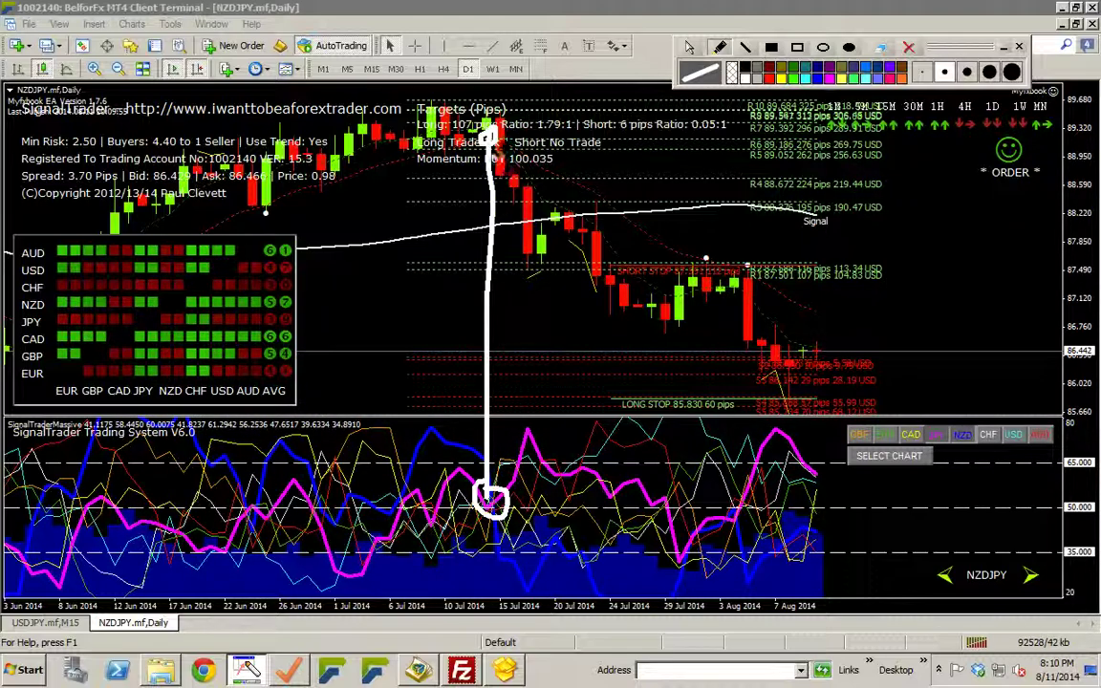
mouse_move(493, 136)
mouse_down()
mouse_move(523, 226)
mouse_move(528, 194)
mouse_up()
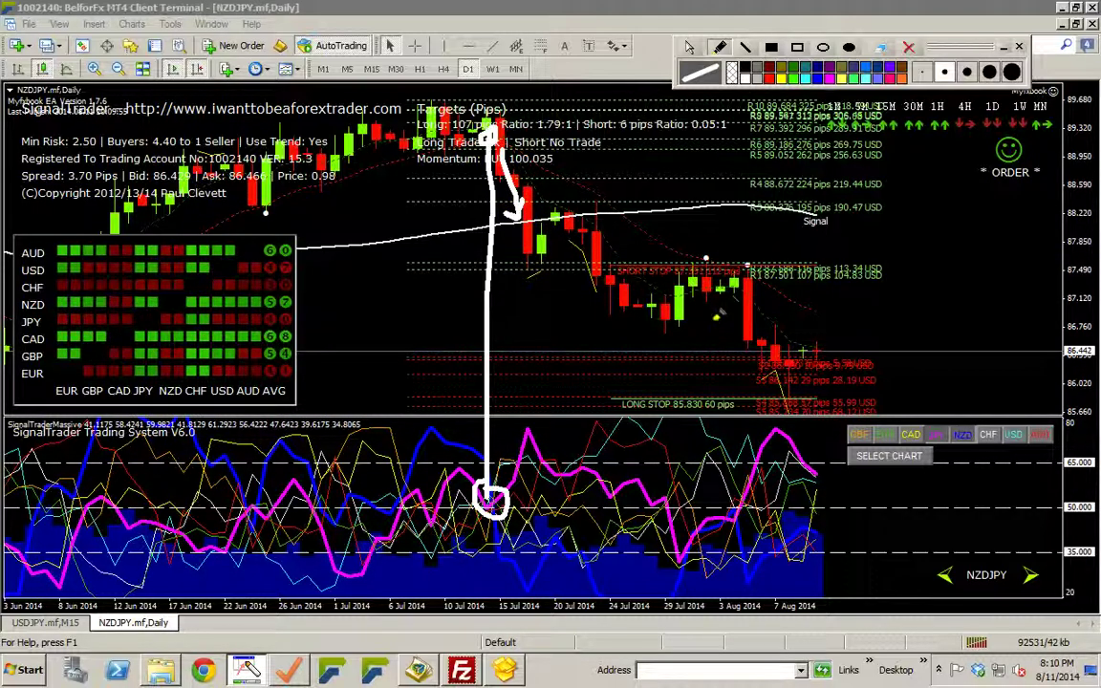
mouse_move(706, 239)
mouse_down()
mouse_move(710, 314)
mouse_move(708, 227)
mouse_up()
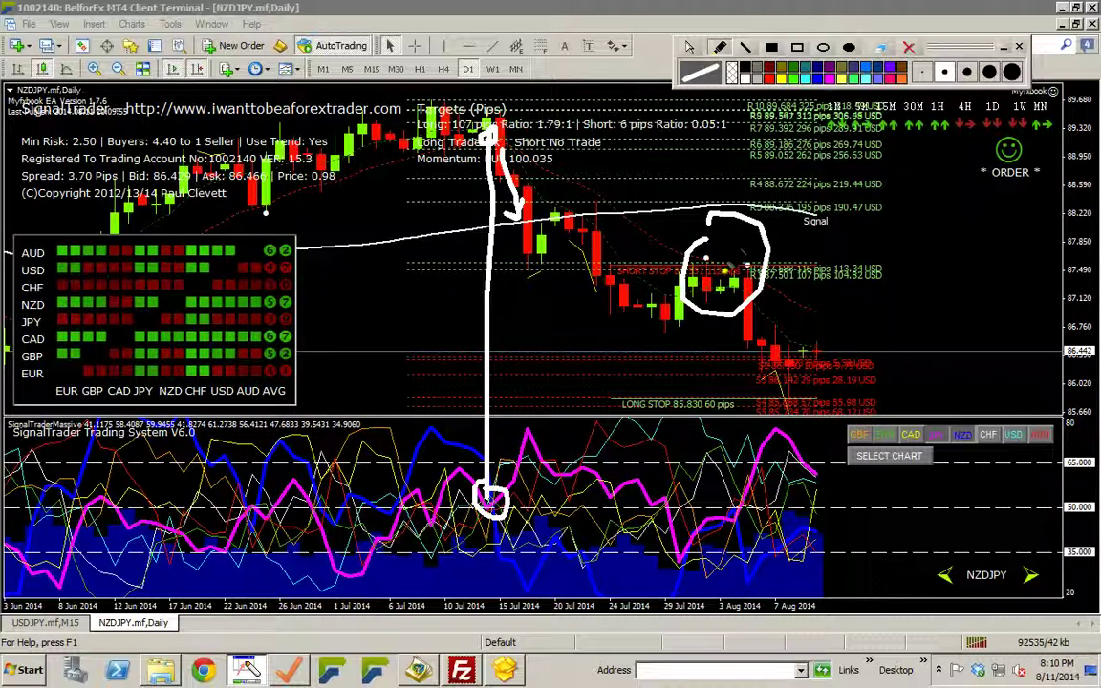
mouse_move(523, 315)
mouse_down()
mouse_move(574, 296)
mouse_move(540, 361)
mouse_move(504, 291)
mouse_up()
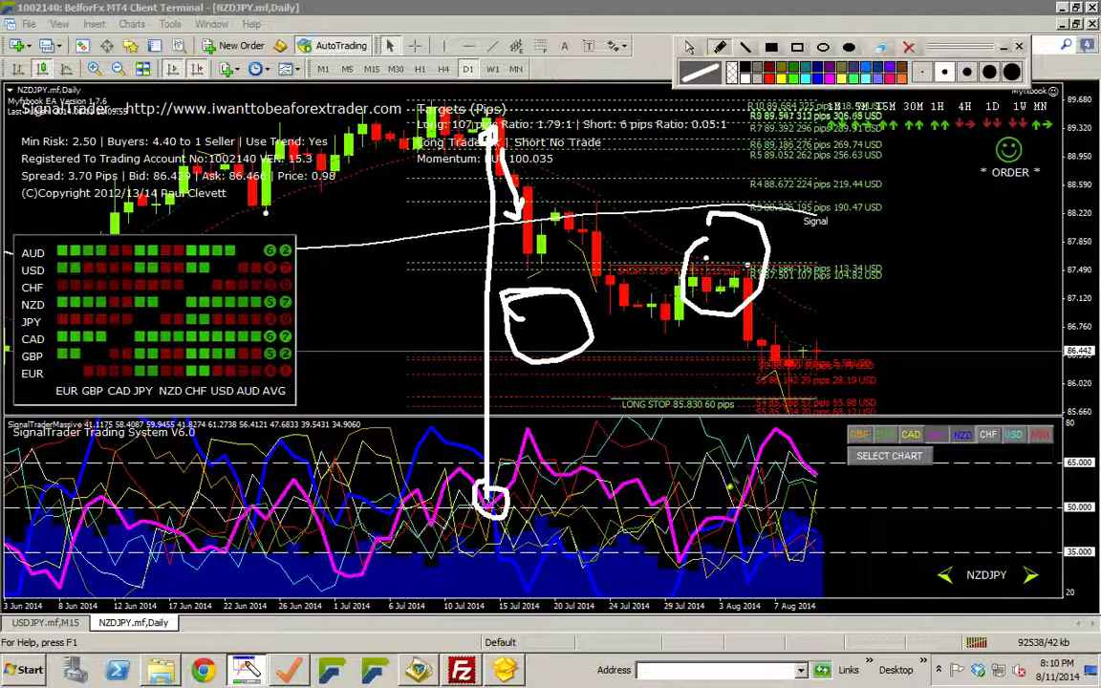
- Mark the consolidation inside the early-August circle, outline the drop that follows it, and clear all annotations
mouse_move(701, 253)
mouse_down()
mouse_move(712, 292)
mouse_move(746, 279)
mouse_up()
click(710, 275)
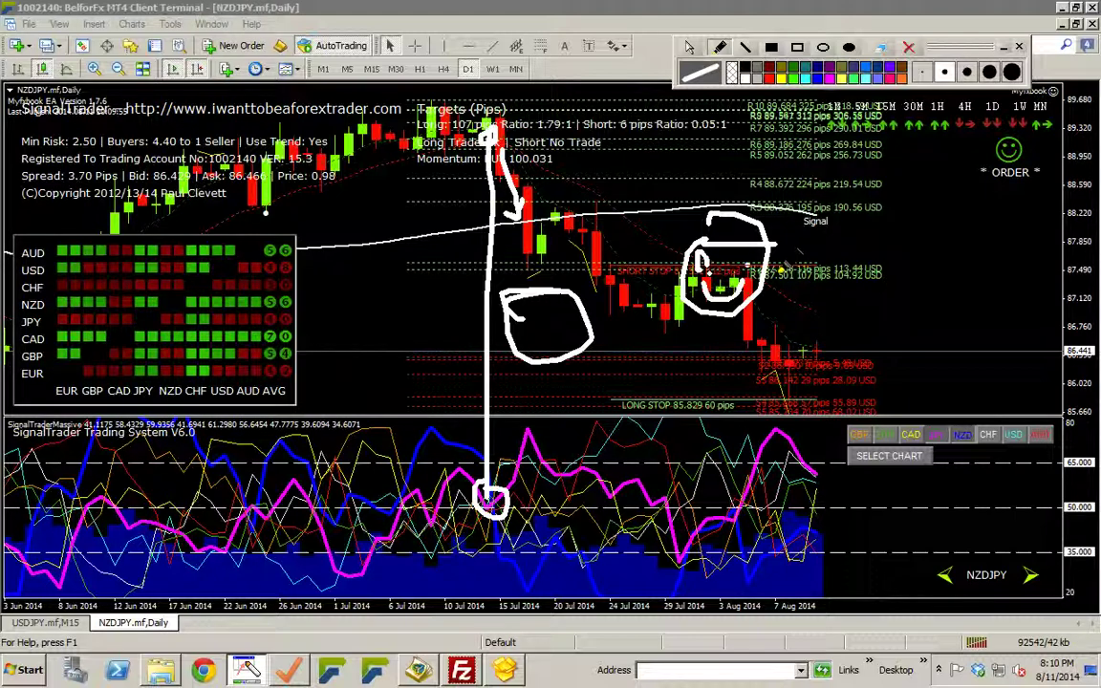
mouse_move(738, 301)
mouse_down()
mouse_move(737, 363)
mouse_move(769, 352)
mouse_move(773, 328)
mouse_move(735, 280)
mouse_up()
click(909, 51)
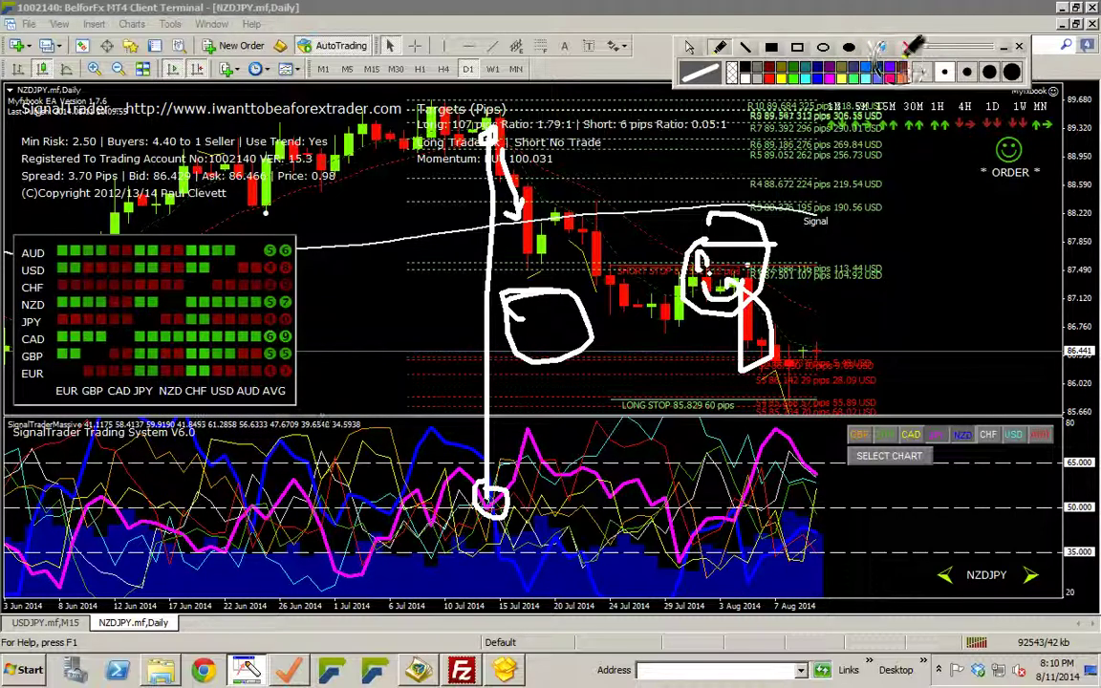
click(908, 49)
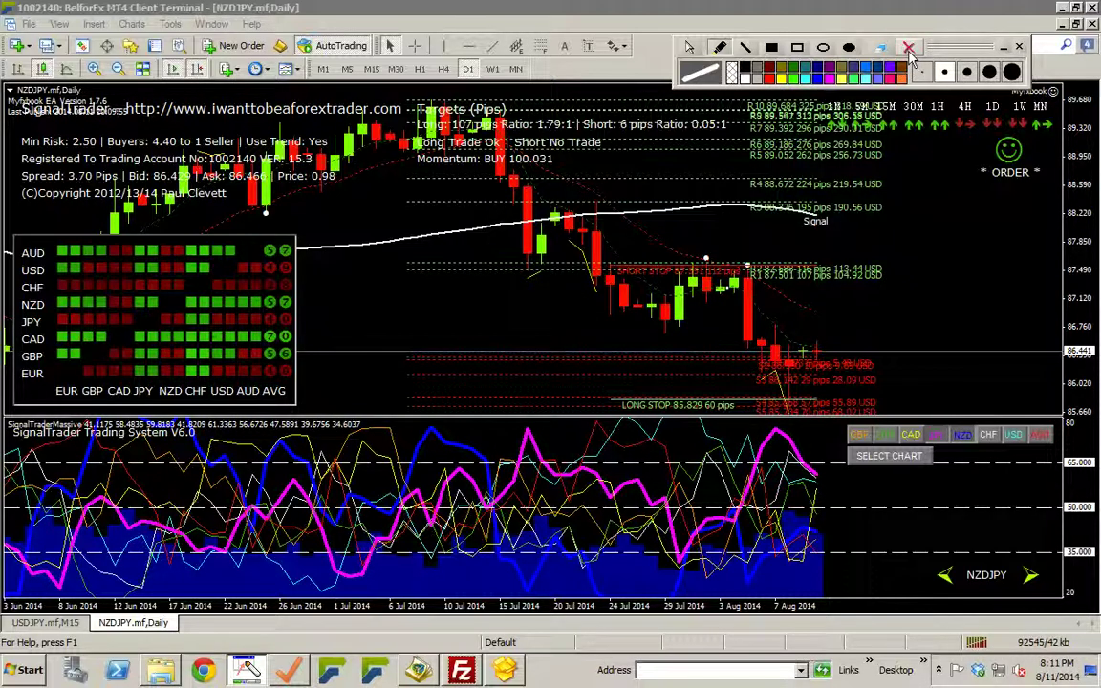
- Switch the chart to NZDUSD, circle its mid-July drop, mark the declining candles through early August, and clear the annotations
click(691, 48)
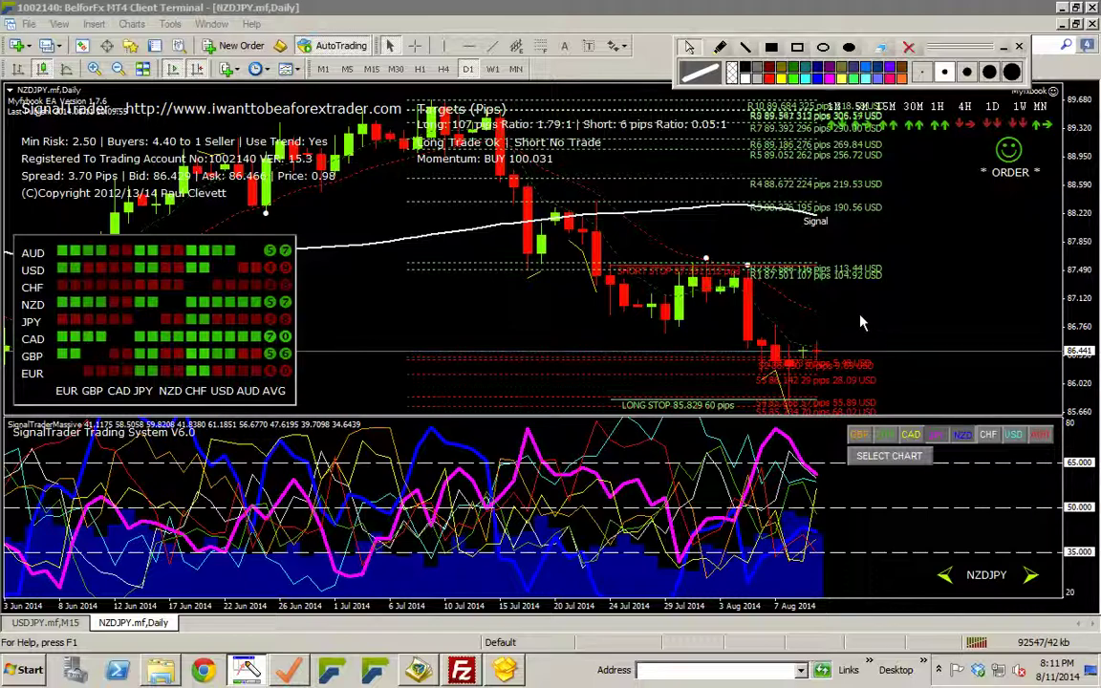
click(1029, 572)
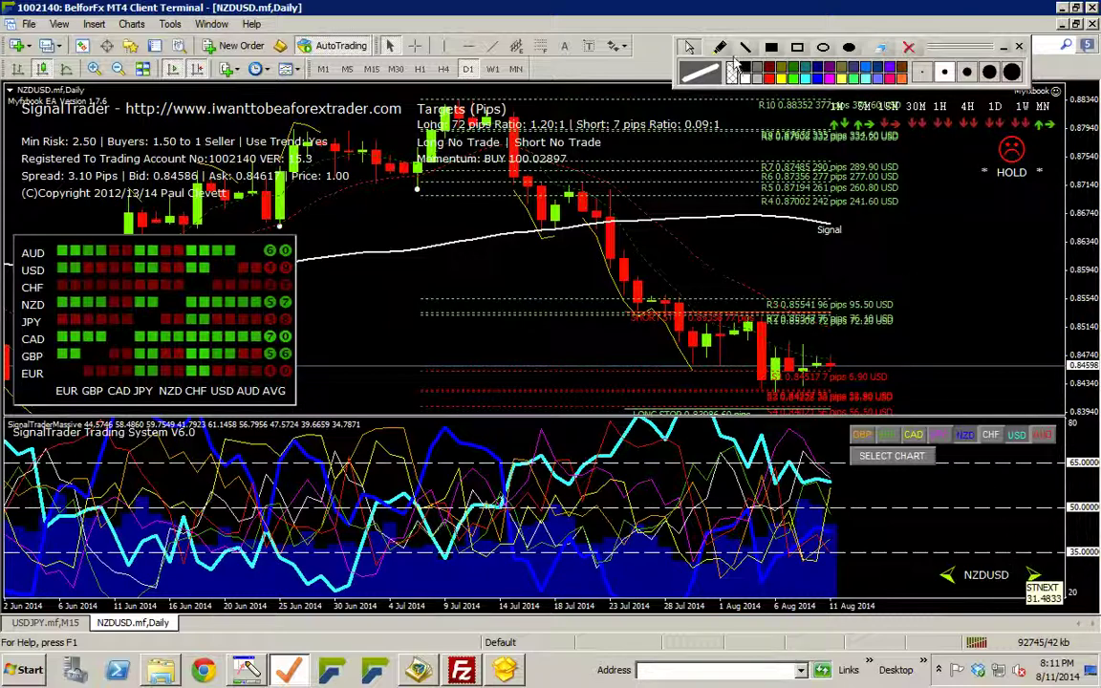
mouse_move(522, 97)
mouse_down()
mouse_move(506, 98)
mouse_move(517, 206)
mouse_move(519, 96)
mouse_up()
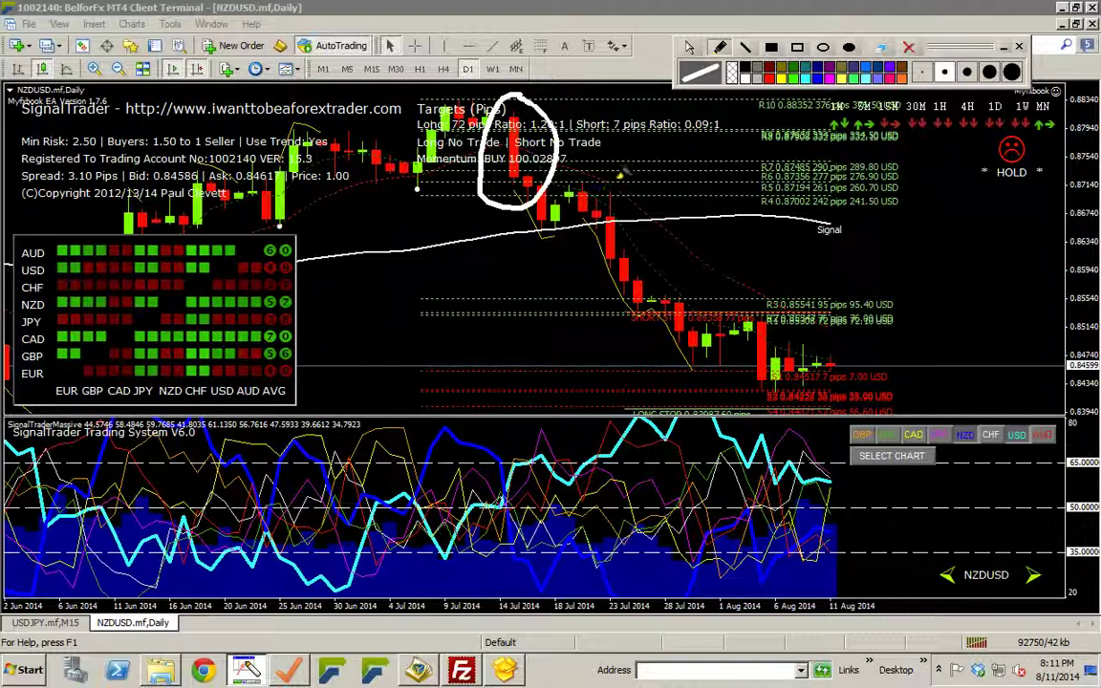
mouse_move(612, 203)
mouse_down()
mouse_move(565, 264)
mouse_move(628, 216)
mouse_move(669, 239)
mouse_up()
mouse_move(698, 330)
mouse_down()
mouse_move(692, 378)
mouse_move(701, 322)
mouse_up()
click(908, 49)
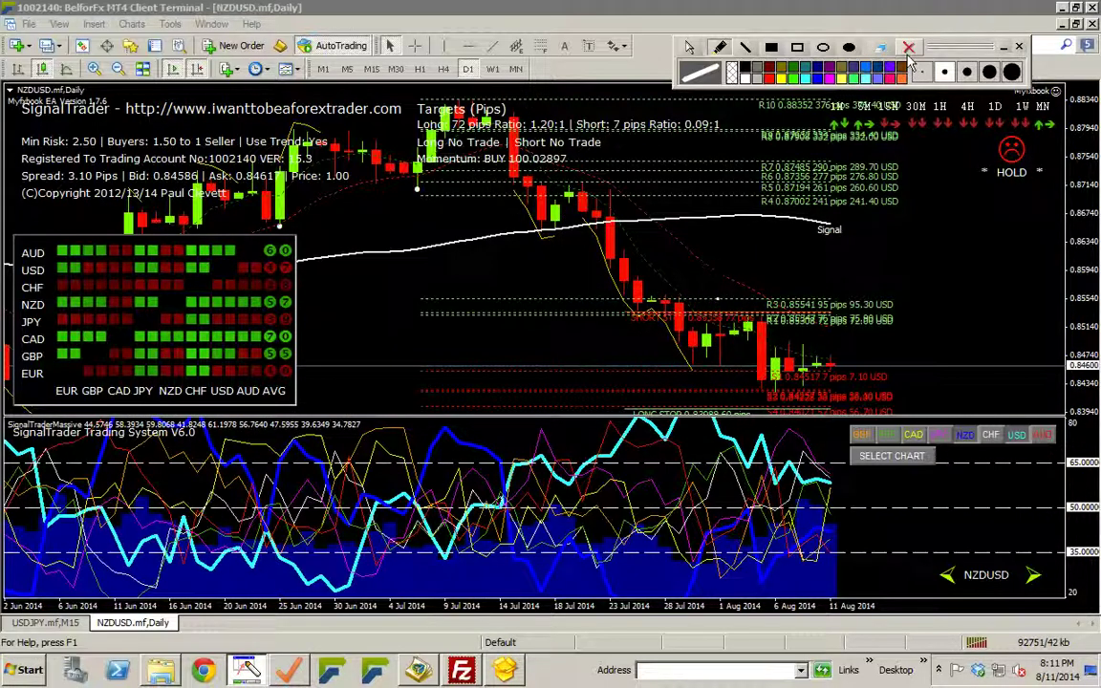
- With the normal pointer, read the pip distance at a point near the NZDUSD Signal line and at one among the early-August candles
click(690, 49)
click(738, 240)
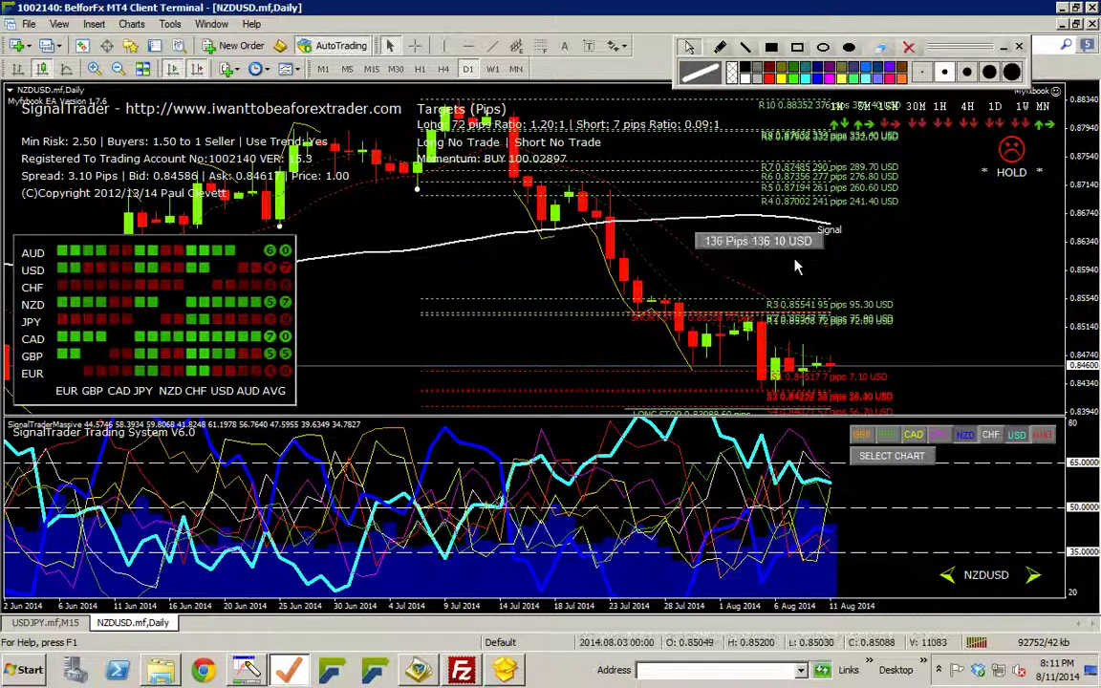
click(732, 340)
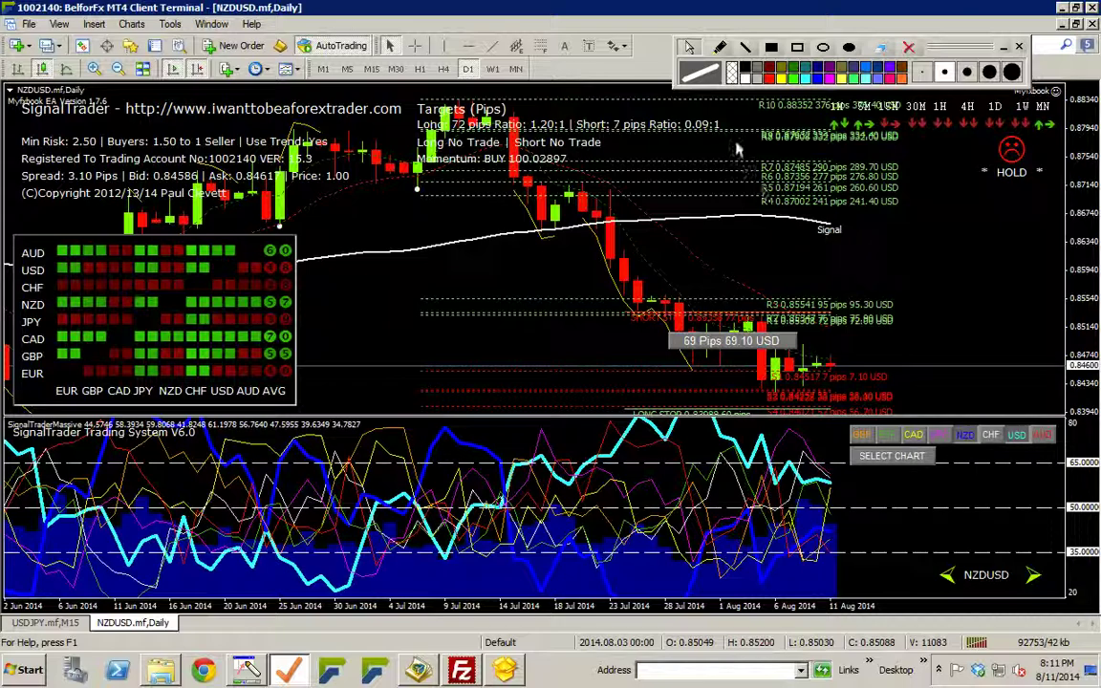
click(910, 47)
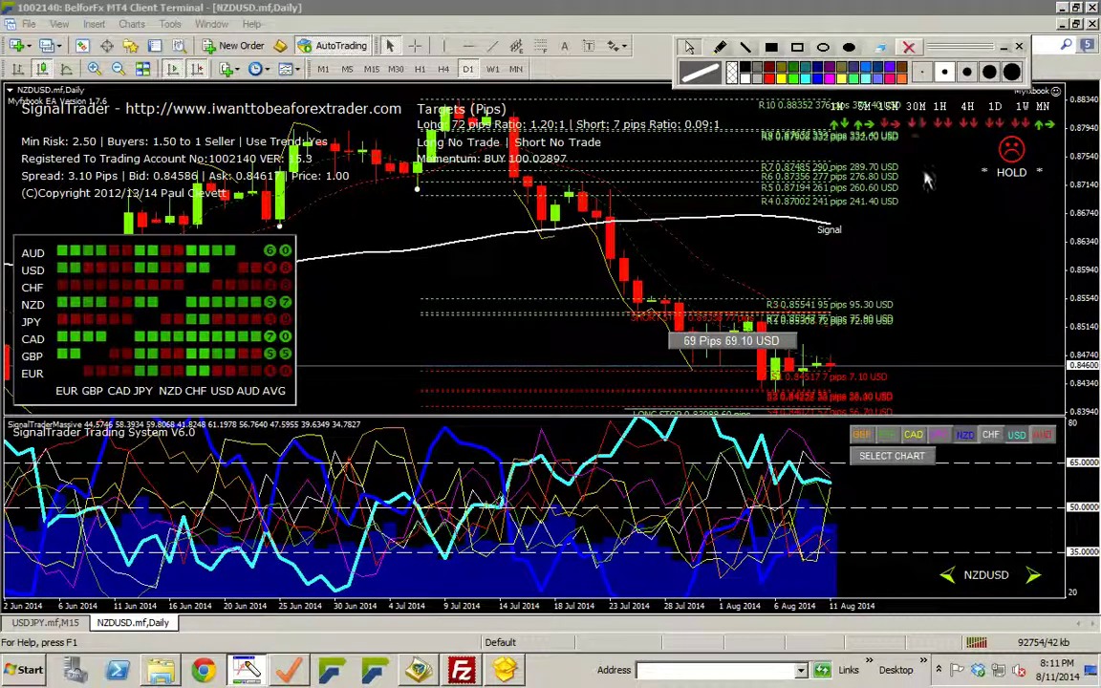
- Step through the currency pairs past USDCAD and AUDCAD and bring up the USDCHF daily chart
click(1034, 577)
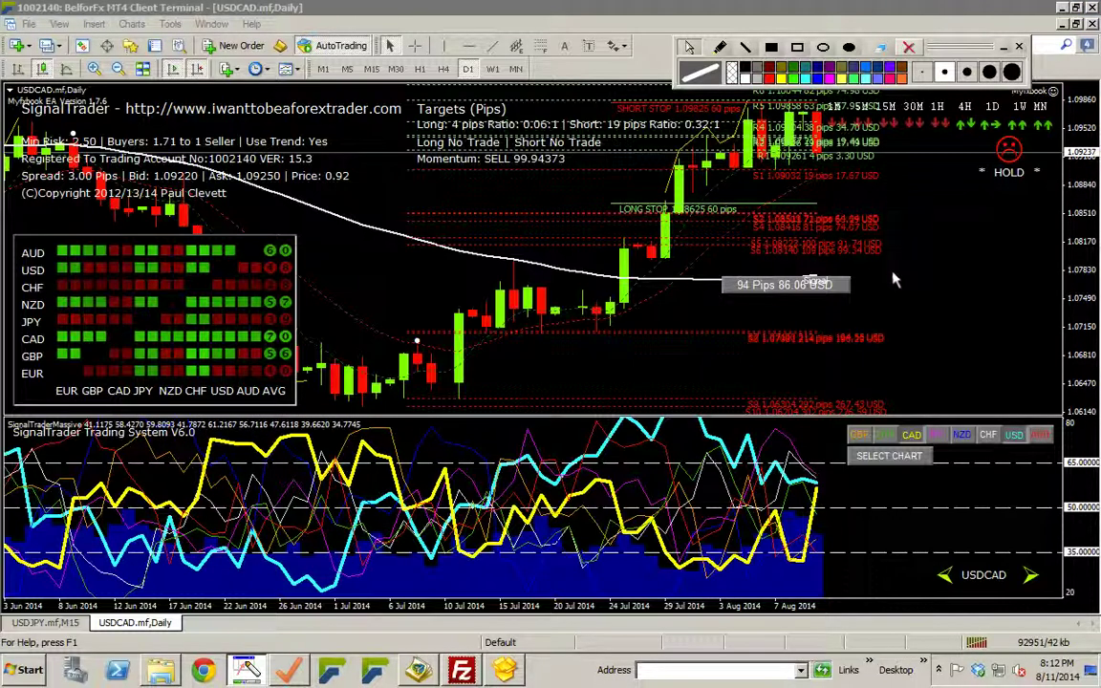
click(1029, 577)
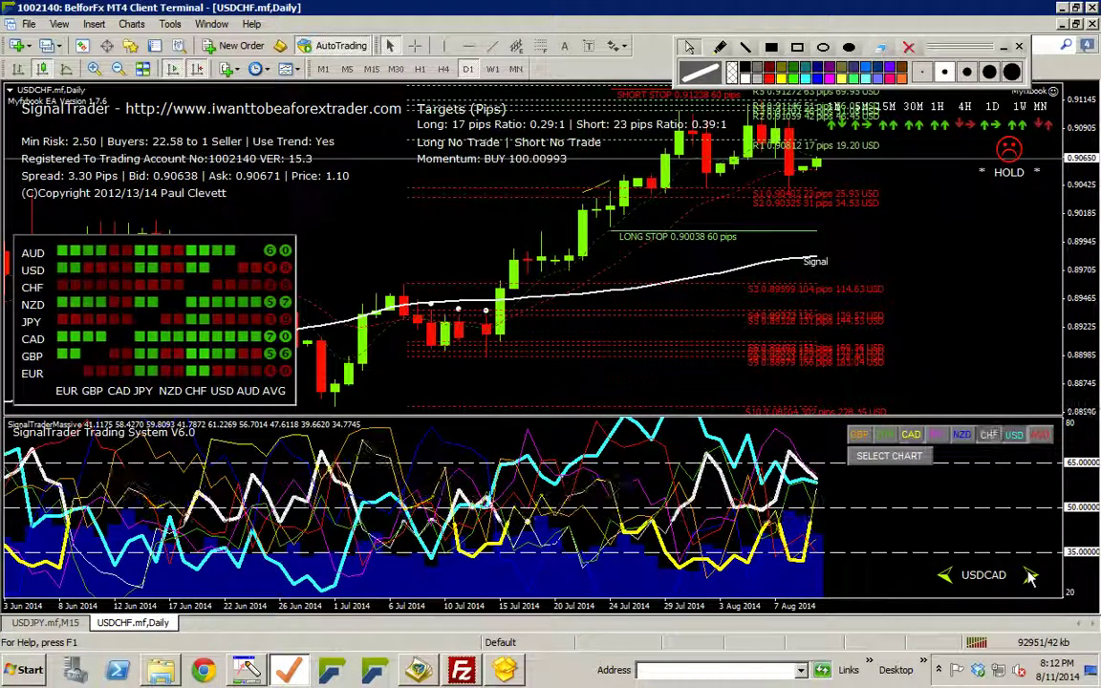
click(1030, 576)
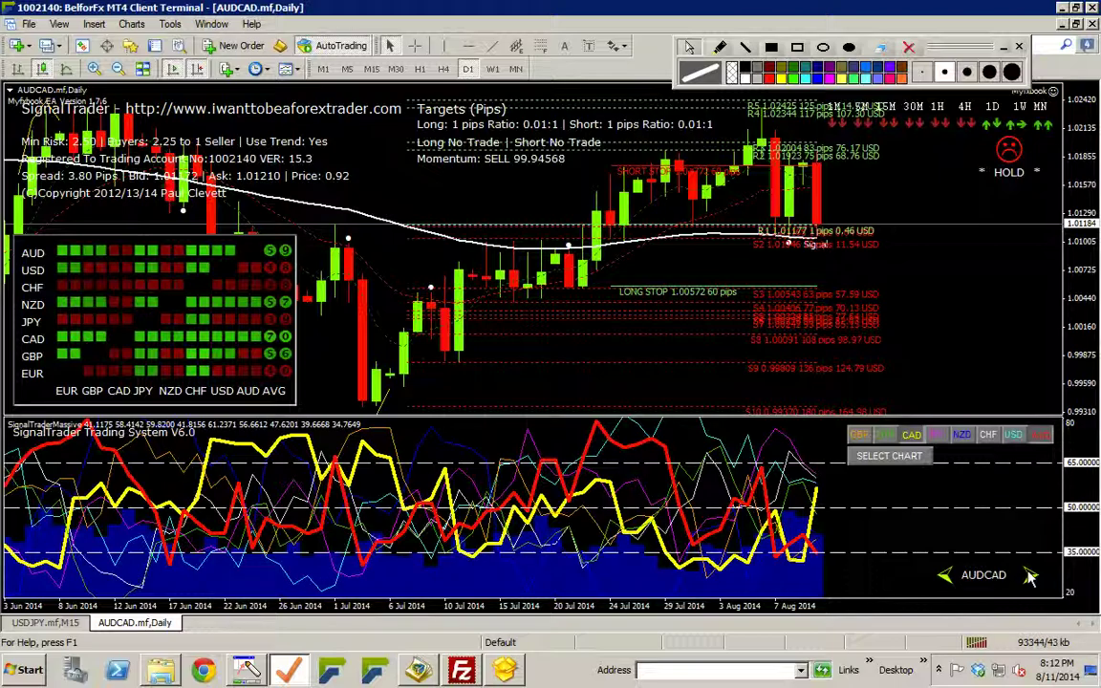
click(949, 577)
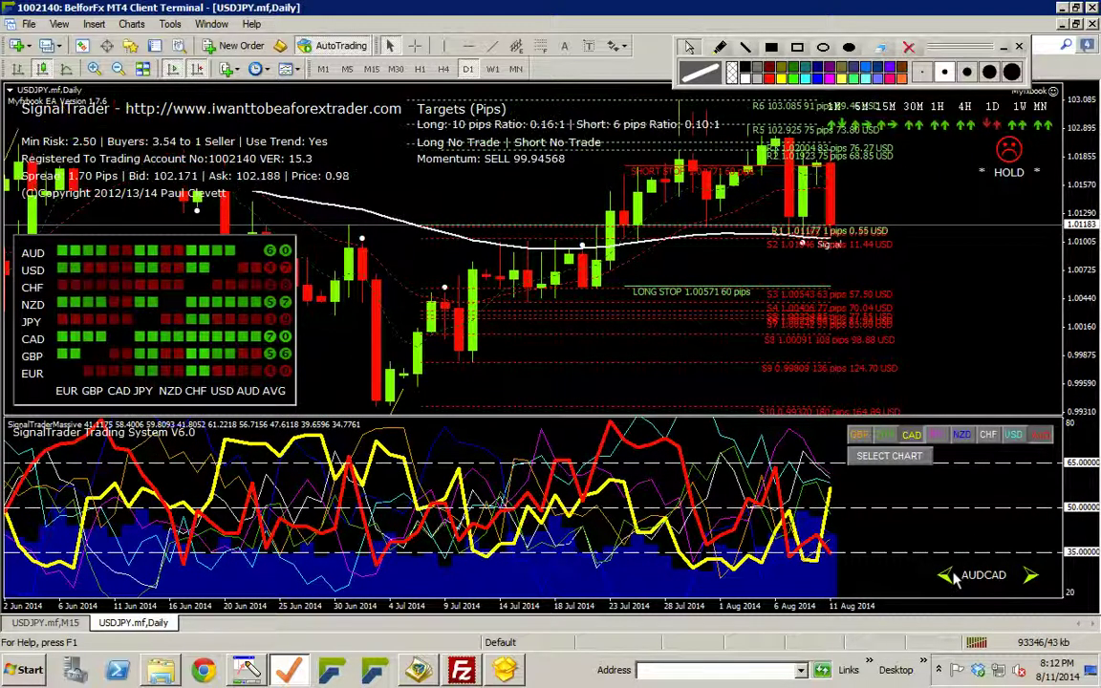
click(949, 577)
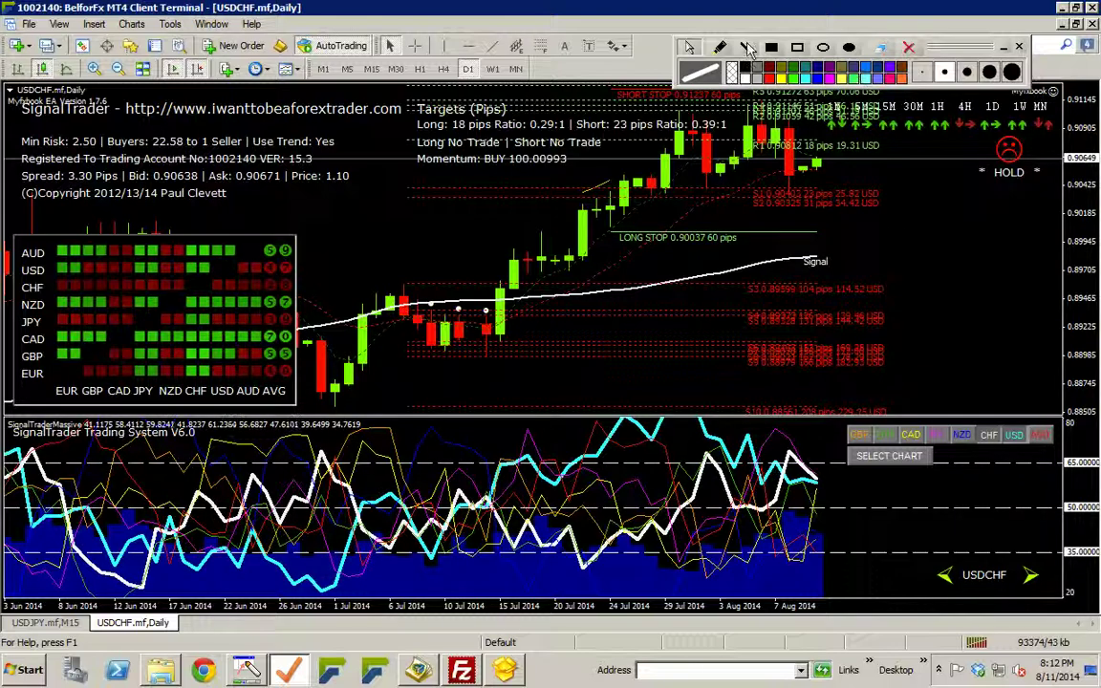
- Trace the USDCHF rise from mid-July and its August pullback freehand, check the pip distance above the Signal line, and clear the annotations
click(721, 48)
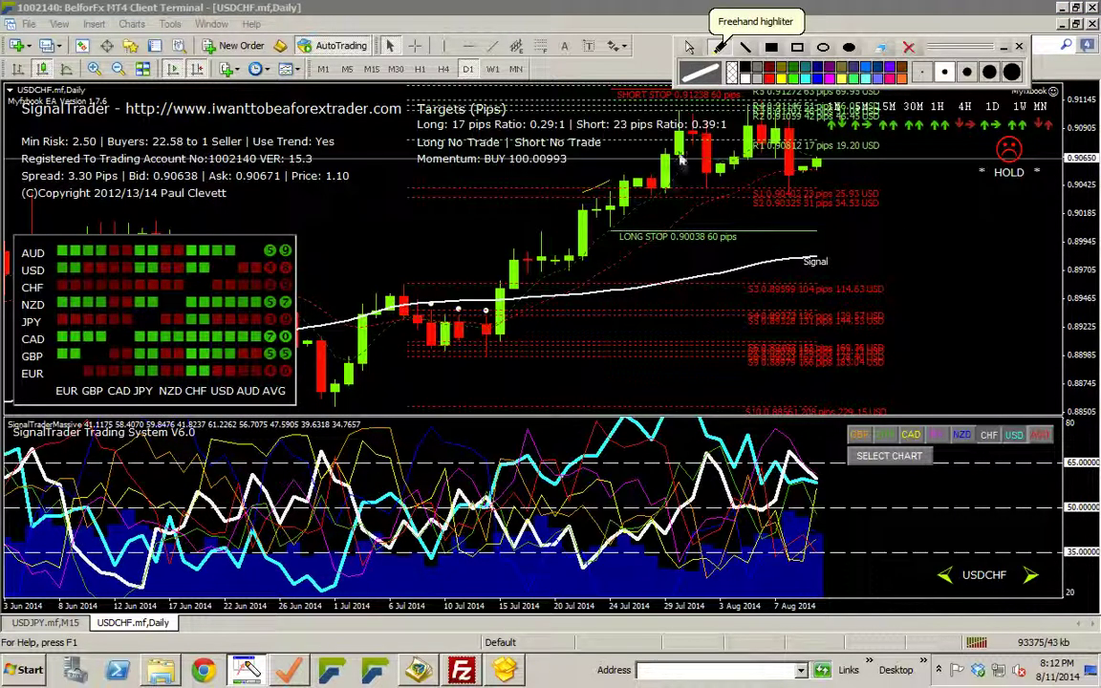
mouse_move(499, 286)
mouse_down()
mouse_move(583, 196)
mouse_move(721, 112)
mouse_move(826, 165)
mouse_up()
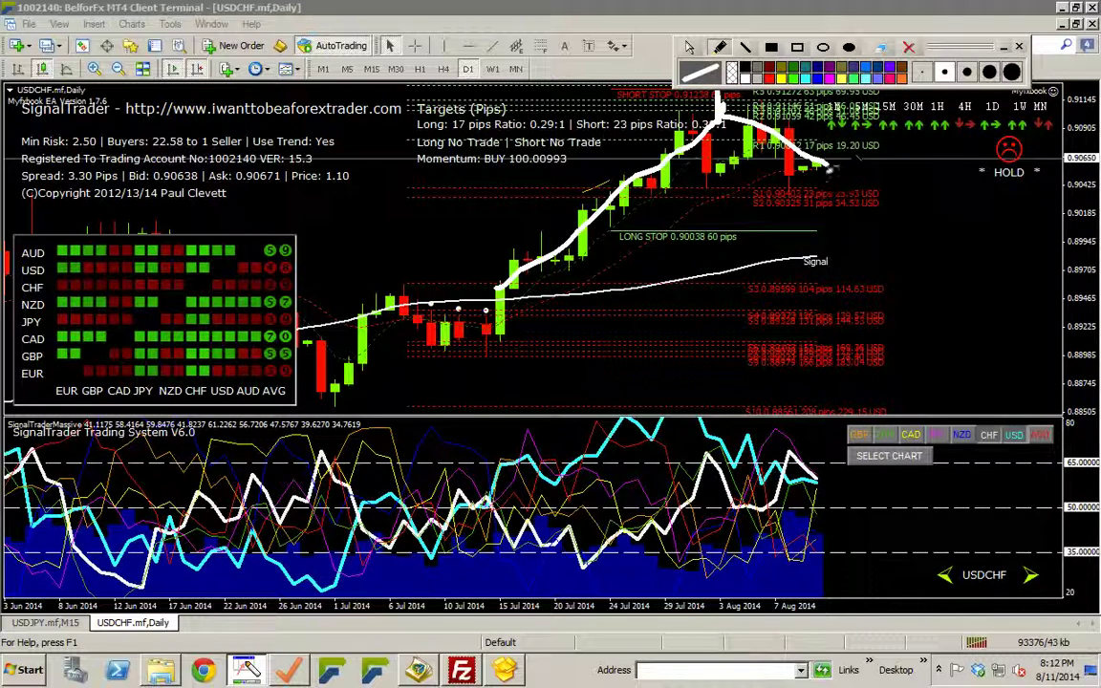
mouse_move(746, 128)
mouse_down()
mouse_move(790, 182)
mouse_move(770, 179)
mouse_move(791, 183)
mouse_move(842, 155)
mouse_move(858, 166)
mouse_up()
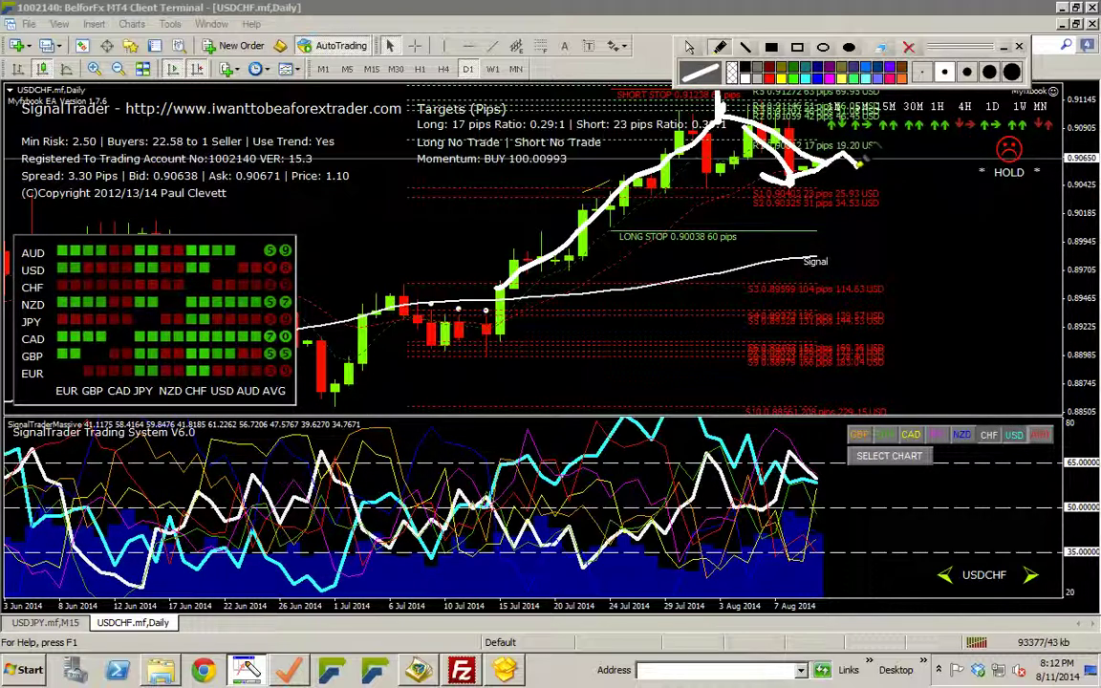
click(689, 47)
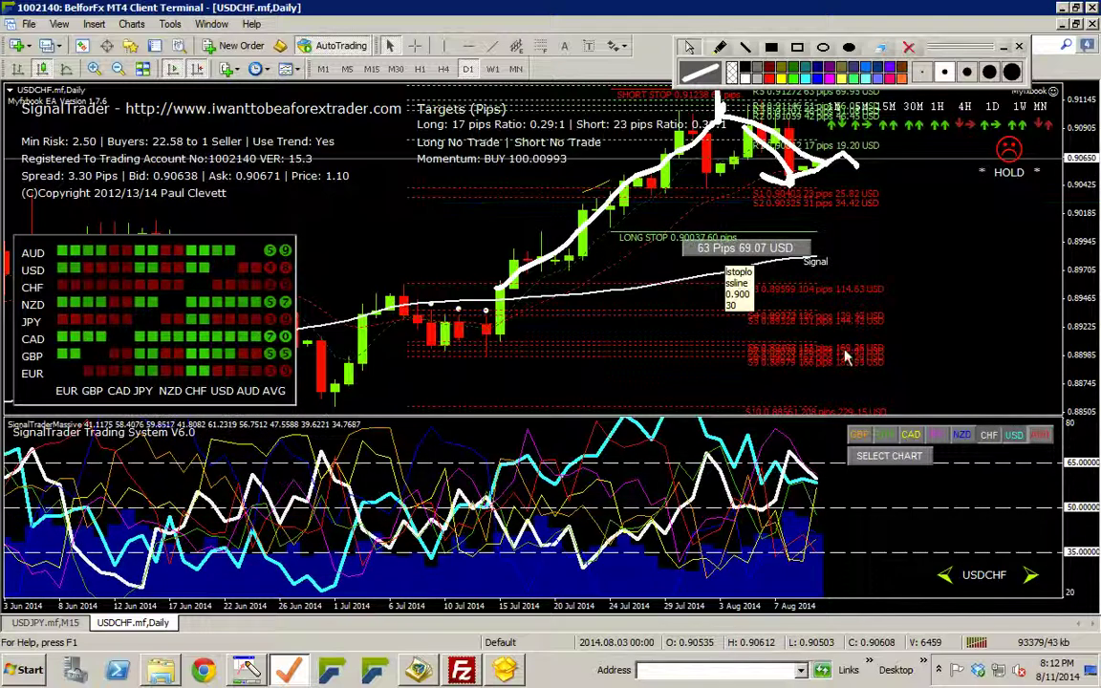
click(909, 48)
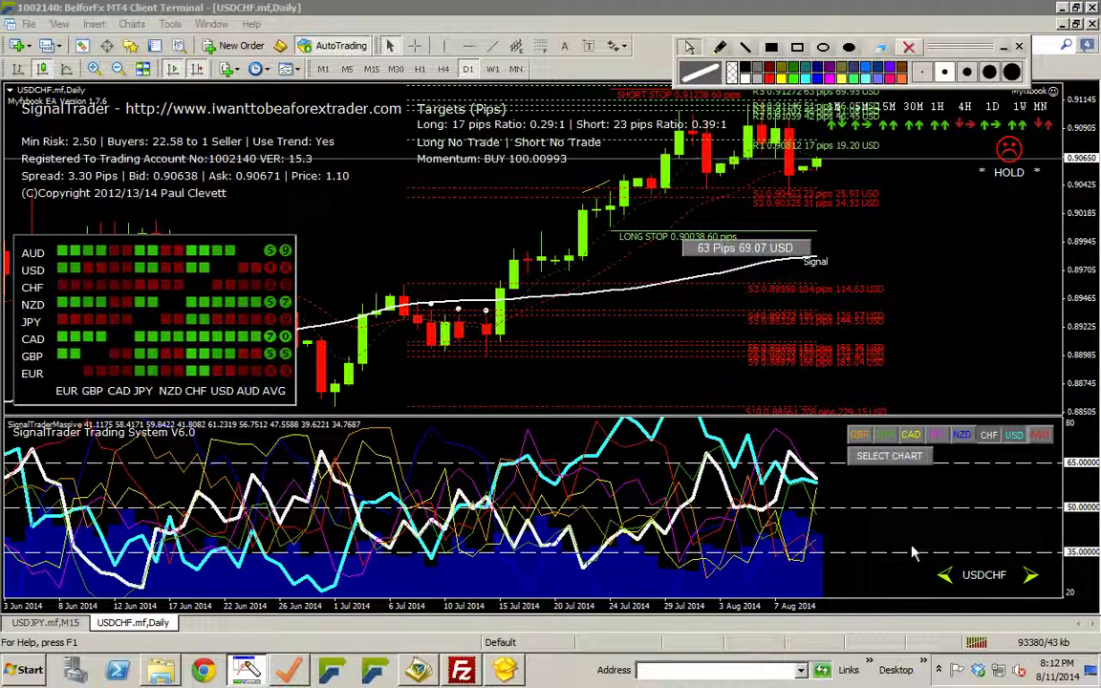
- Step forward through the currency pairs from USDCHF past AUDCAD to the AUDJPY daily chart
click(1024, 578)
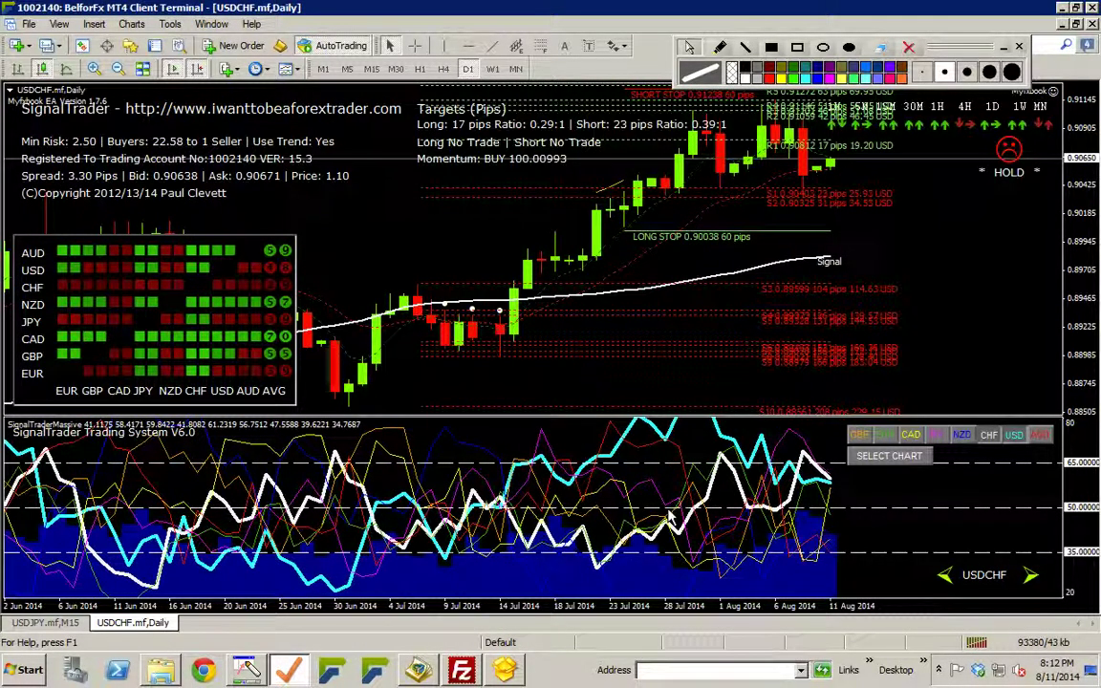
scroll(669, 516, down, 1)
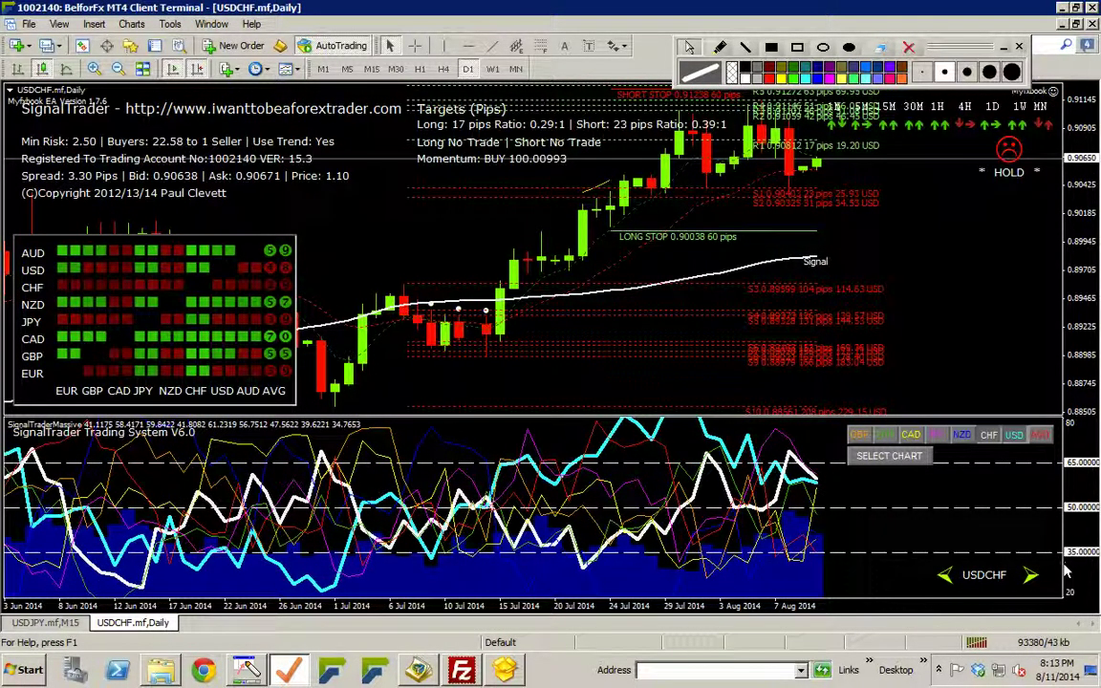
click(1030, 575)
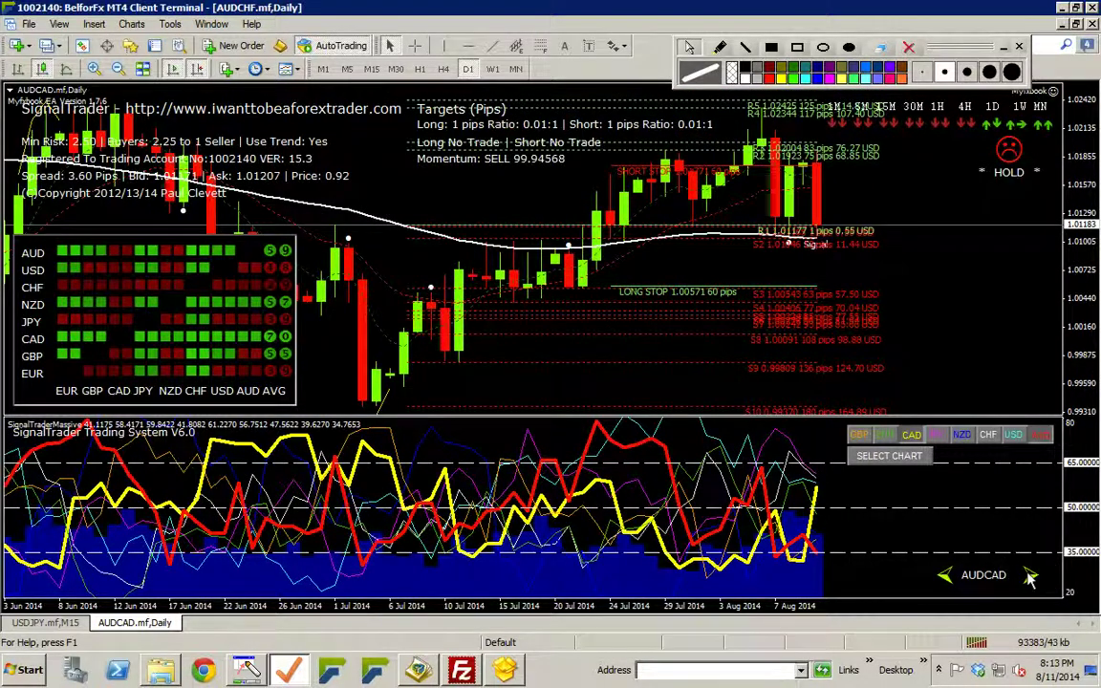
click(1030, 576)
click(1030, 576)
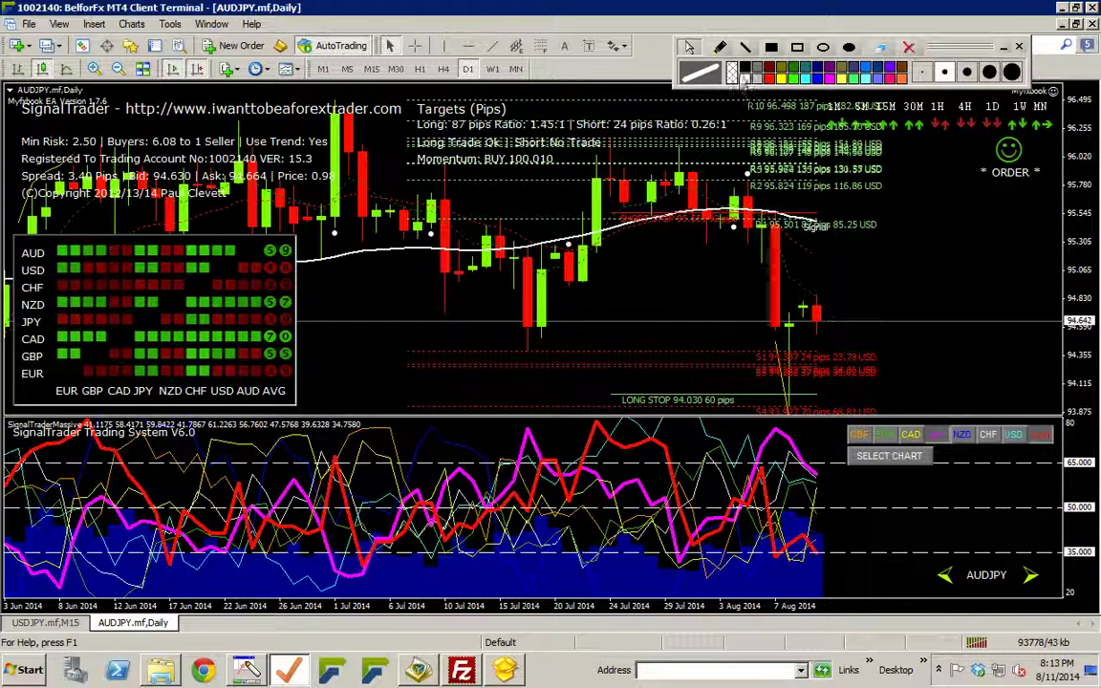
- Circle the early-August AUDJPY candle at the Signal line, mark the line and the drop below it, and clear the annotations
click(722, 47)
drag(737, 197, 756, 191)
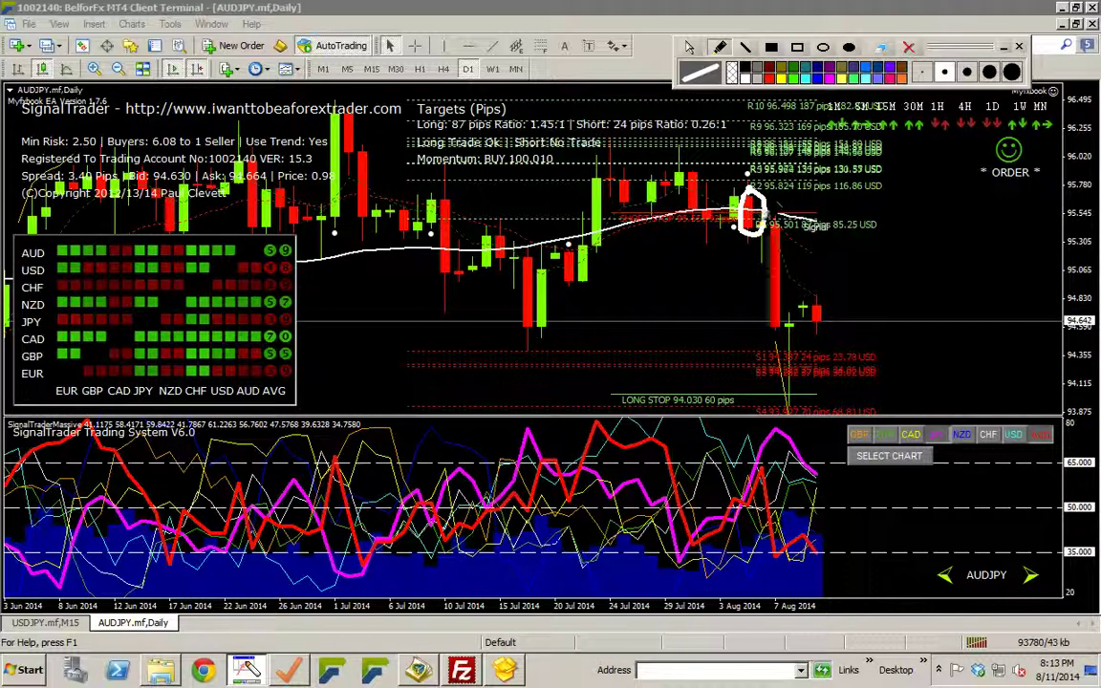
drag(726, 227, 808, 237)
mouse_move(739, 226)
mouse_down()
mouse_move(753, 211)
mouse_move(775, 226)
mouse_move(770, 349)
mouse_move(781, 347)
mouse_up()
click(905, 52)
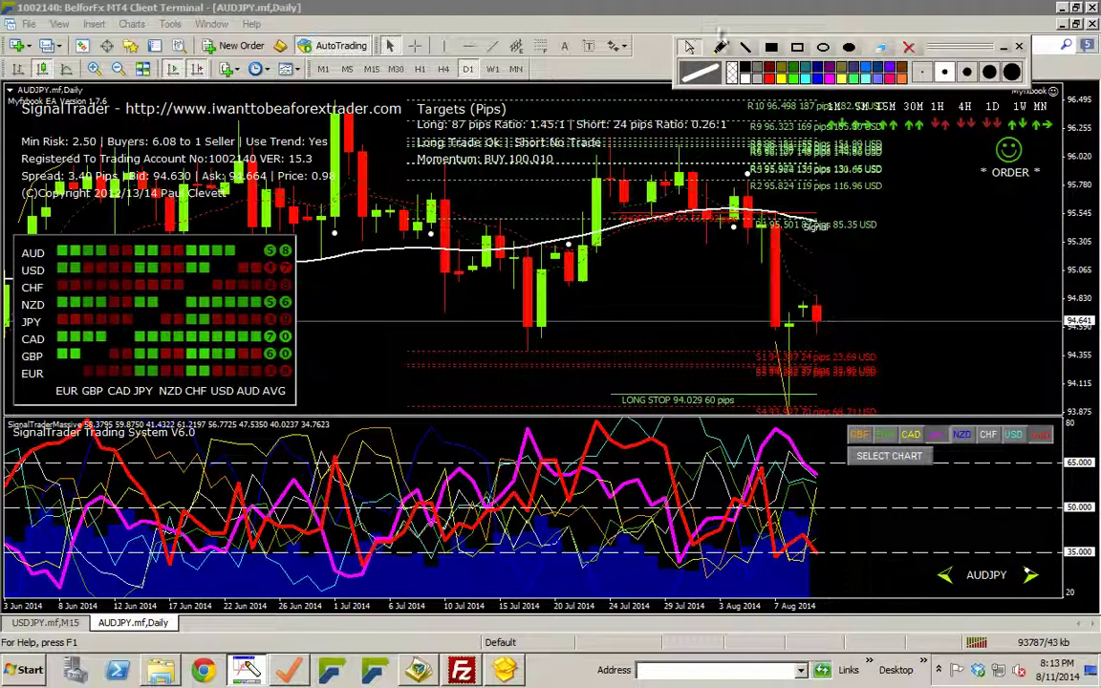
- Circle the currency strength matrix on the AUDJPY chart with the freehand highlighter
click(720, 48)
mouse_move(96, 251)
mouse_down()
mouse_move(144, 402)
mouse_move(268, 349)
mouse_up()
drag(128, 221, 60, 256)
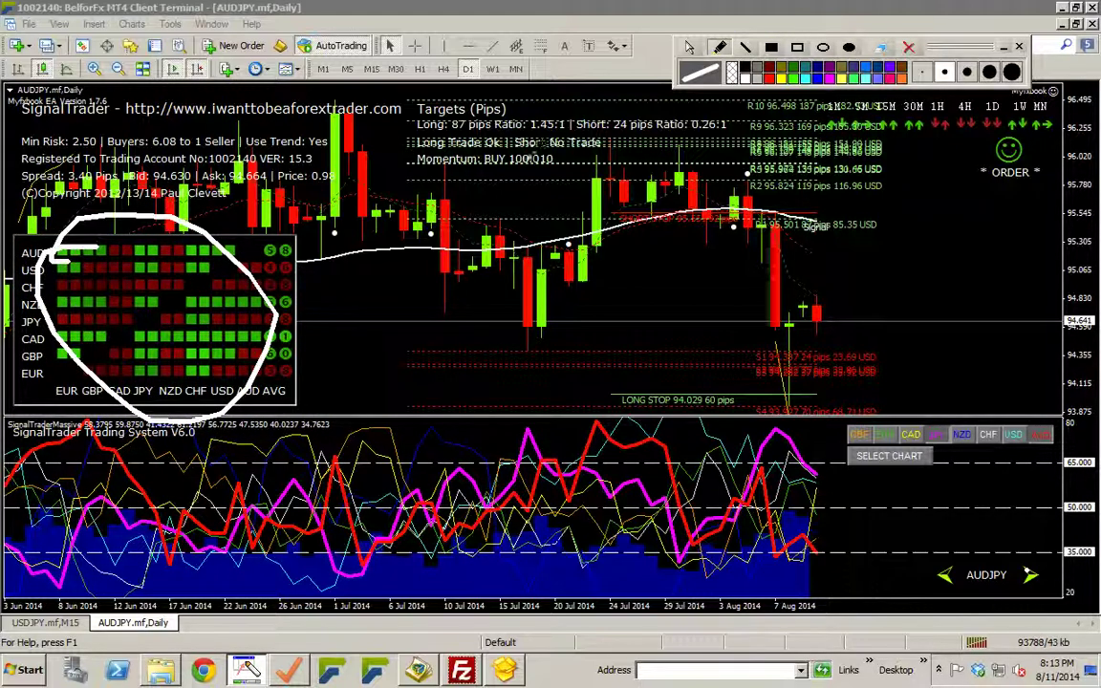
- Clear the annotations on the AUDJPY chart and step forward past AUDNZD to the AUDUSD daily chart
click(908, 48)
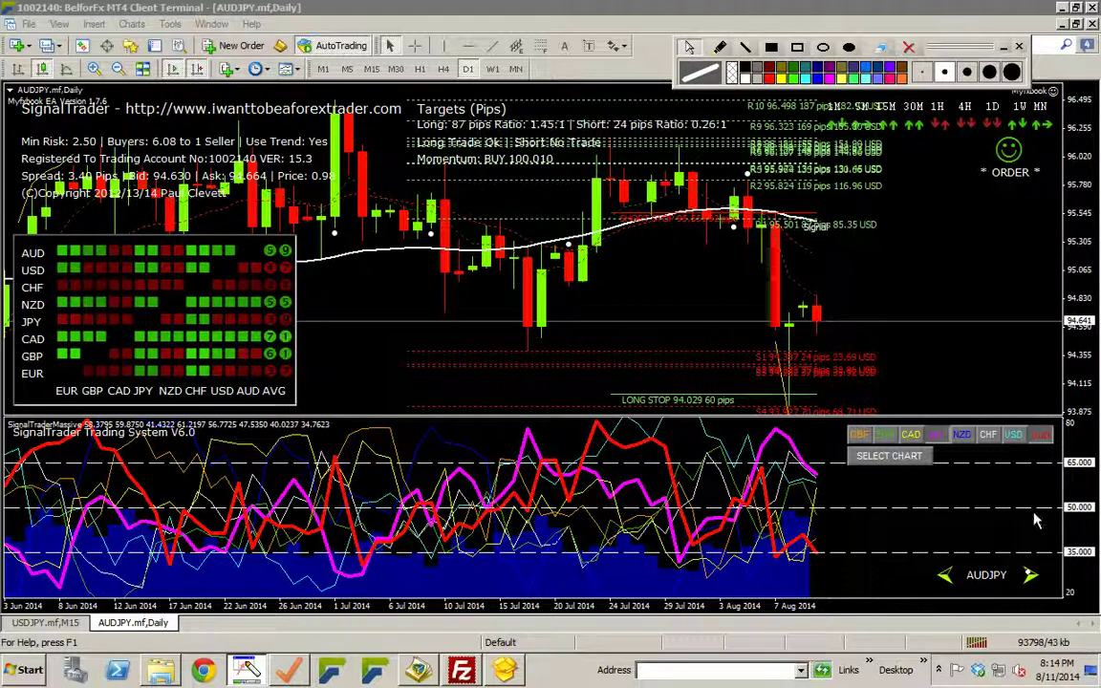
click(1033, 577)
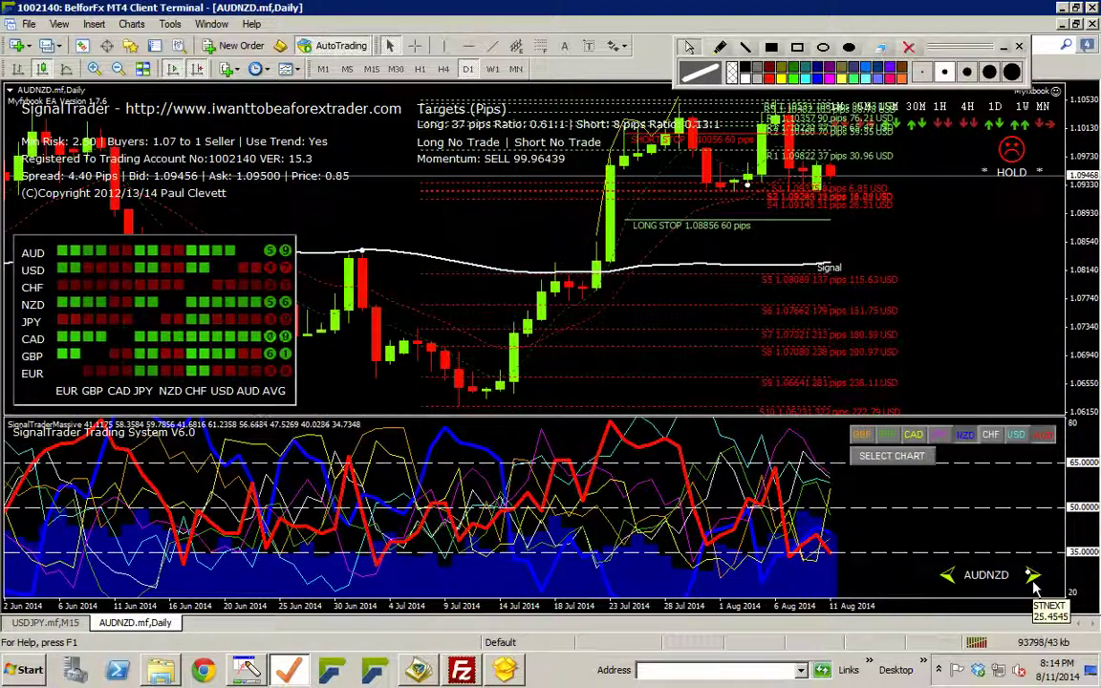
click(1032, 576)
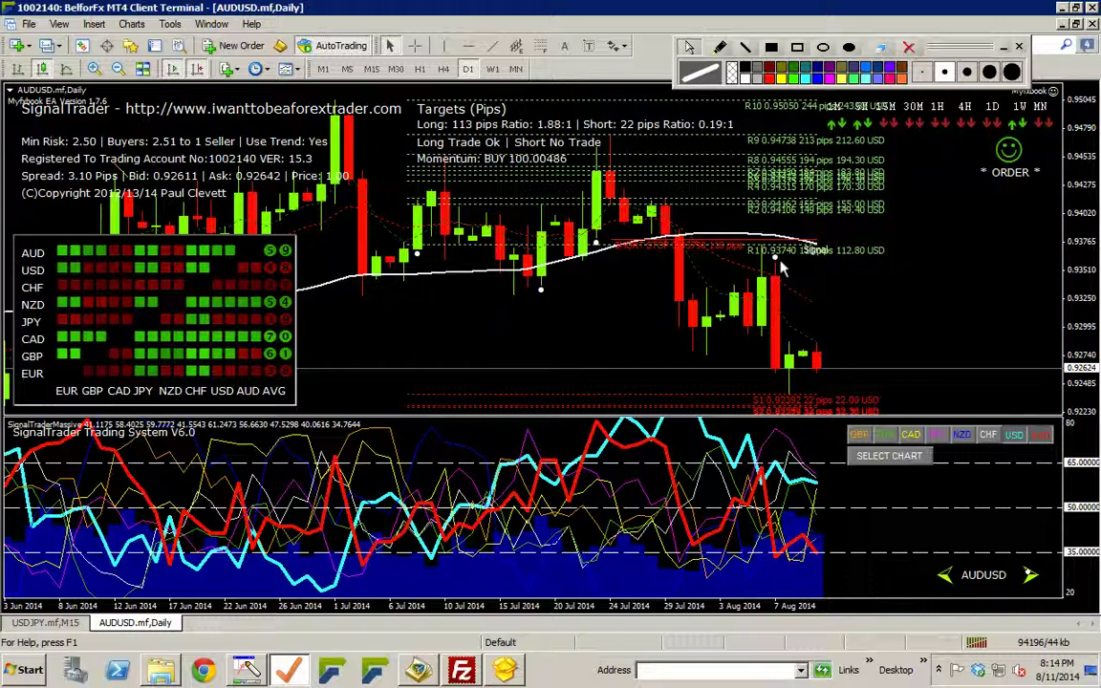
- Circle the early-August AUDUSD candle near the Signal line, draw a bar and downward arrow along the fall below it, and clear the annotations
click(720, 46)
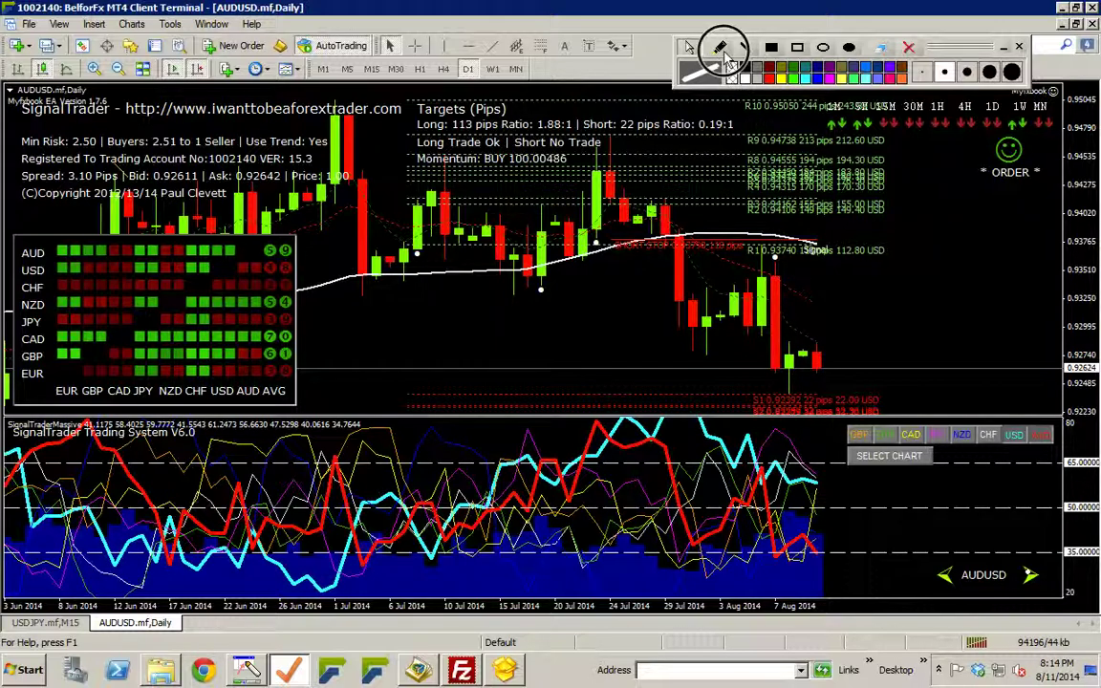
mouse_move(755, 260)
mouse_down()
mouse_move(782, 247)
mouse_move(770, 291)
mouse_move(796, 254)
mouse_up()
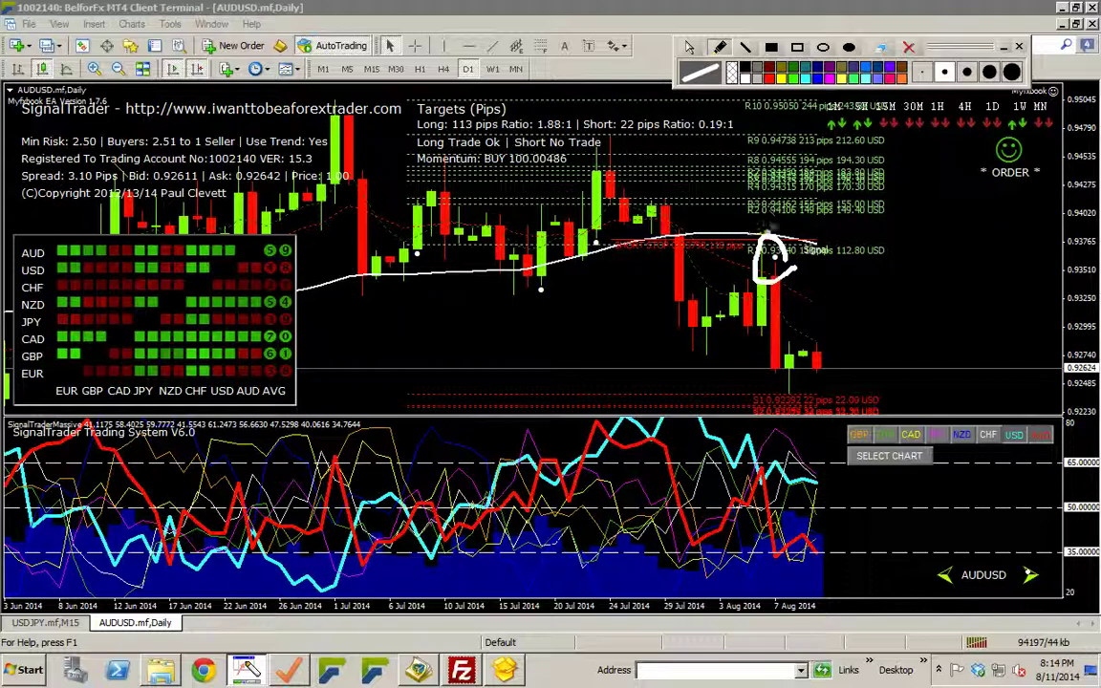
mouse_move(782, 297)
mouse_down()
mouse_move(767, 297)
mouse_move(781, 299)
mouse_up()
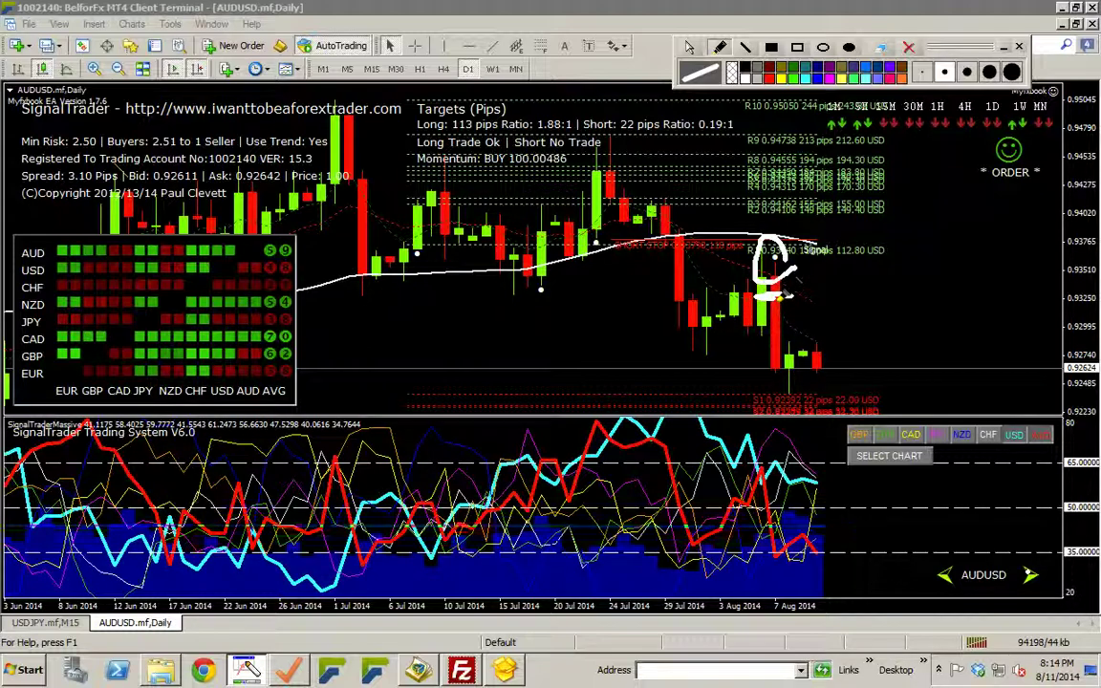
mouse_move(776, 296)
mouse_down()
mouse_move(771, 383)
mouse_move(783, 380)
mouse_up()
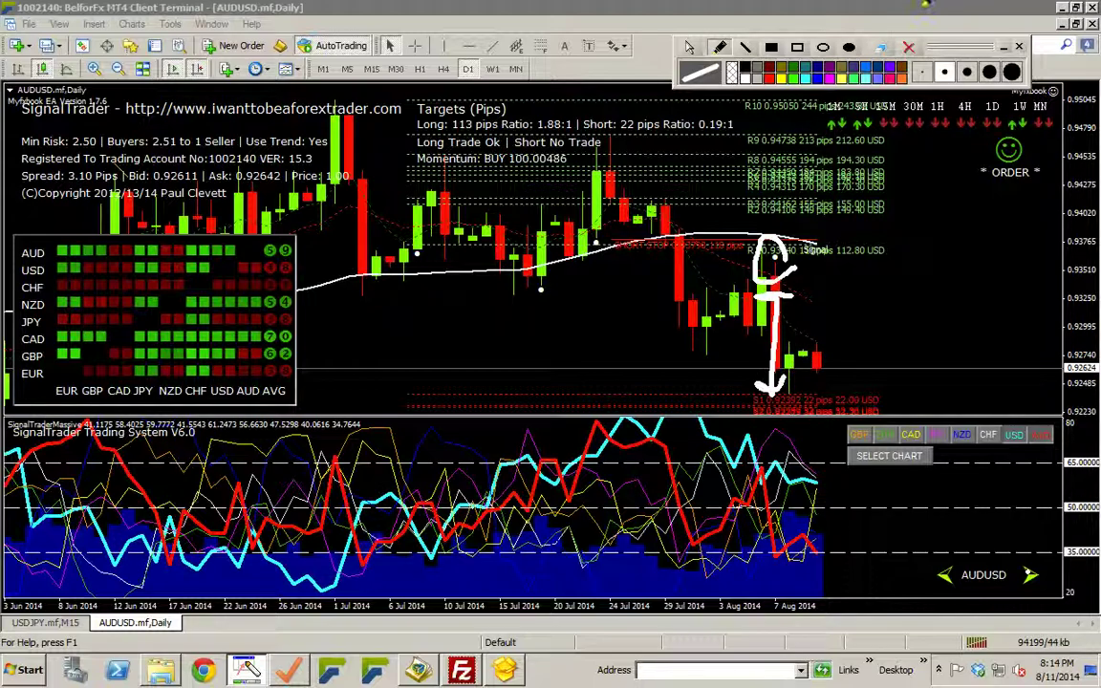
click(909, 46)
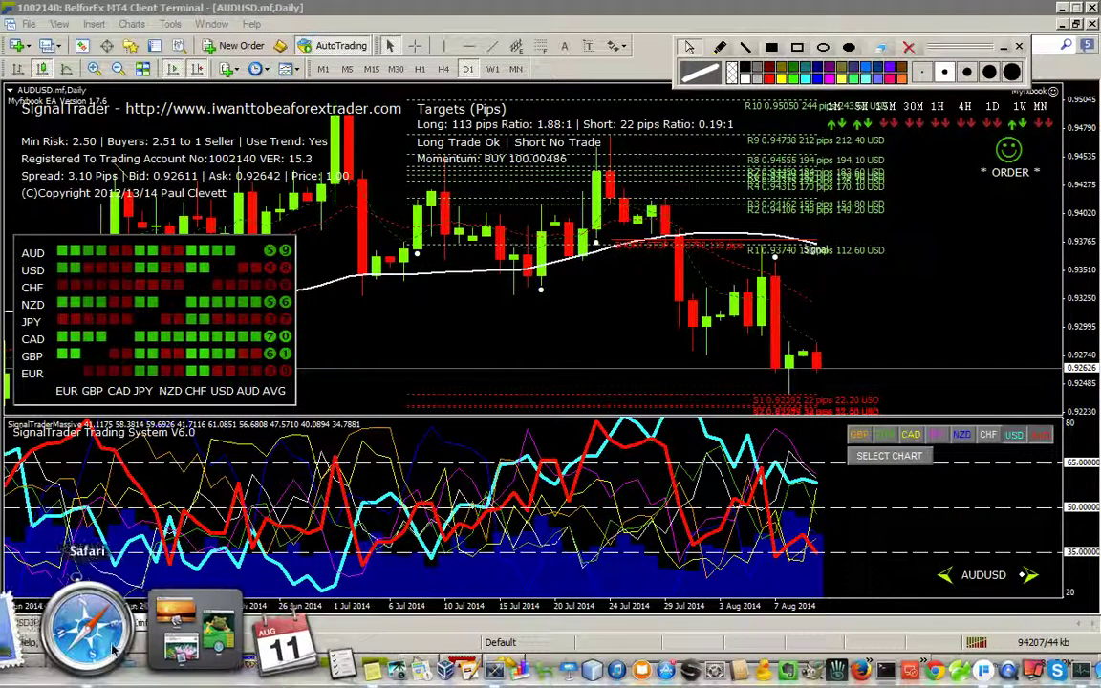
- Switch to Safari, close the enlarged GBPCHF image and look through the August posts on the DailyForexTrader blog
click(113, 650)
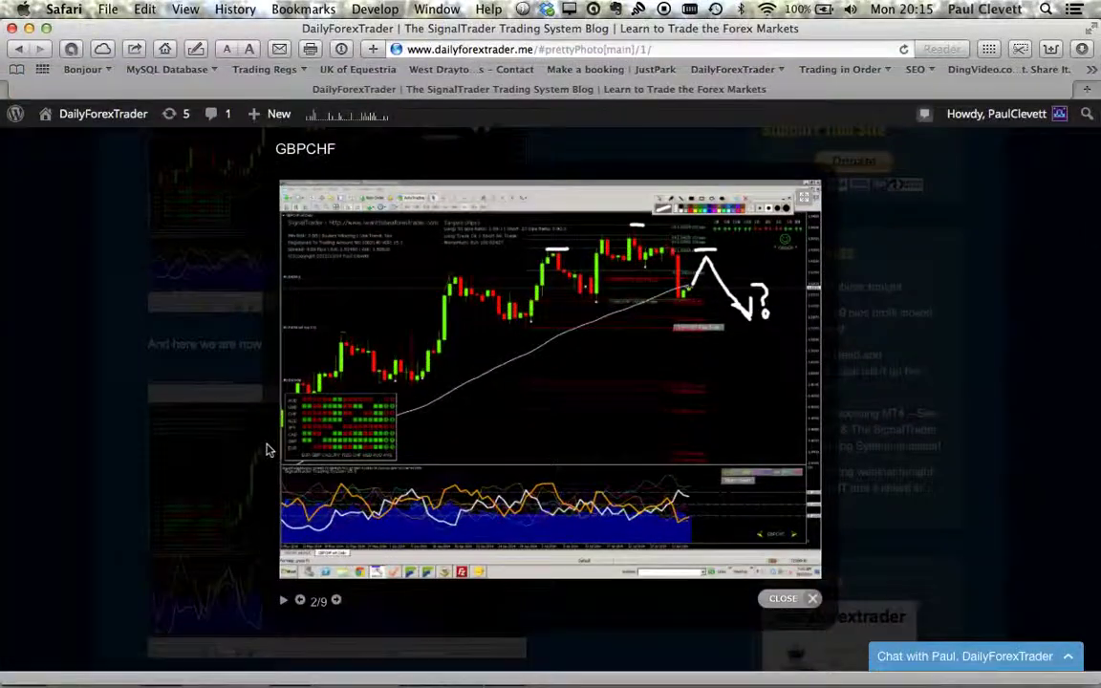
click(848, 175)
scroll(703, 314, up, 6)
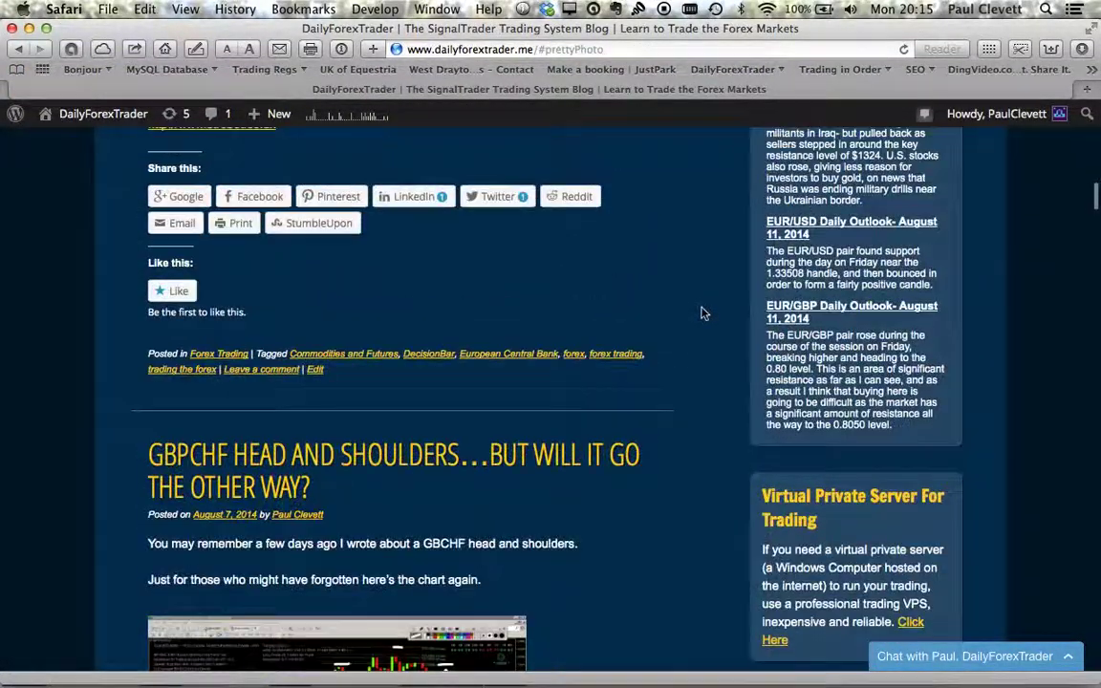
scroll(703, 313, down, 1)
scroll(703, 314, down, 9)
scroll(703, 314, down, 6)
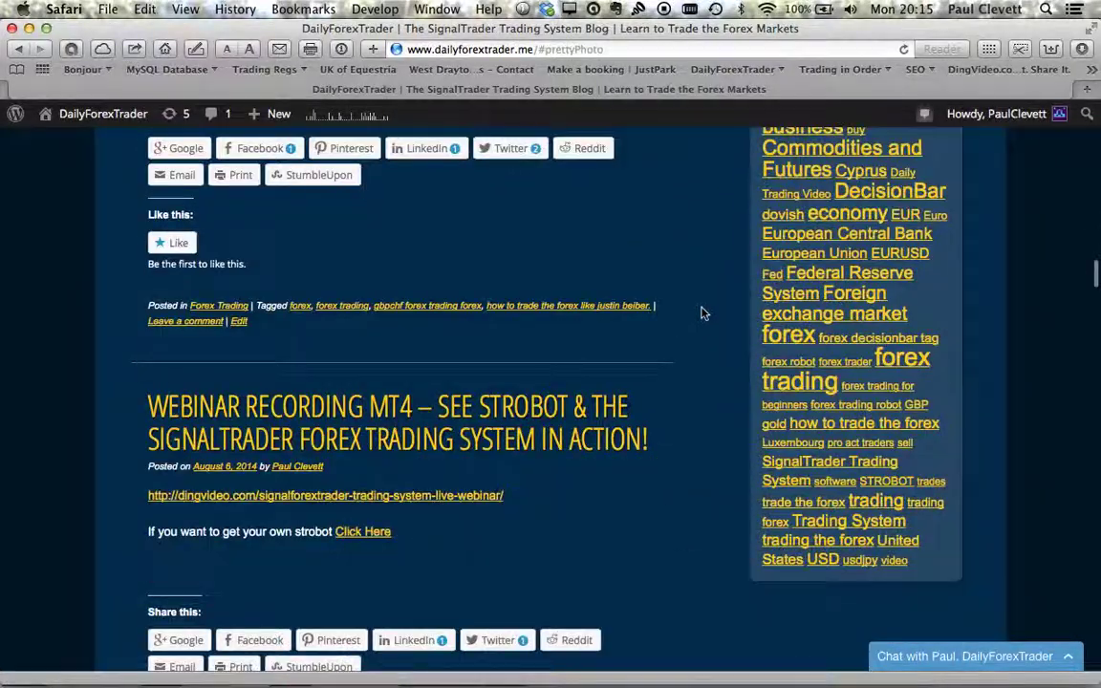
scroll(703, 313, up, 7)
scroll(703, 313, up, 2)
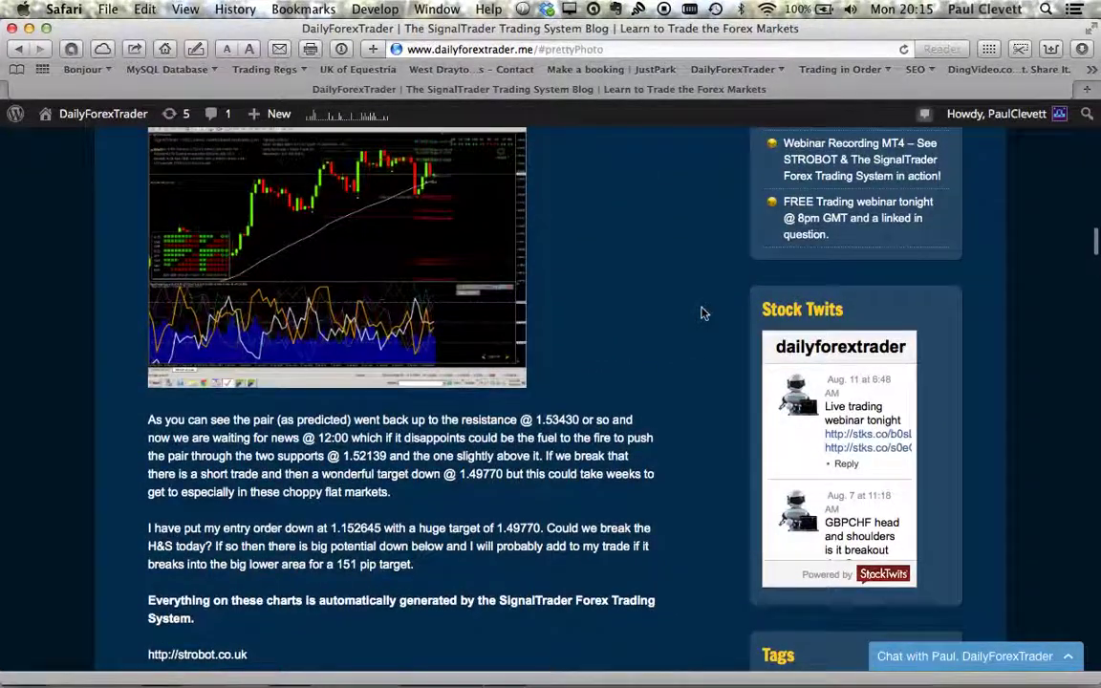
- Examine the August 4 free trading webinar post, including its GBPCHF chart and robot trade list, and check today's date
scroll(702, 314, down, 5)
scroll(703, 314, down, 10)
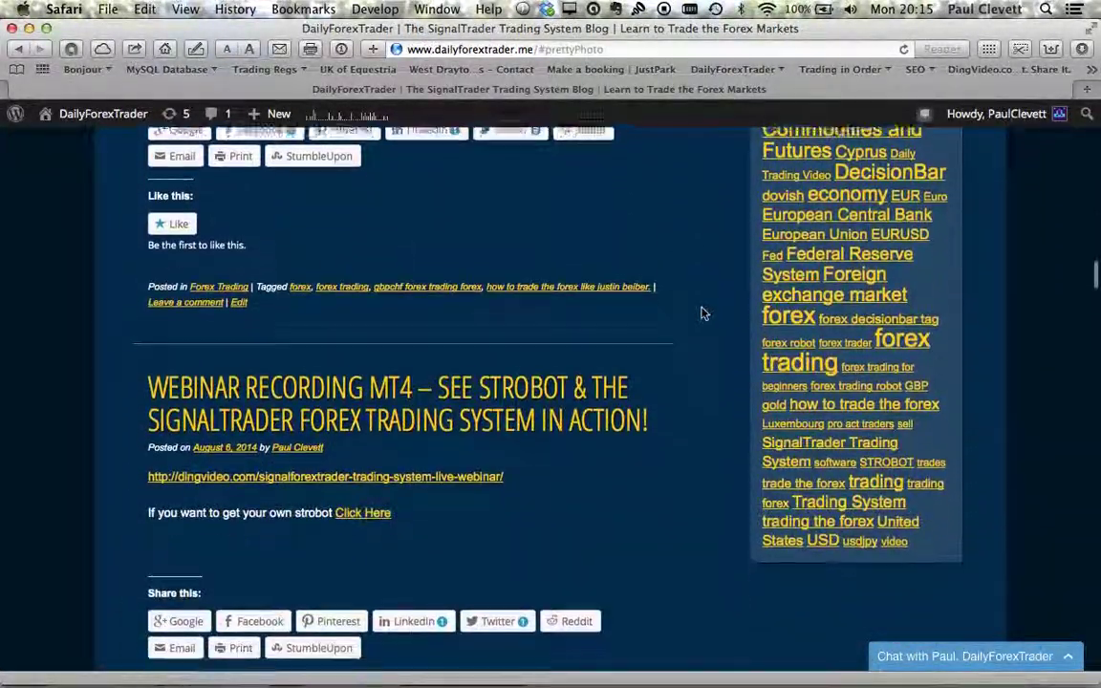
scroll(702, 313, down, 2)
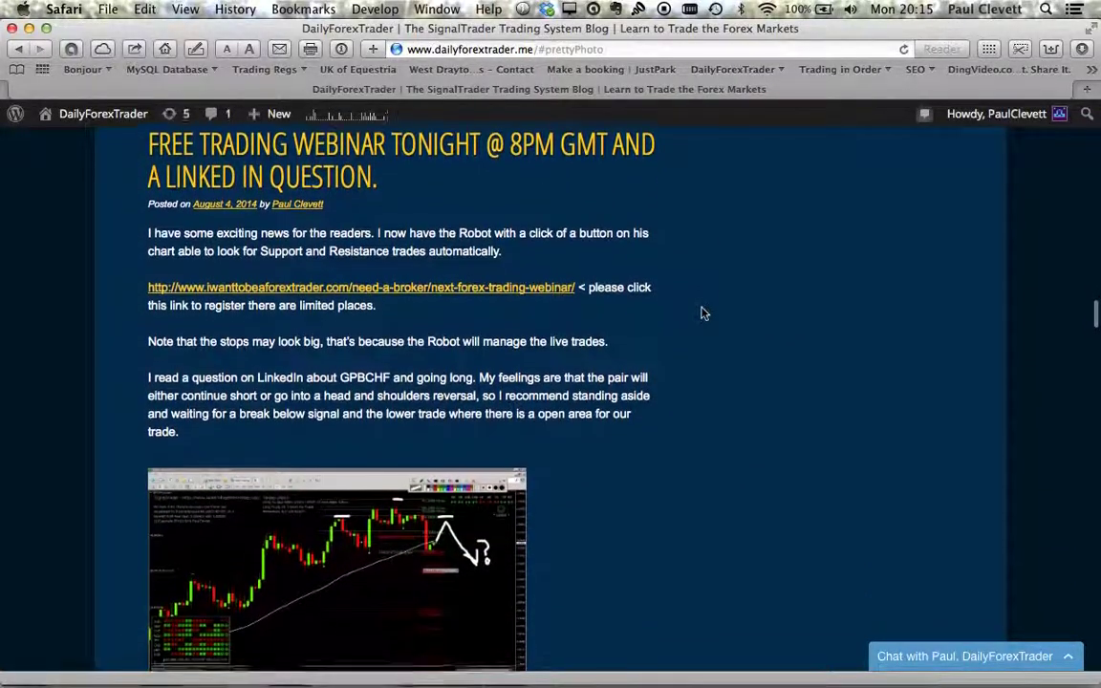
scroll(703, 313, down, 4)
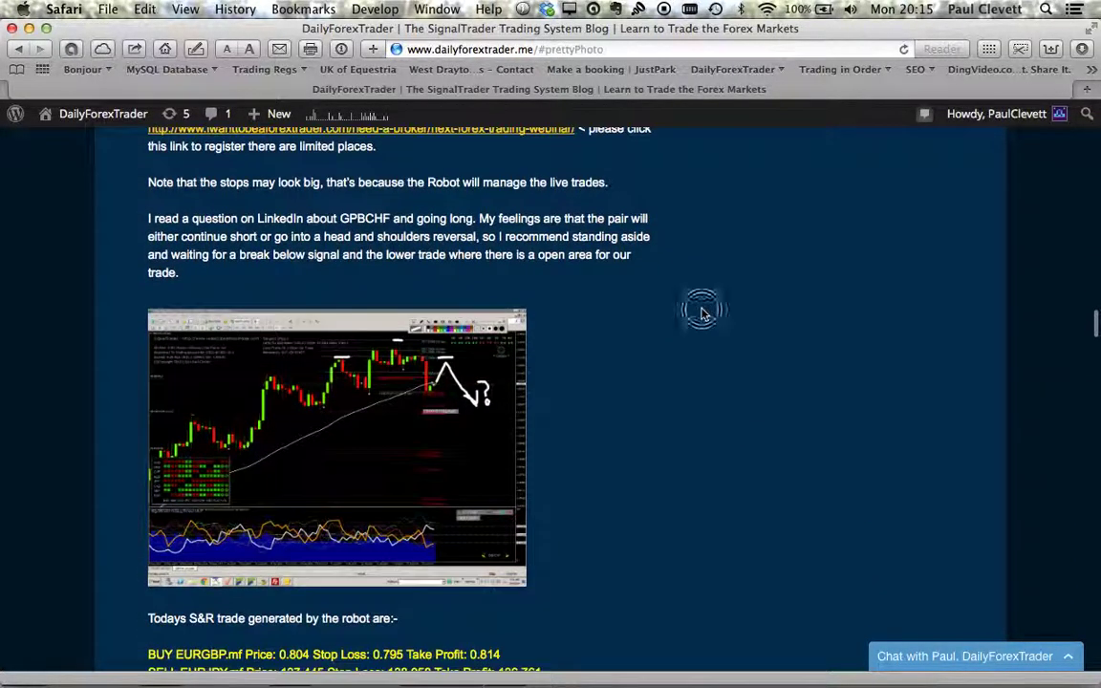
scroll(387, 383, up, 5)
scroll(387, 382, up, 1)
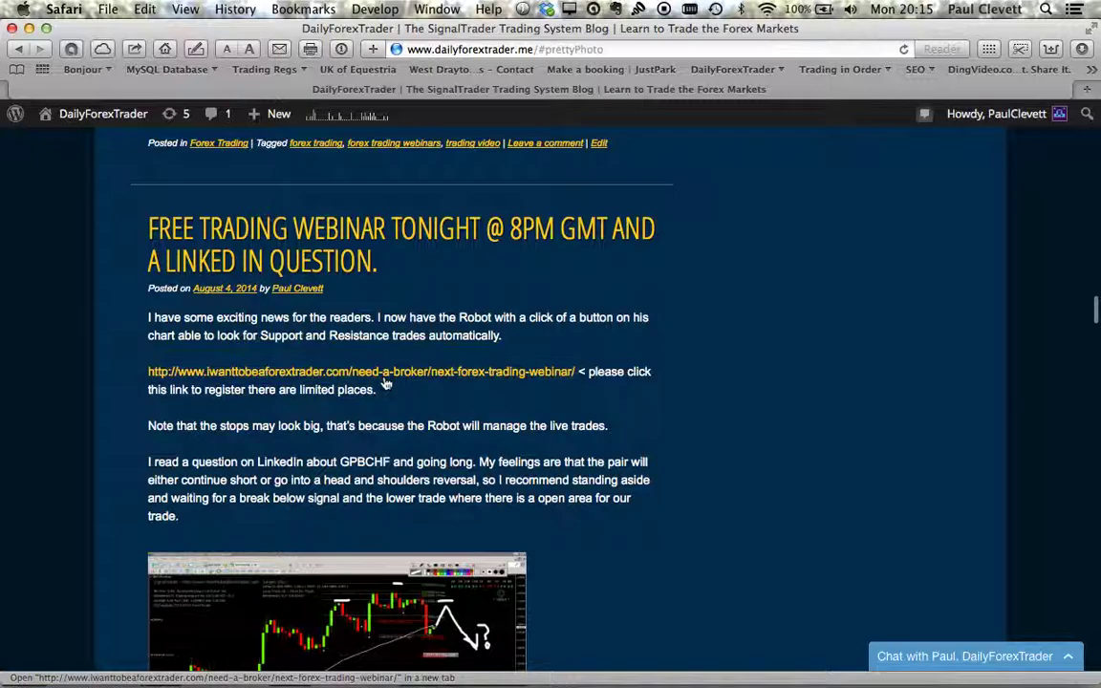
click(906, 10)
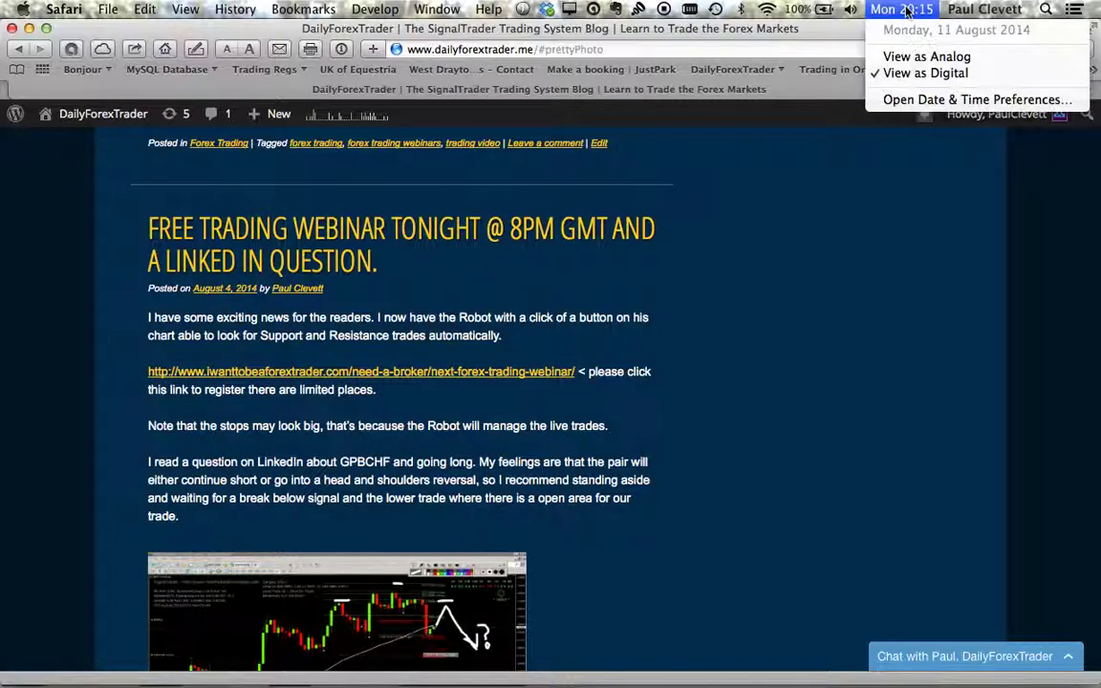
click(906, 9)
scroll(729, 421, down, 10)
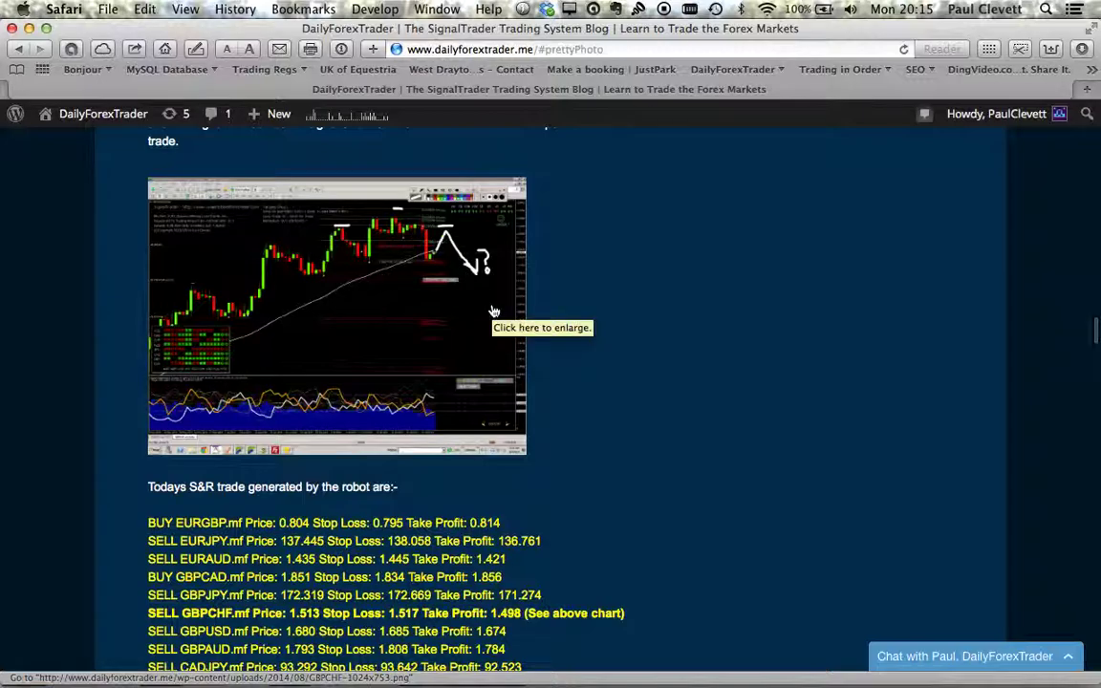
- Return to the GBPCHF head and shoulders post, enlarge its second chart screenshot for inspection, and close it
scroll(495, 311, up, 15)
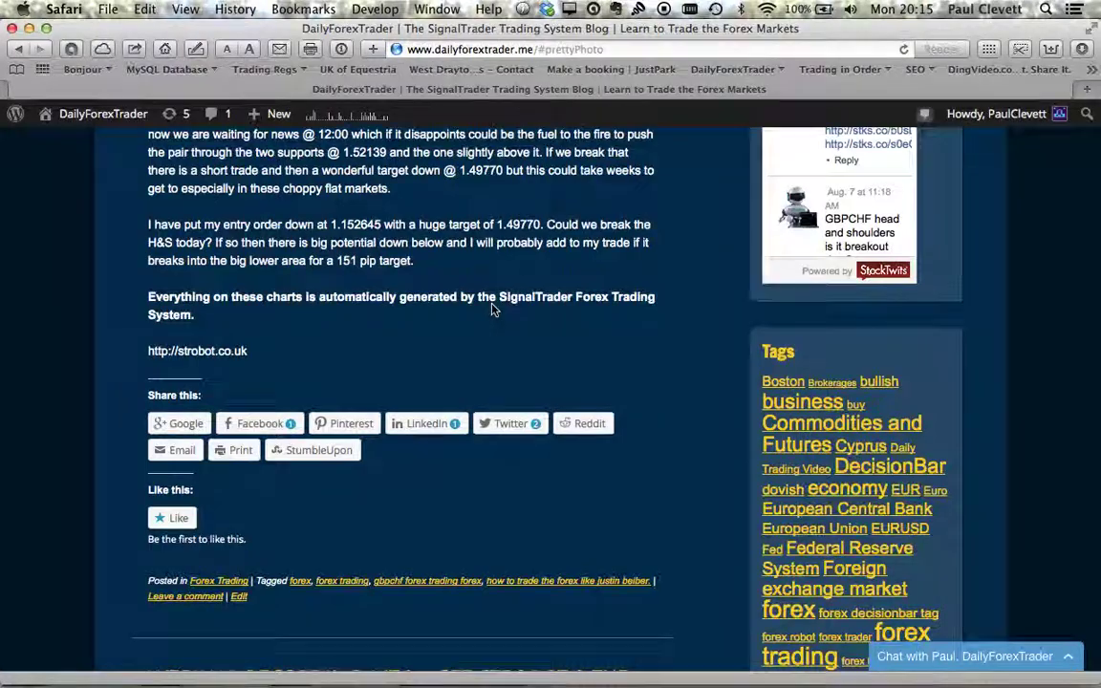
scroll(494, 307, up, 8)
click(491, 303)
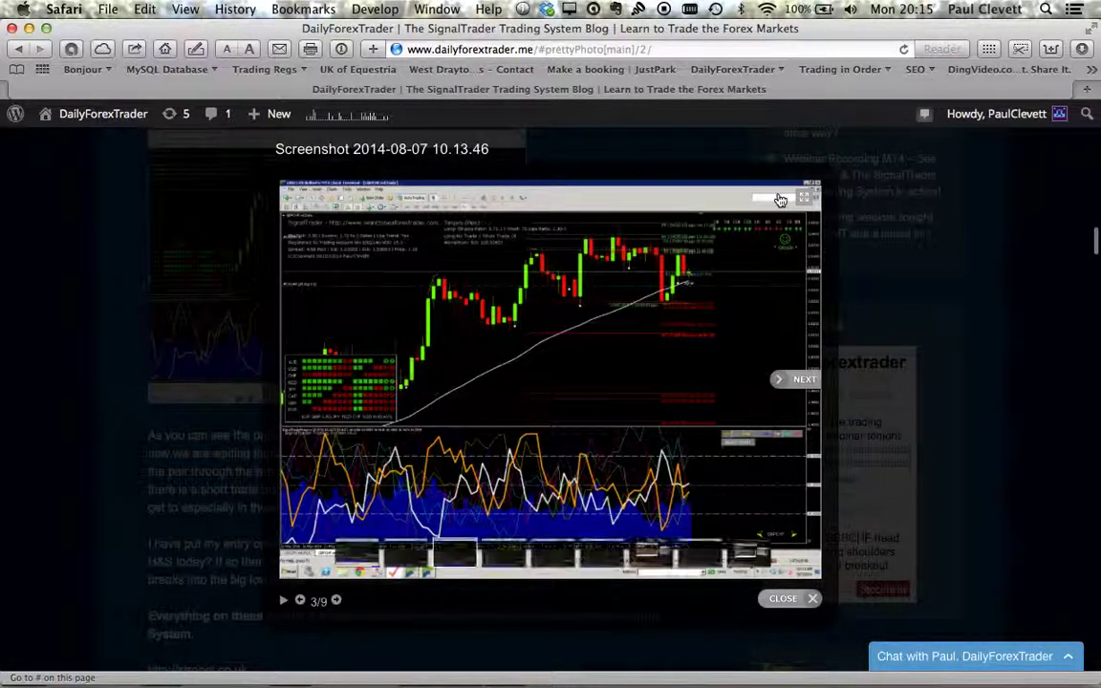
key(Escape)
scroll(780, 199, up, 15)
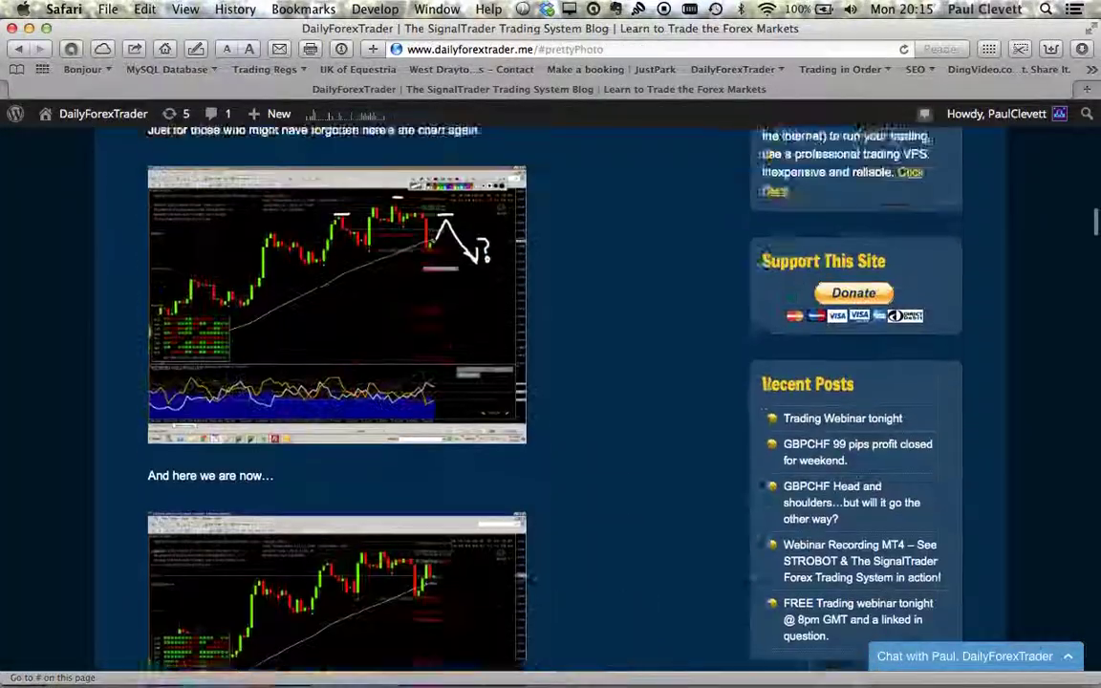
scroll(837, 682, down, 5)
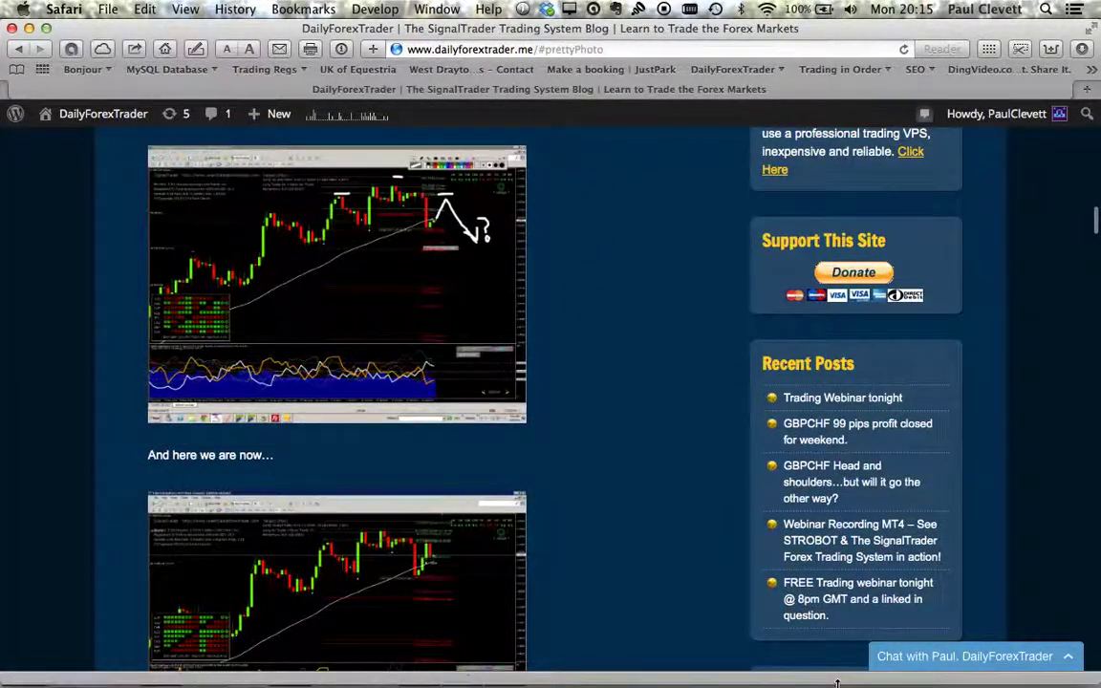
- Switch back to the MT4 terminal, open the USDJPY M15 STROBOT chart and show the list of pending orders
mouse_move(826, 680)
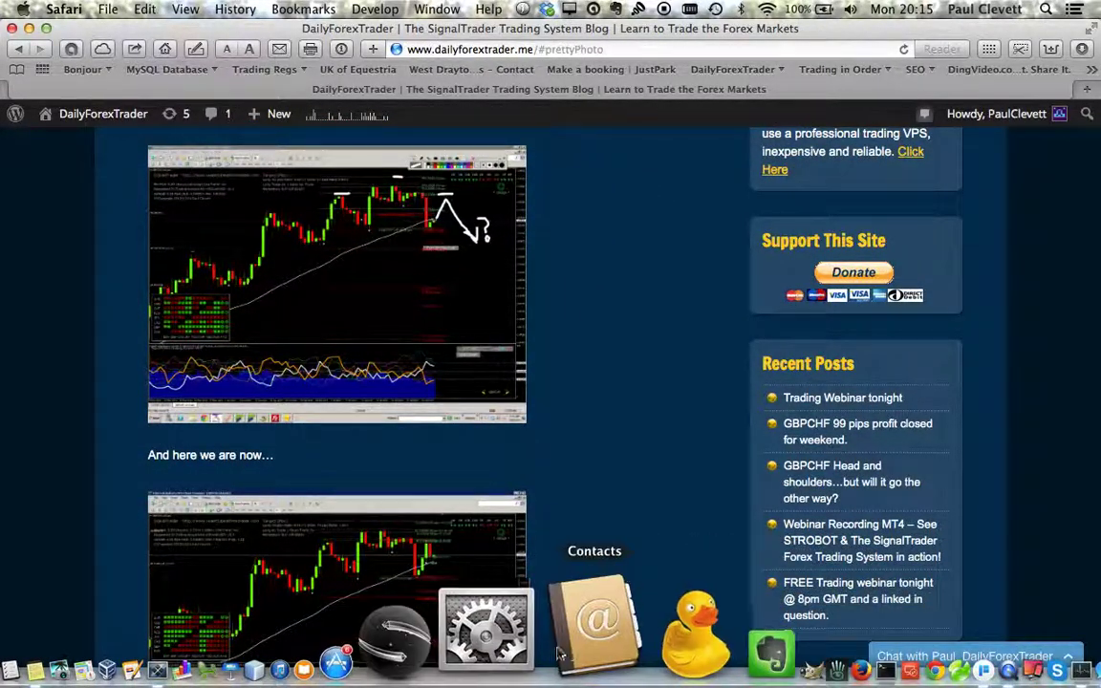
click(310, 631)
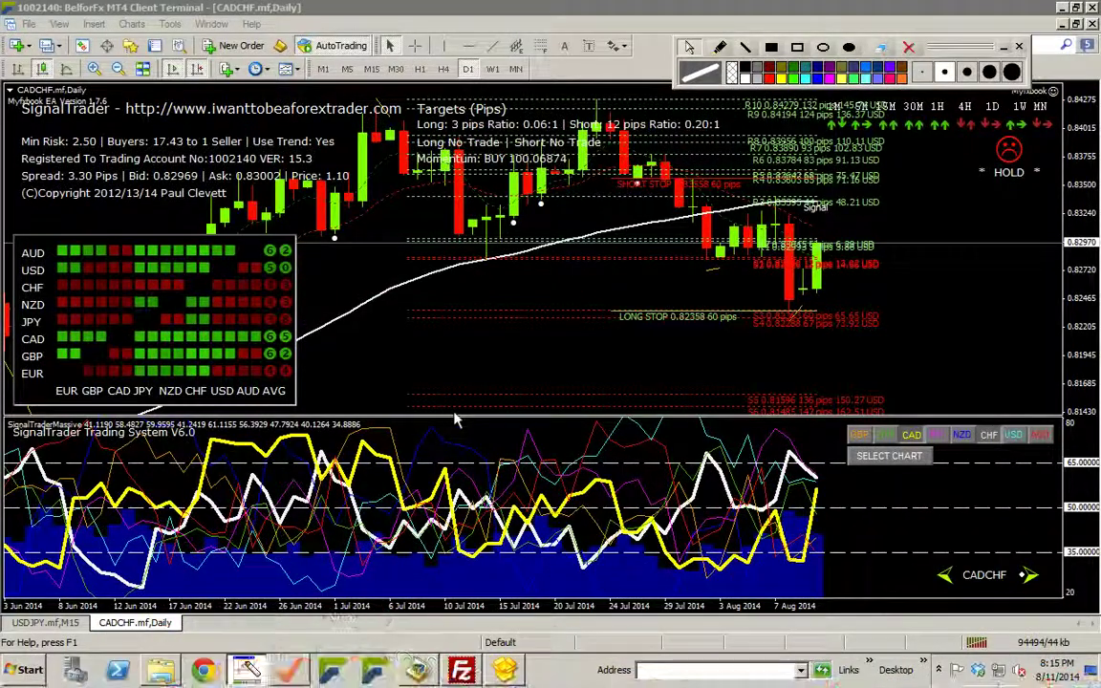
click(43, 622)
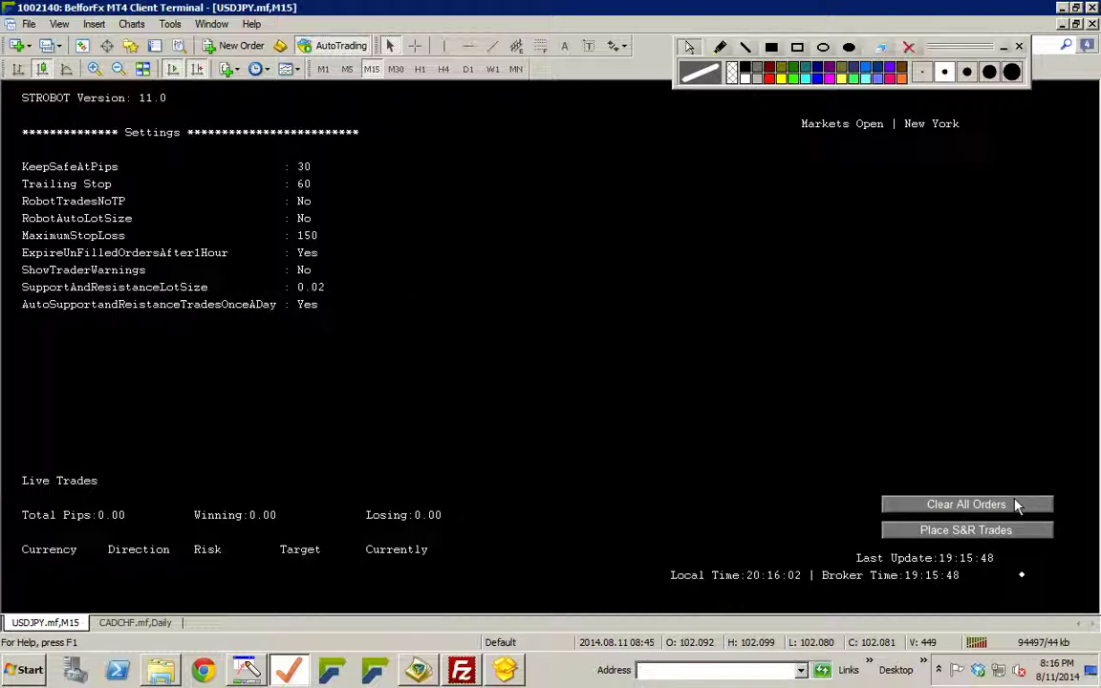
click(153, 45)
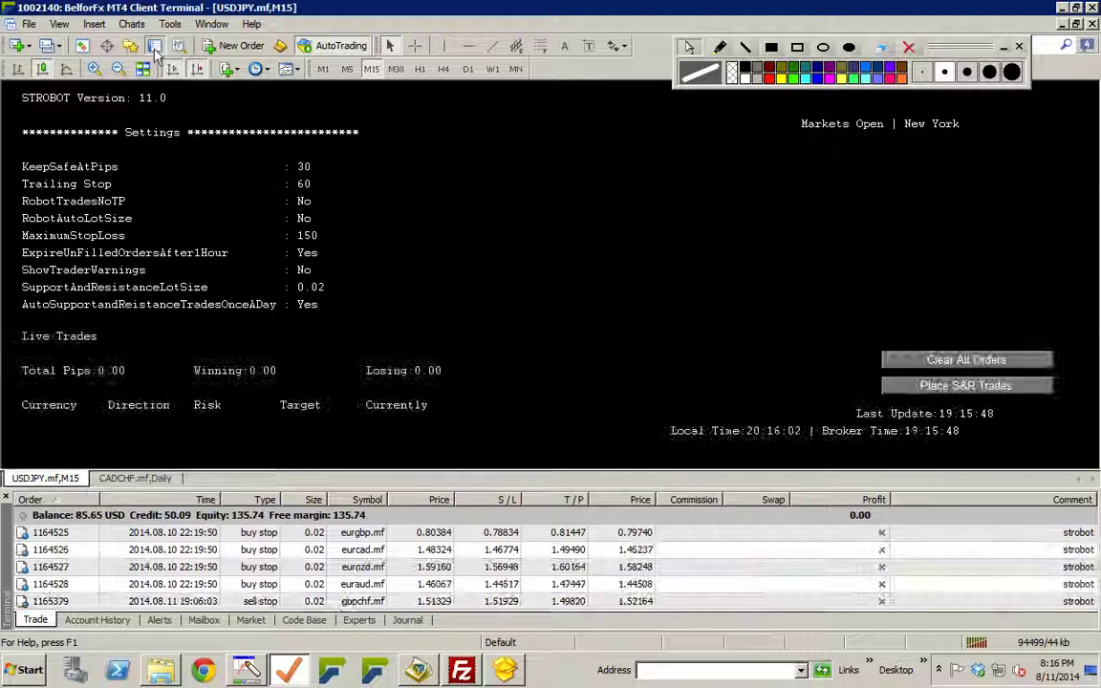
- Clear all pending orders through STROBOT, place new support and resistance trades, and hide the order list
click(898, 361)
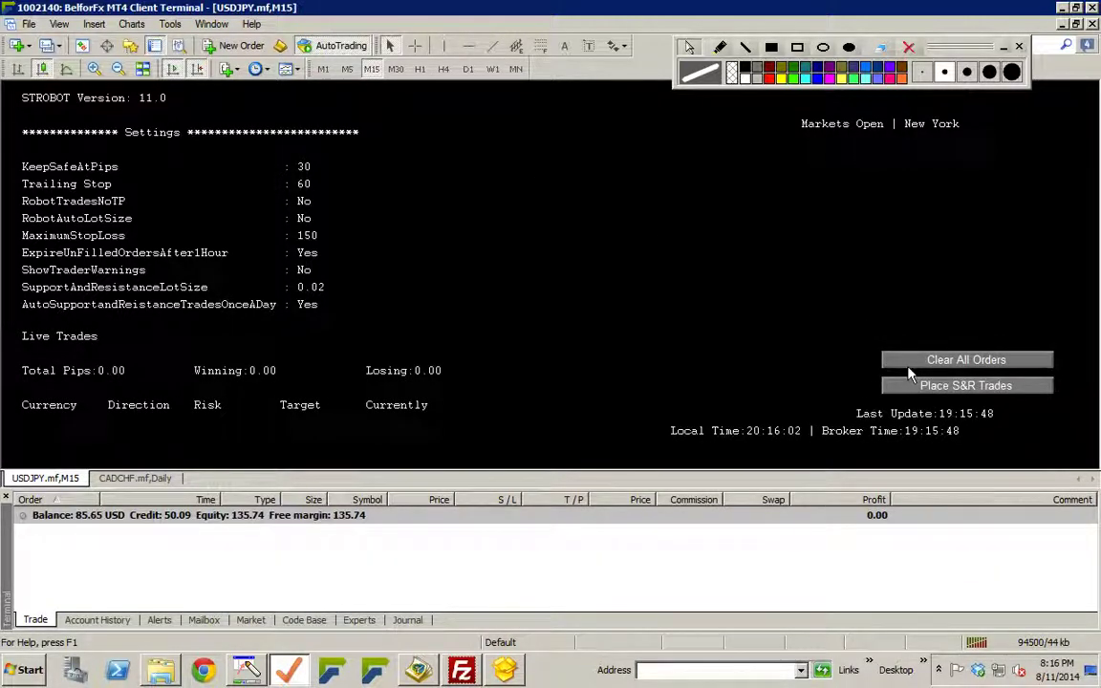
click(922, 386)
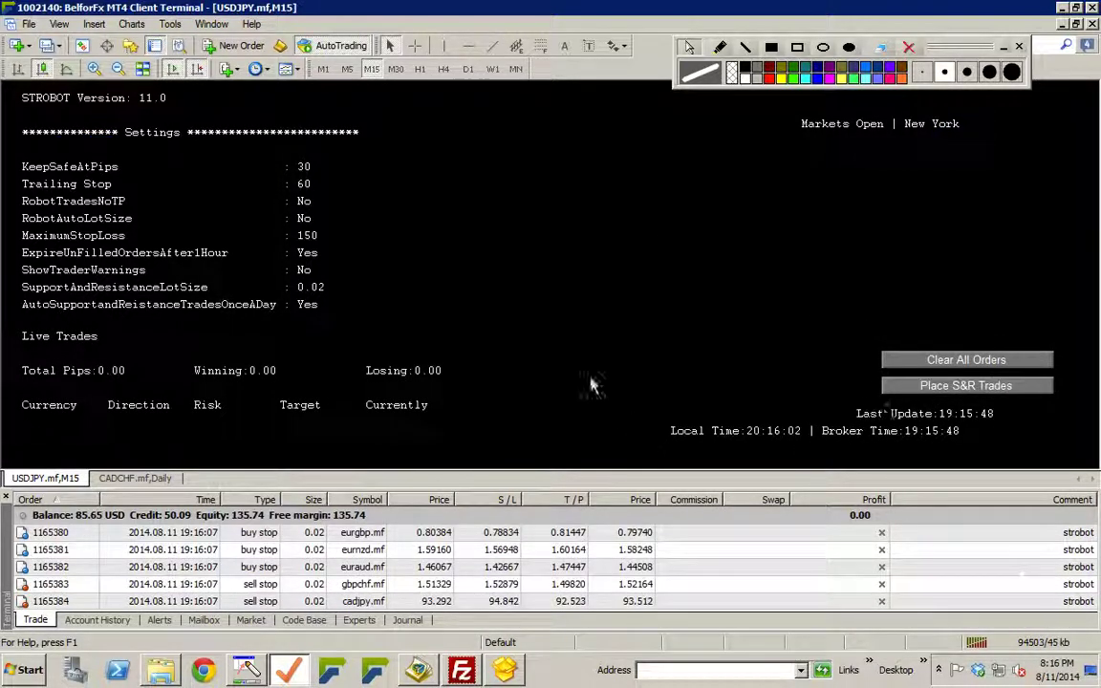
click(154, 47)
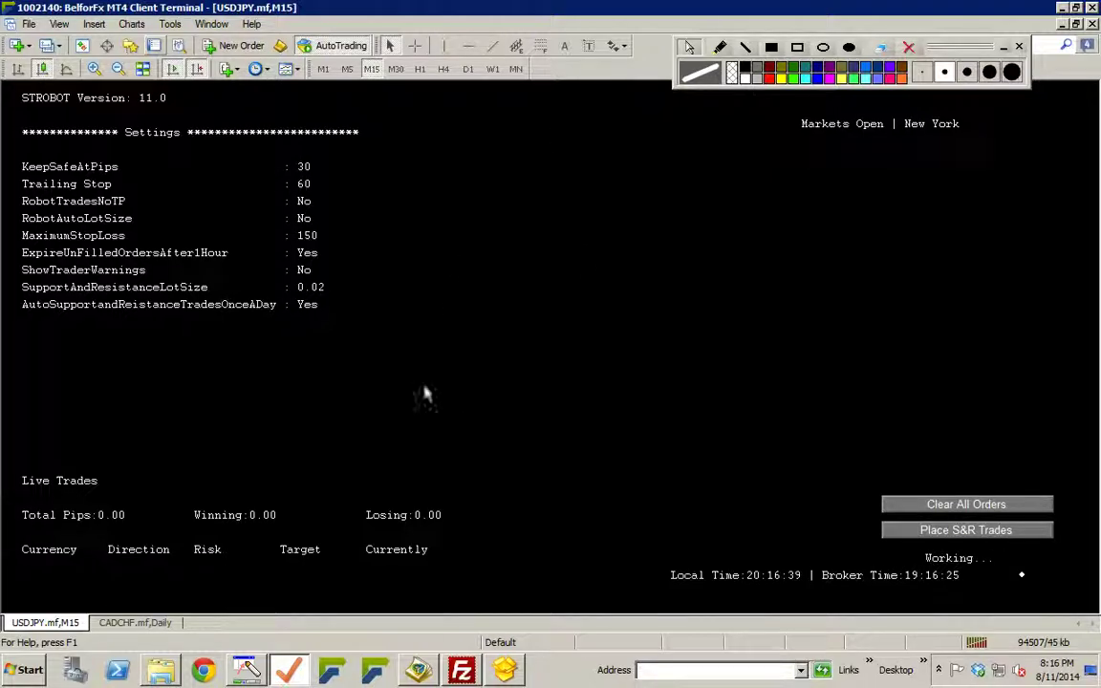
- Return to the CADCHF daily chart and mark the lower part of the mid-July candle above the Signal line with the freehand highlighter
click(144, 621)
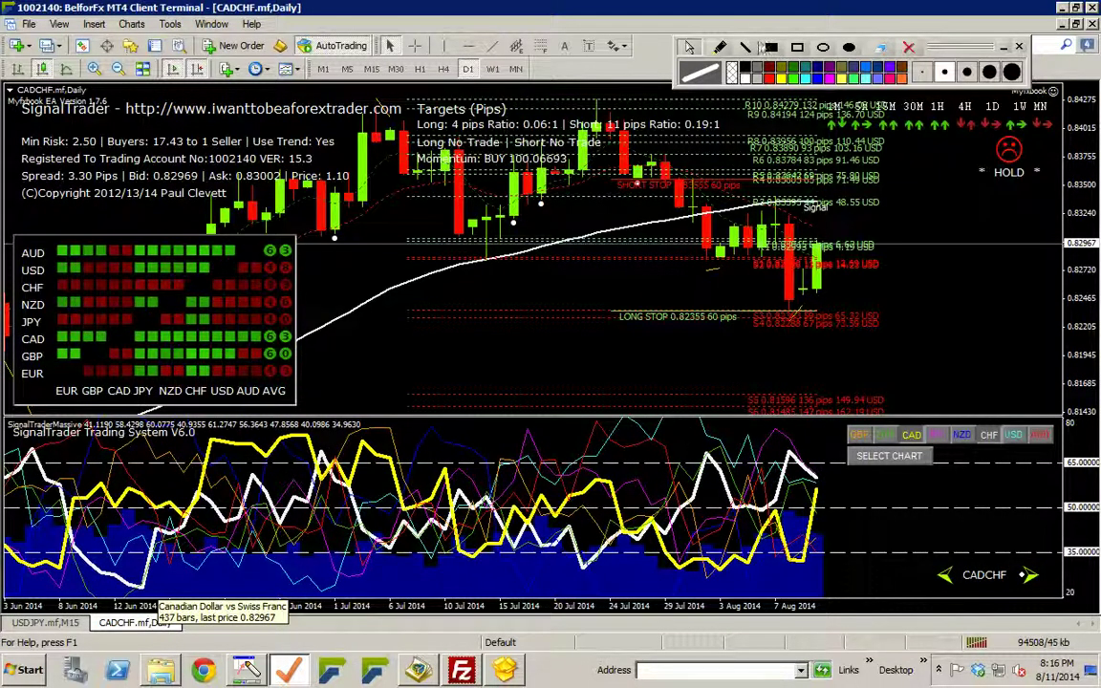
click(725, 48)
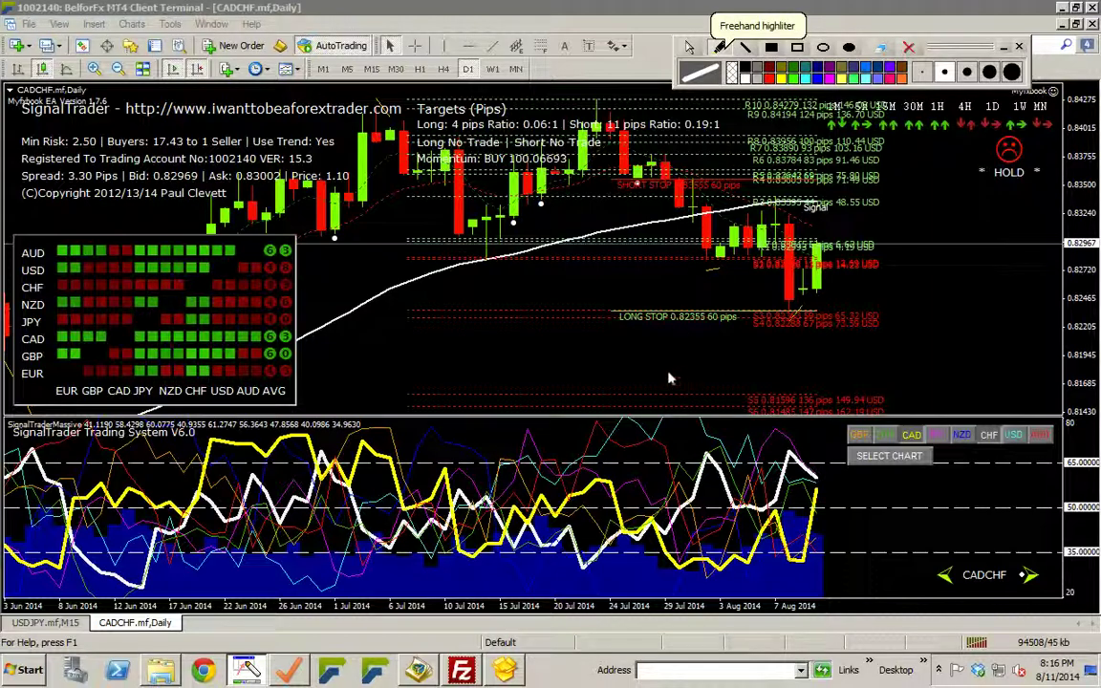
drag(514, 225, 513, 222)
click(474, 237)
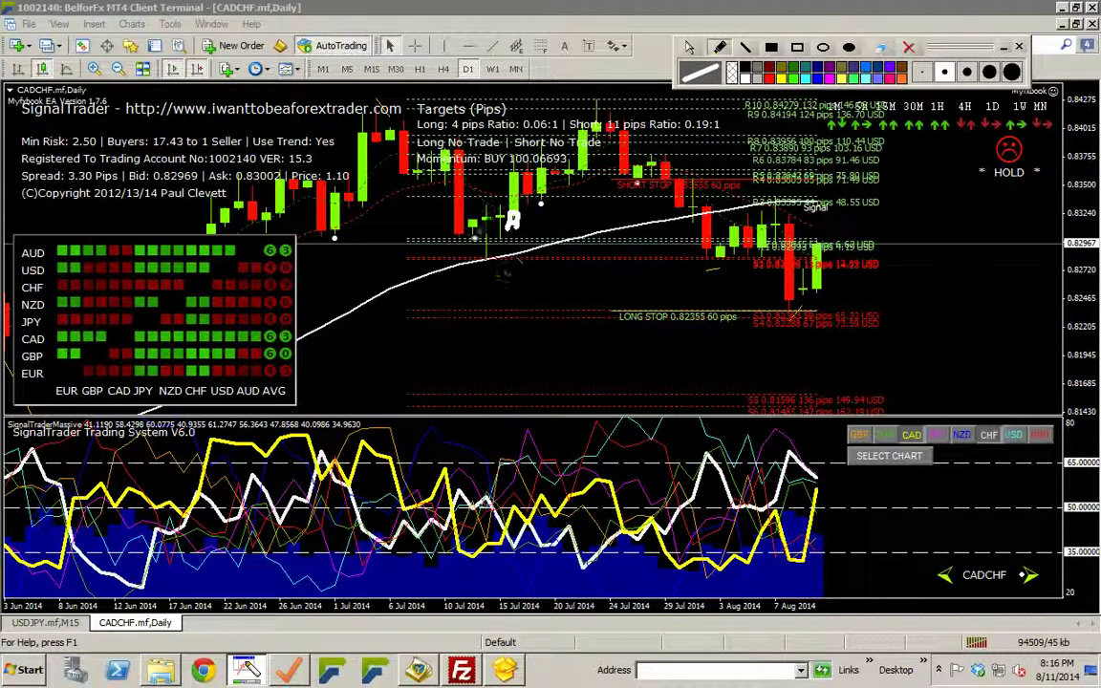
drag(515, 221, 517, 227)
click(689, 46)
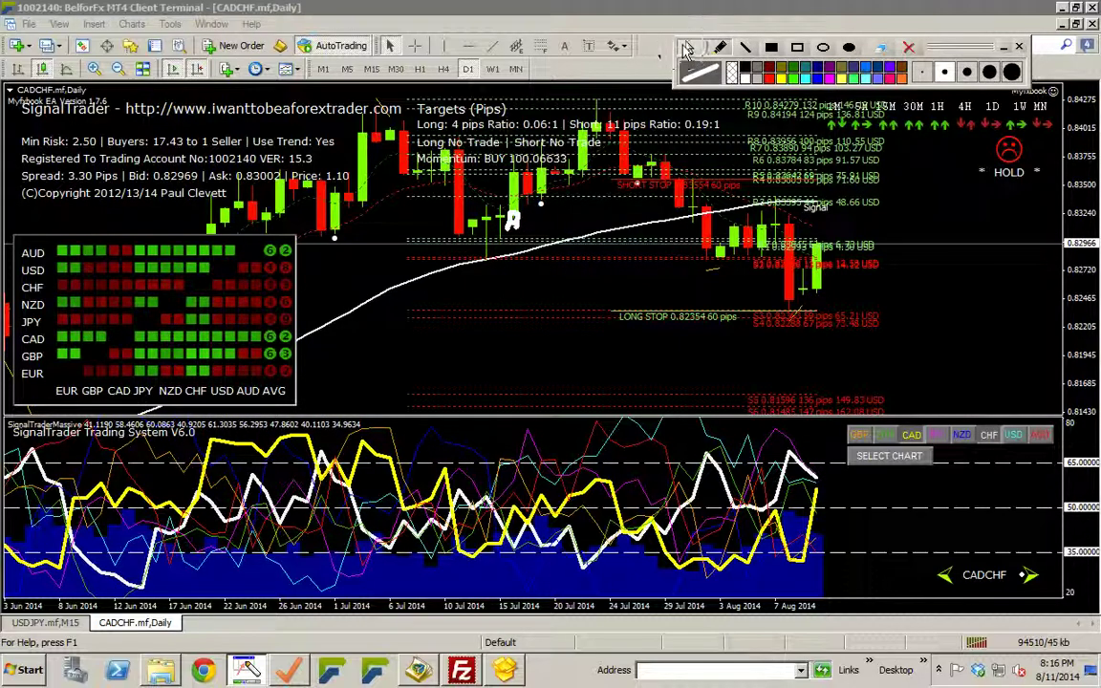
- Step forward from CADCHF past CADJPY to the CHFJPY daily chart
click(1031, 576)
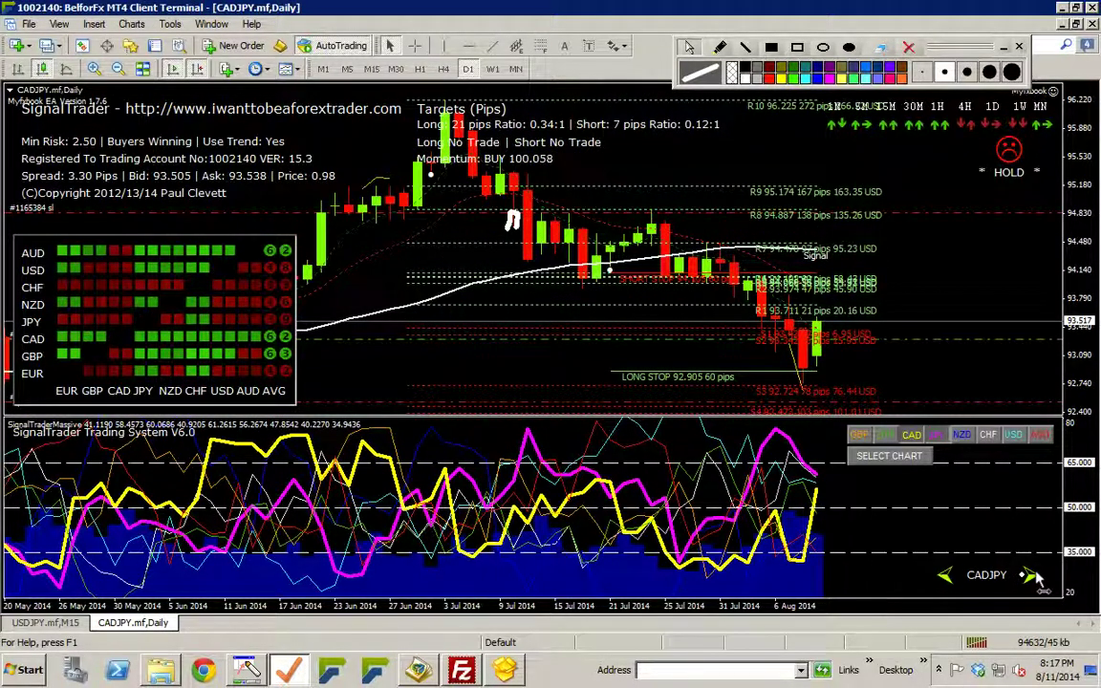
click(1031, 575)
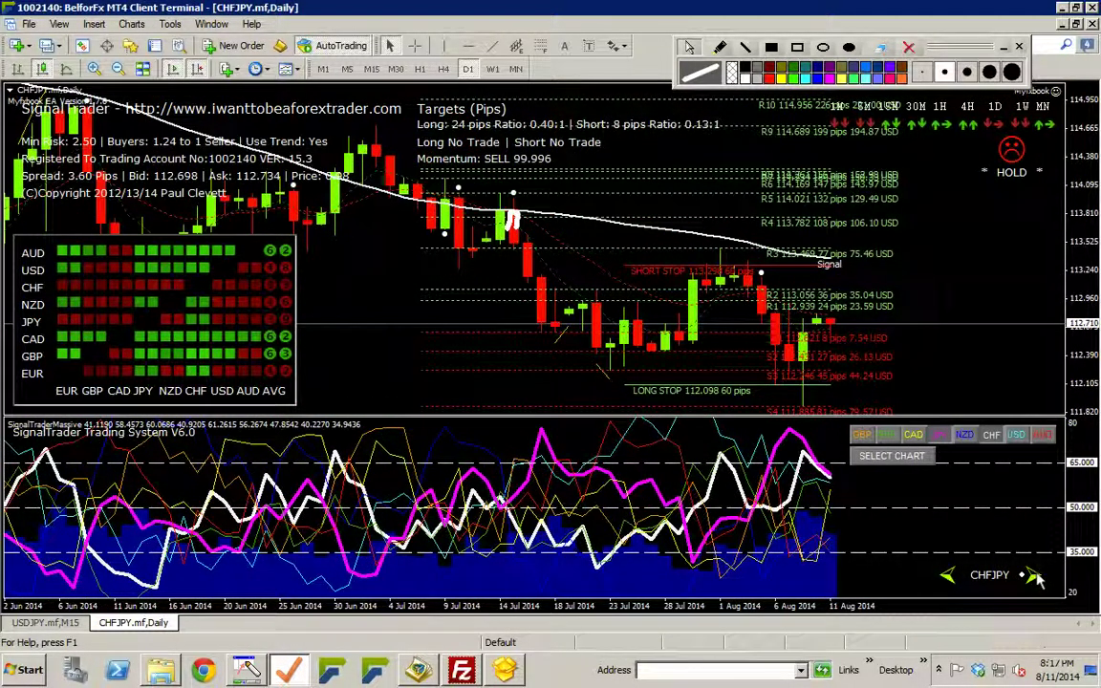
- Return to the CADJPY daily chart, highlight the dot under the Signal line and the indicator crossing around 21 July, and add an upward arrow
click(949, 576)
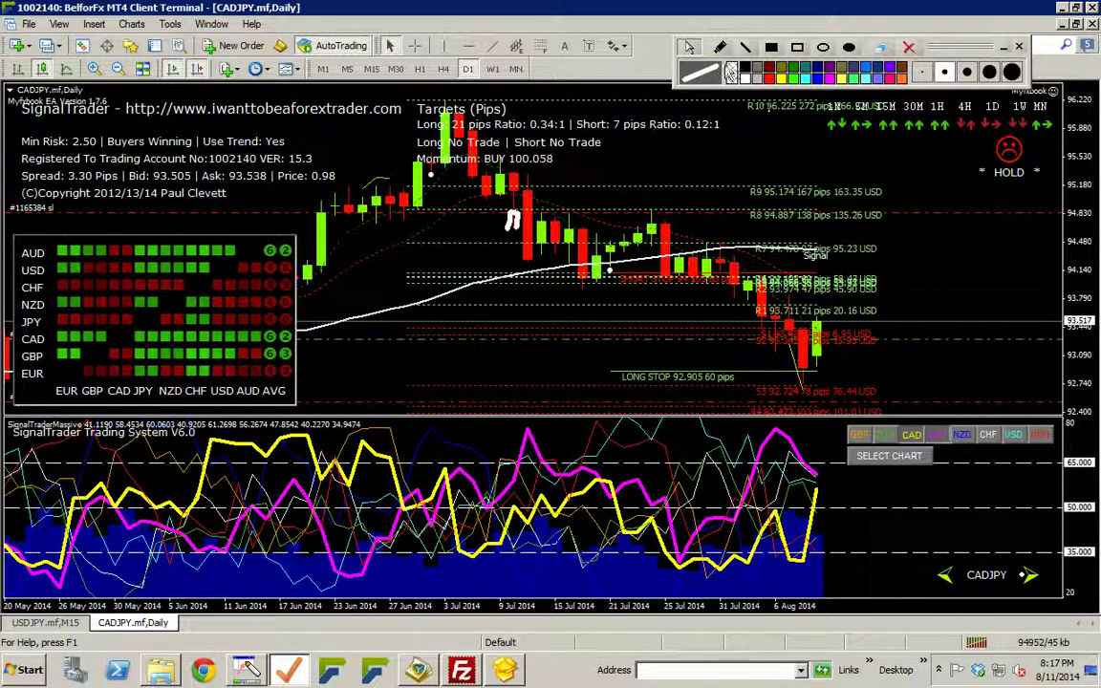
click(720, 46)
mouse_move(622, 273)
mouse_down()
mouse_move(602, 254)
mouse_move(602, 286)
mouse_move(617, 263)
mouse_move(631, 284)
mouse_up()
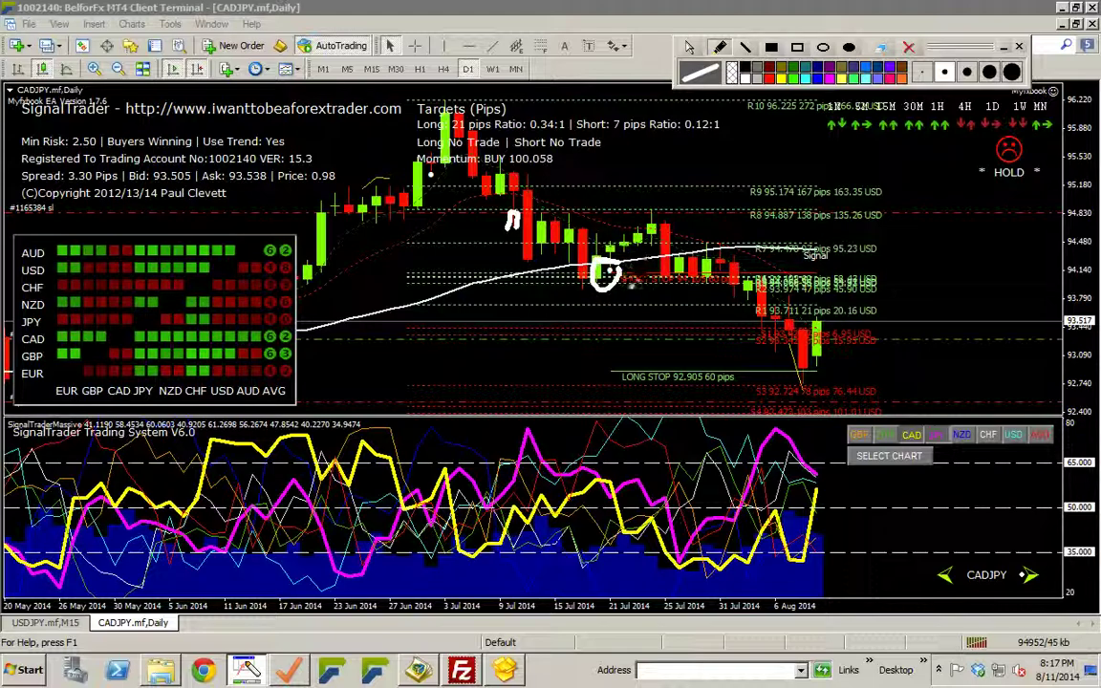
mouse_move(621, 478)
mouse_down()
mouse_move(610, 505)
mouse_move(628, 469)
mouse_up()
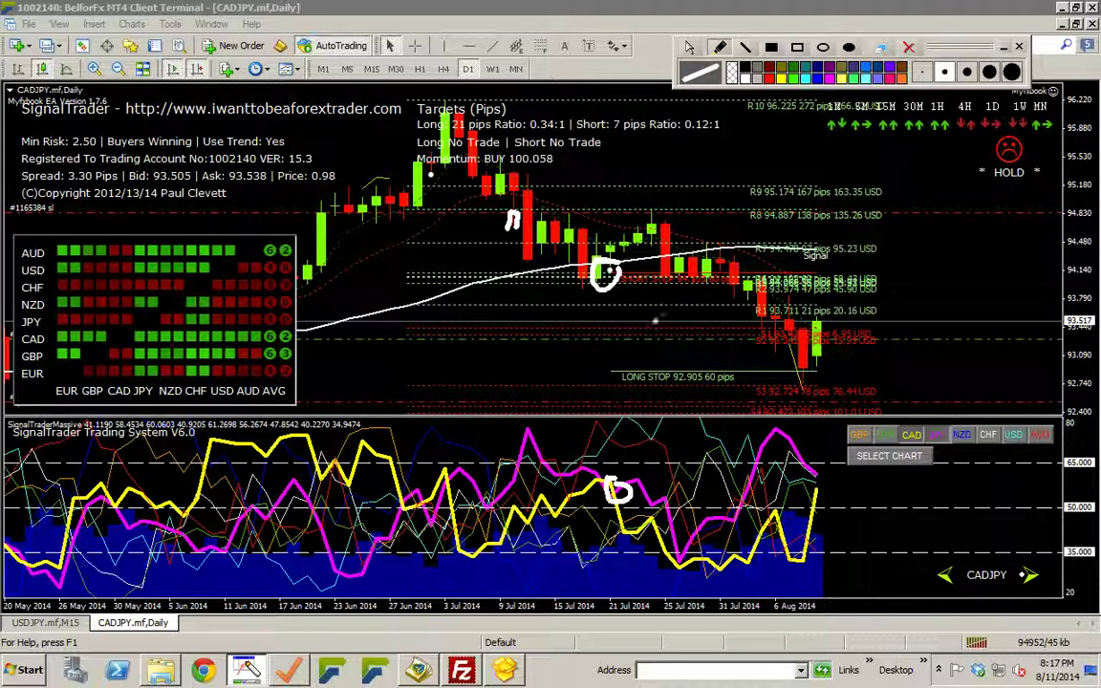
mouse_move(619, 264)
mouse_down()
mouse_move(656, 220)
mouse_move(625, 269)
mouse_up()
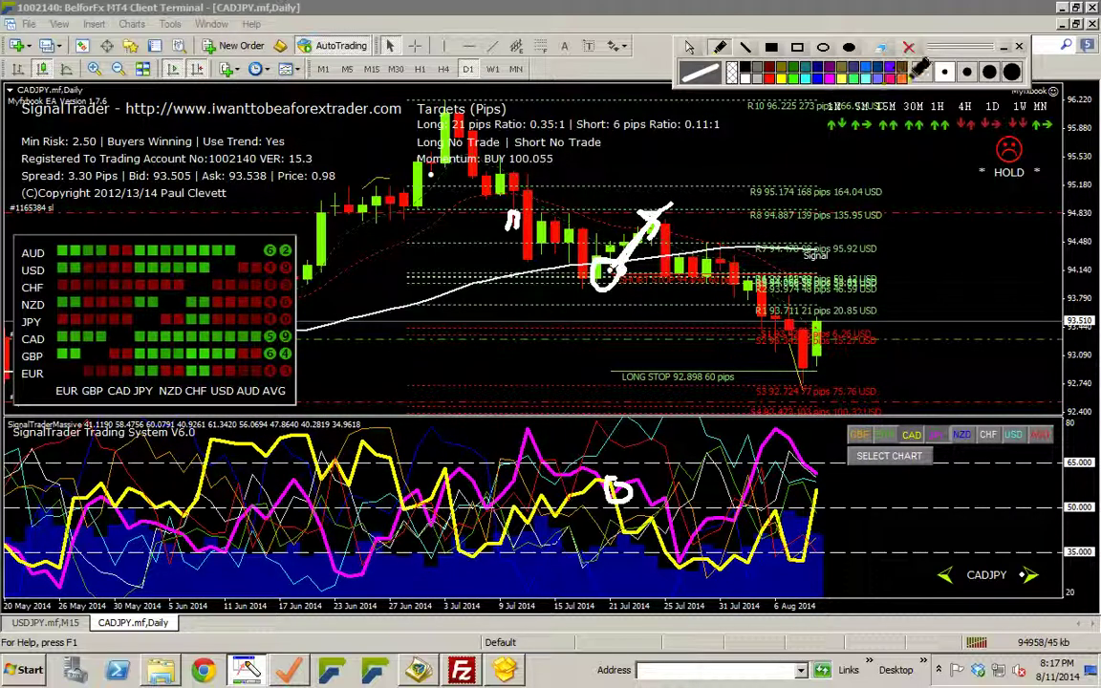
- Erase the highlighter marks and step forward from CADJPY through the CHF and EUR pairs towards the GBPUSD daily chart
click(909, 48)
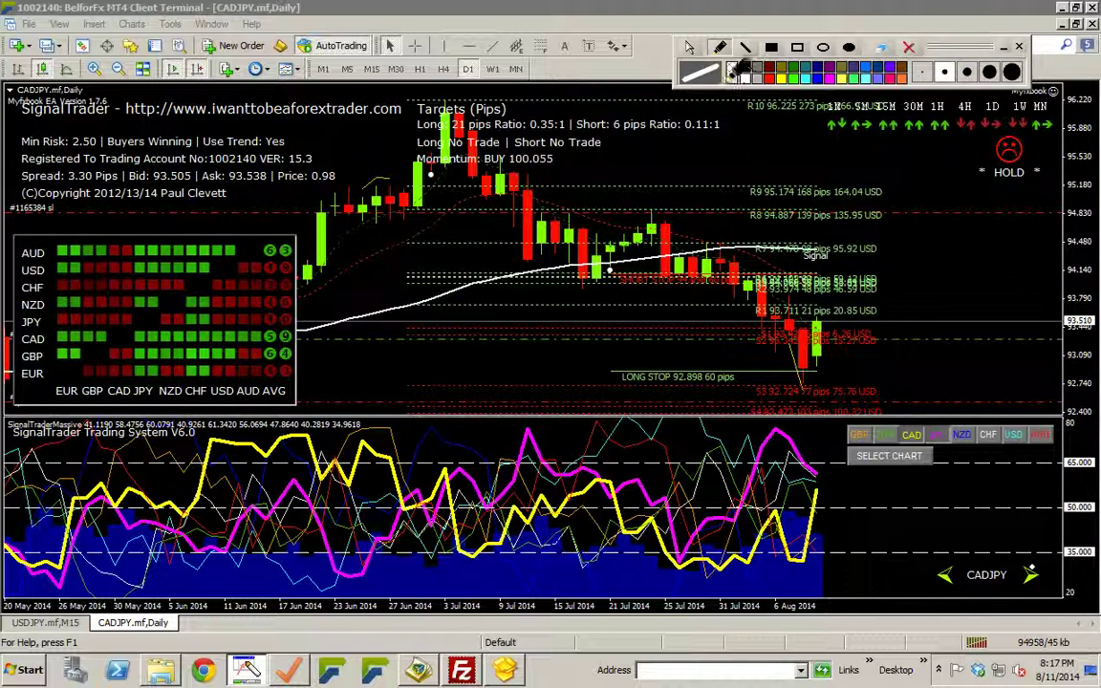
click(689, 46)
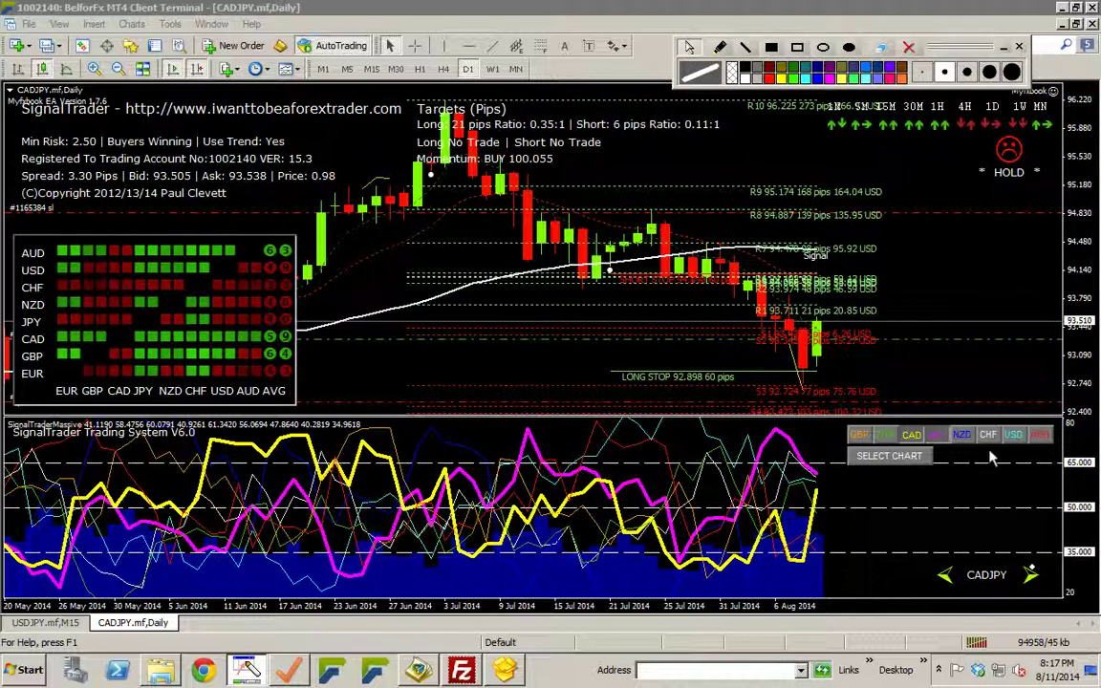
click(1033, 577)
click(1035, 576)
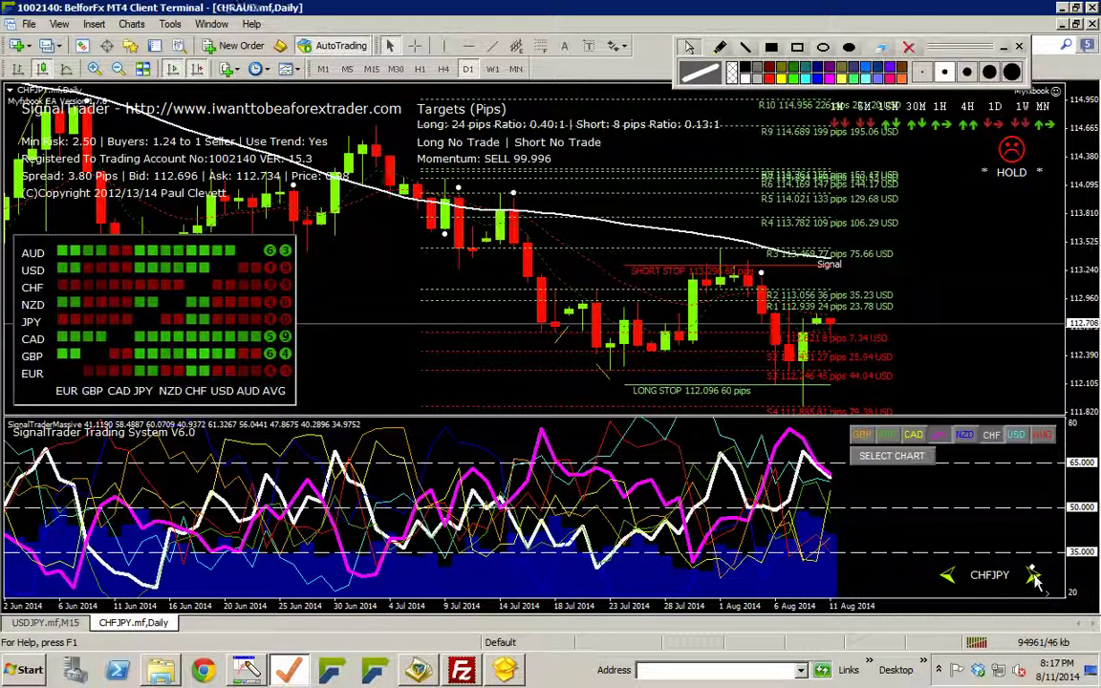
click(1034, 577)
click(1032, 575)
click(1033, 577)
click(1032, 575)
click(1032, 576)
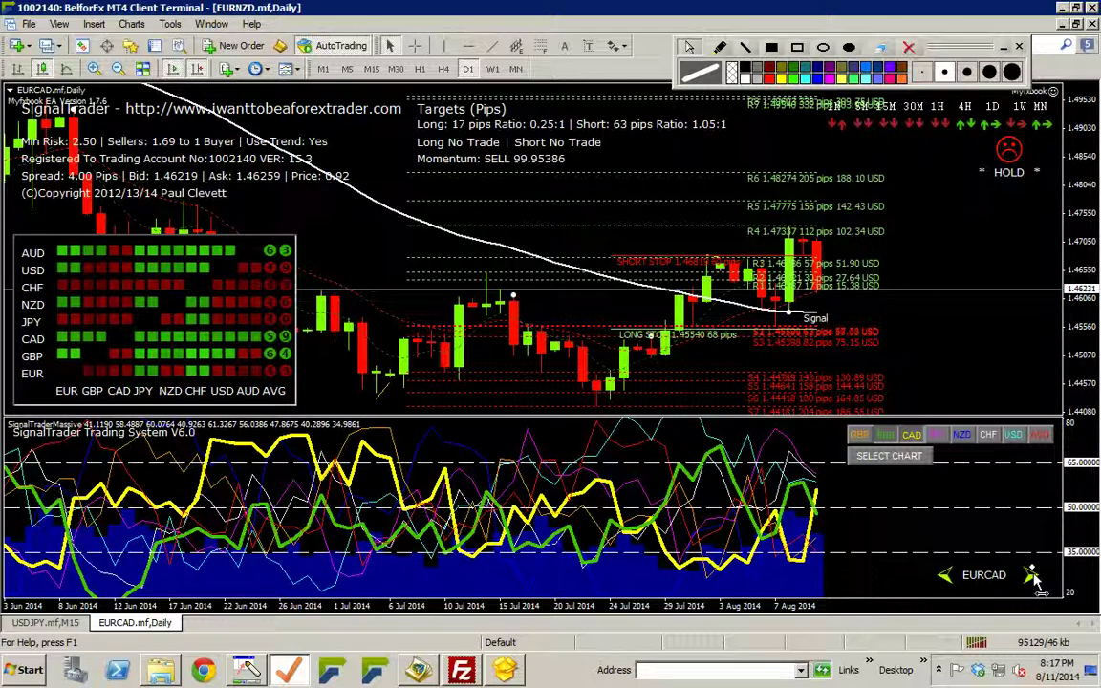
- Measure pip distances at several levels along the falling candles on the GBPUSD daily chart
click(928, 297)
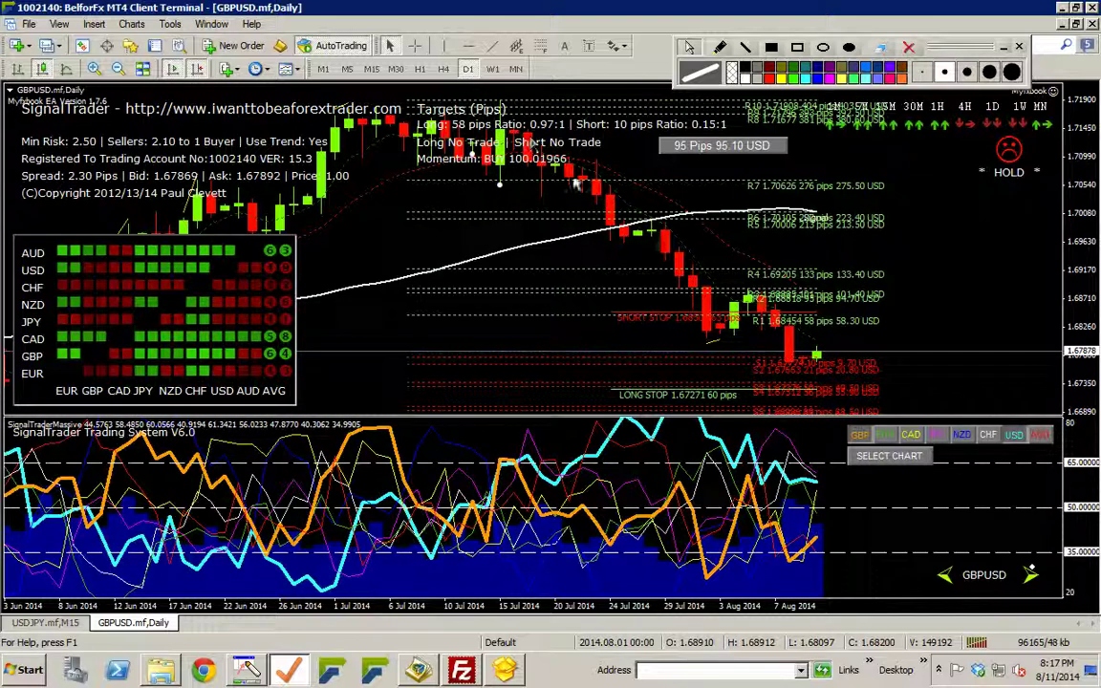
click(699, 237)
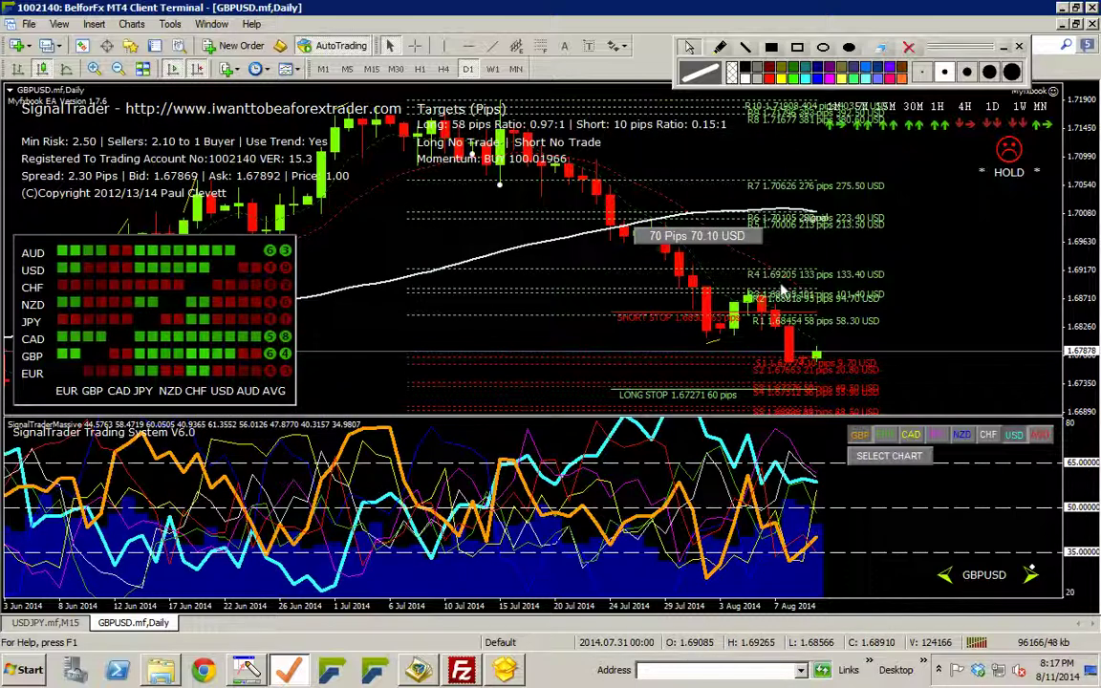
click(756, 323)
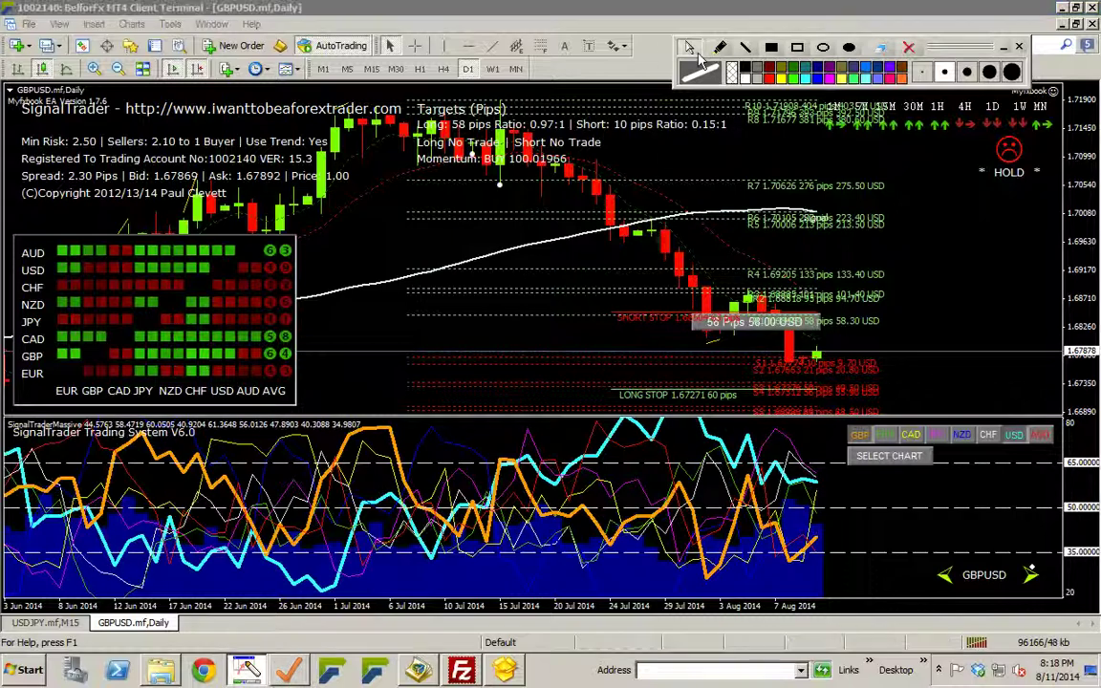
- Step forward to the NZDCAD daily chart, circle the early-August dot just below the Signal line with the freehand highlighter, and erase the marks
click(1031, 576)
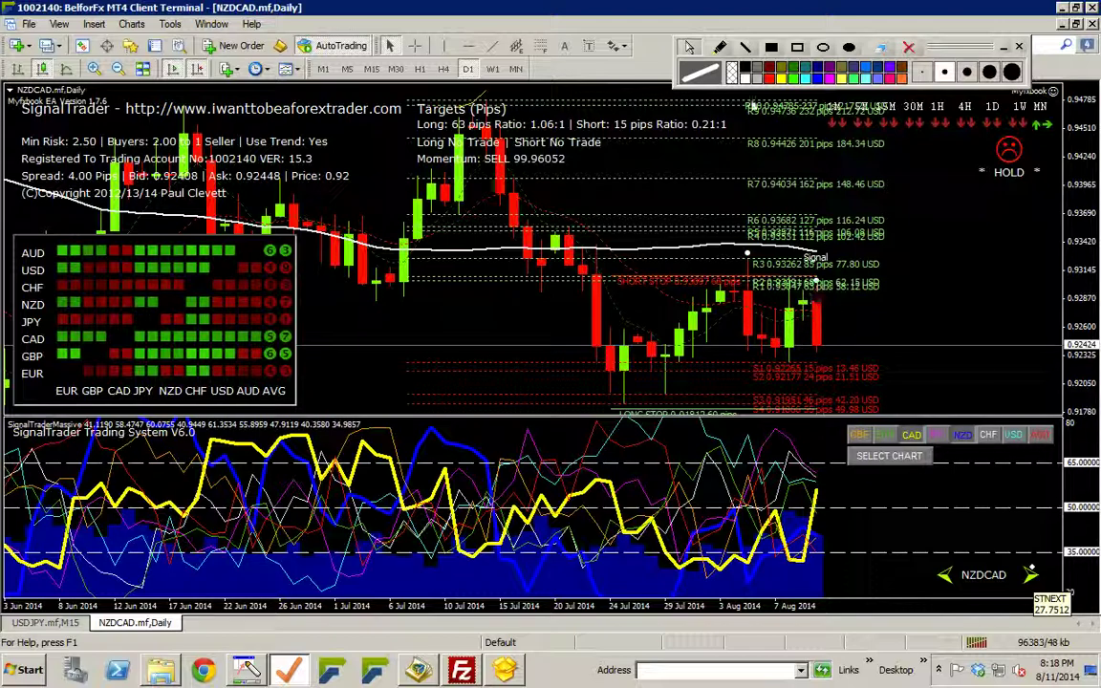
click(720, 48)
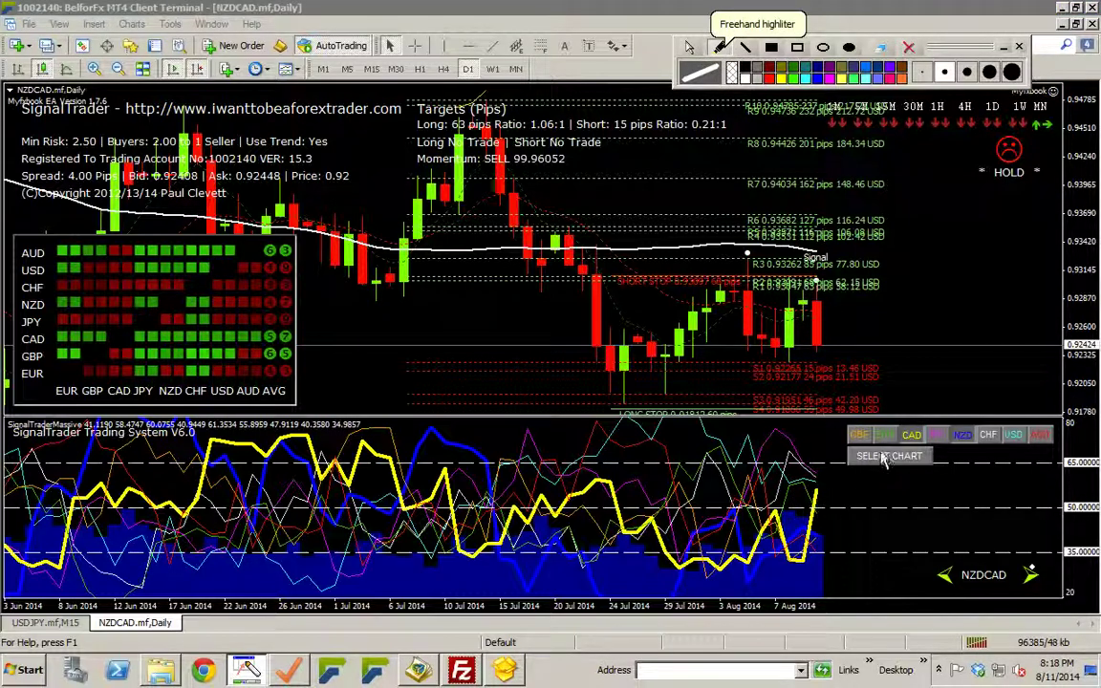
mouse_move(744, 250)
mouse_down()
mouse_move(747, 285)
mouse_move(762, 244)
mouse_move(785, 257)
mouse_up()
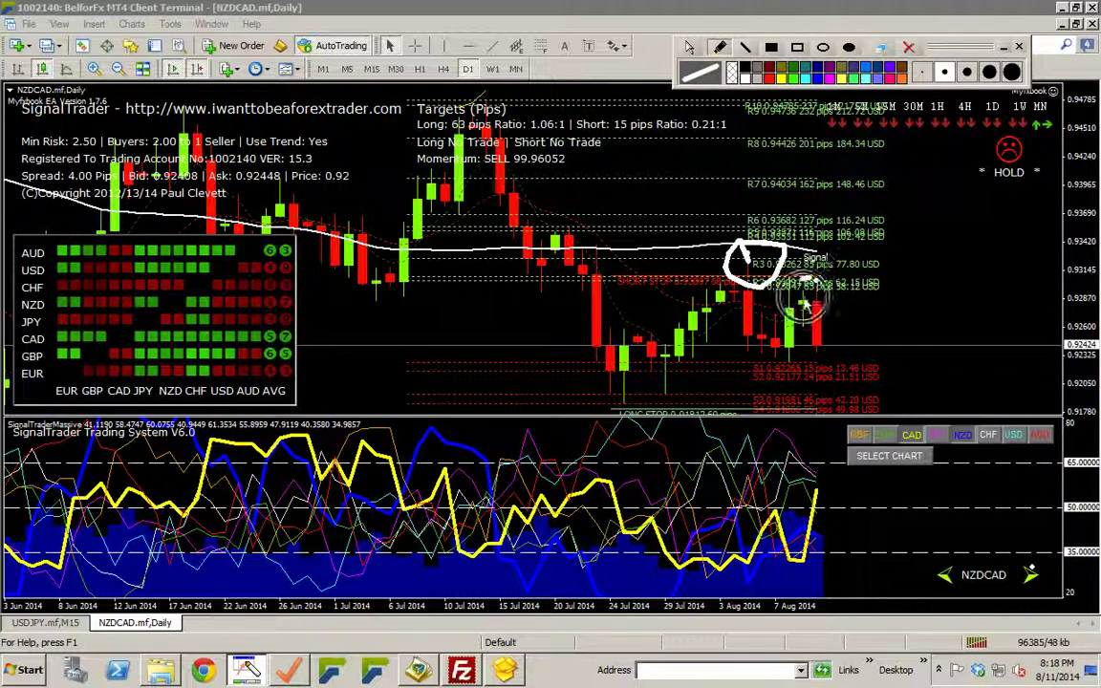
click(909, 48)
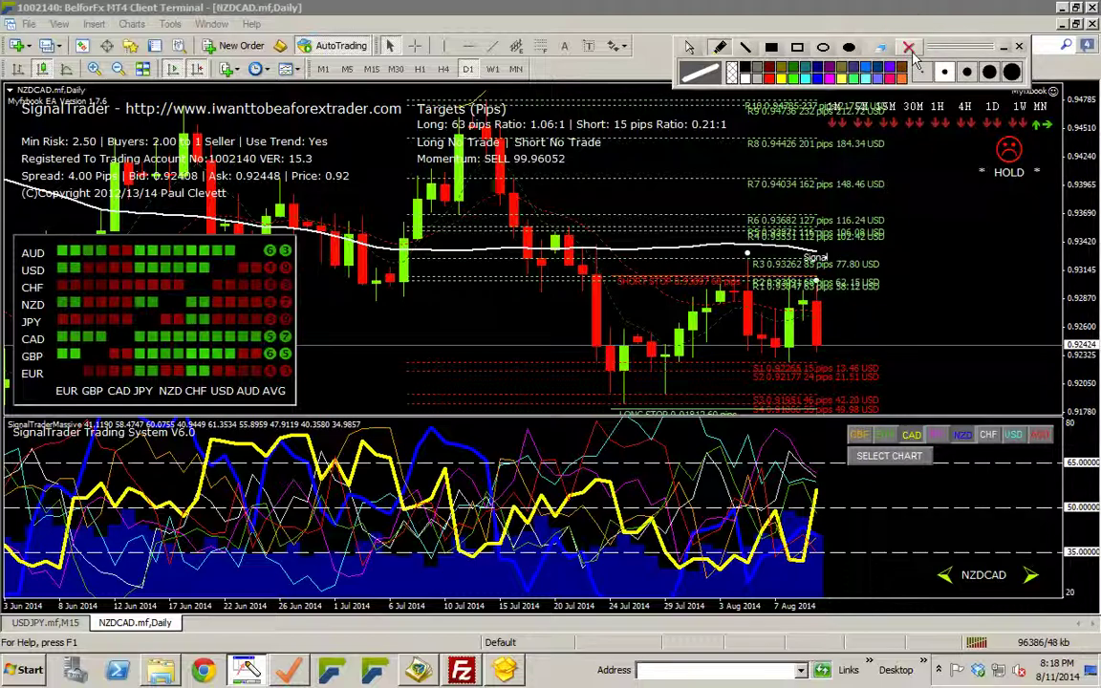
click(690, 48)
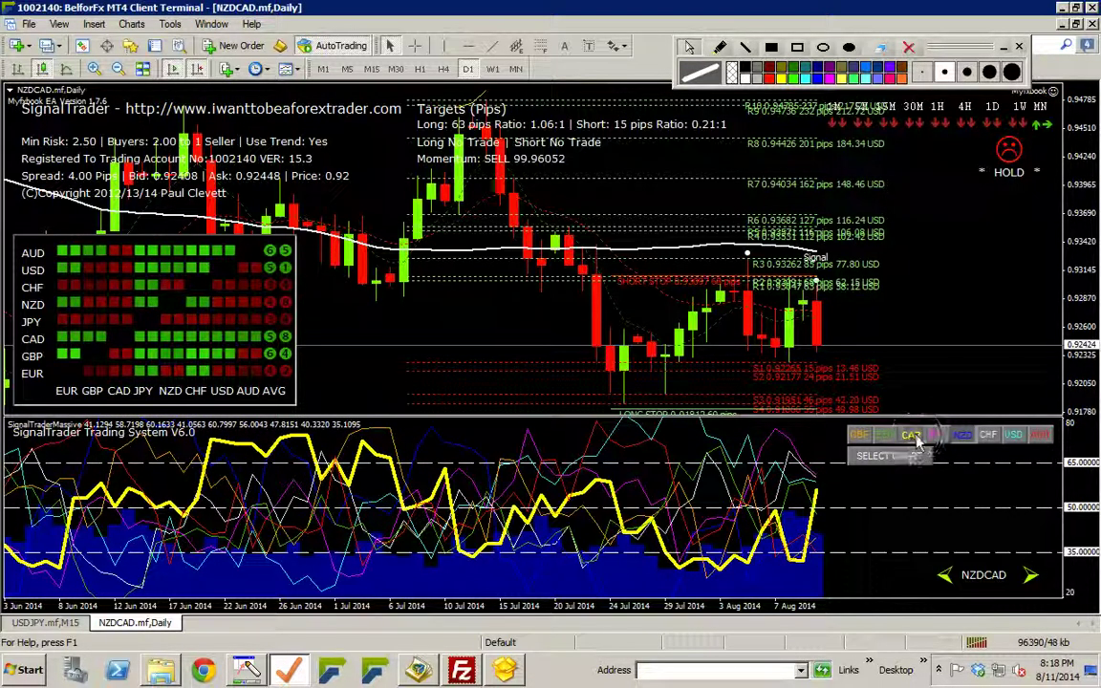
- Emphasise the NZD indicator line, draw an upward and a downward arrow on the NZDCAD chart, and erase them with the thinnest pen size set
click(963, 437)
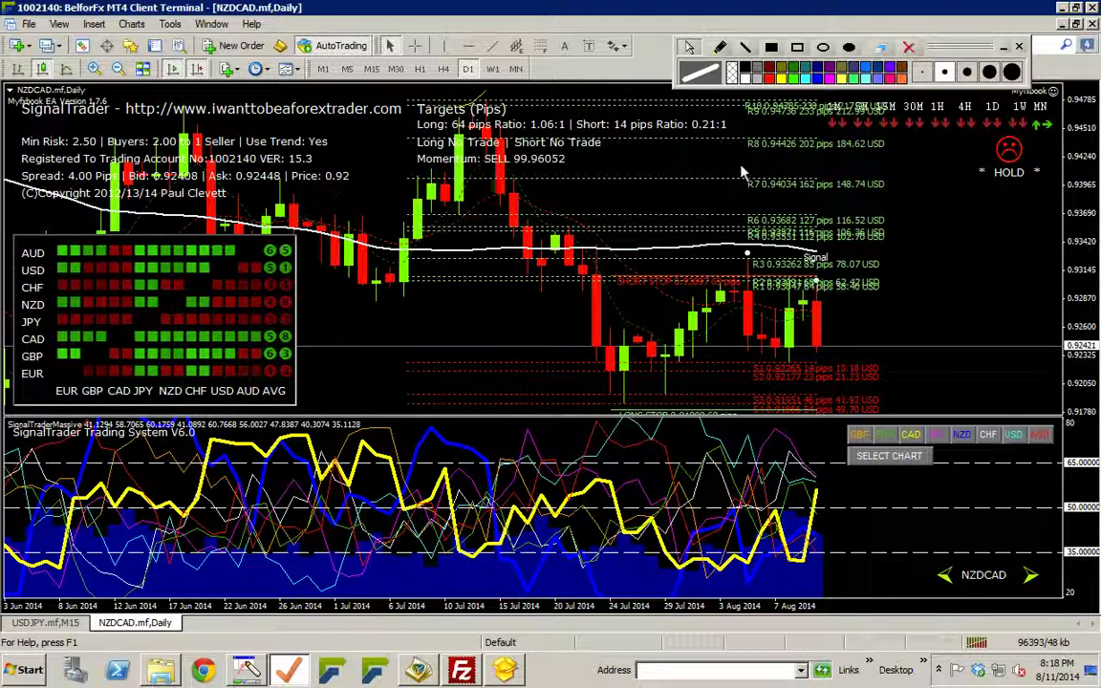
click(719, 46)
drag(686, 200, 687, 271)
mouse_move(695, 368)
mouse_down()
mouse_move(696, 451)
mouse_move(686, 454)
mouse_move(728, 402)
mouse_up()
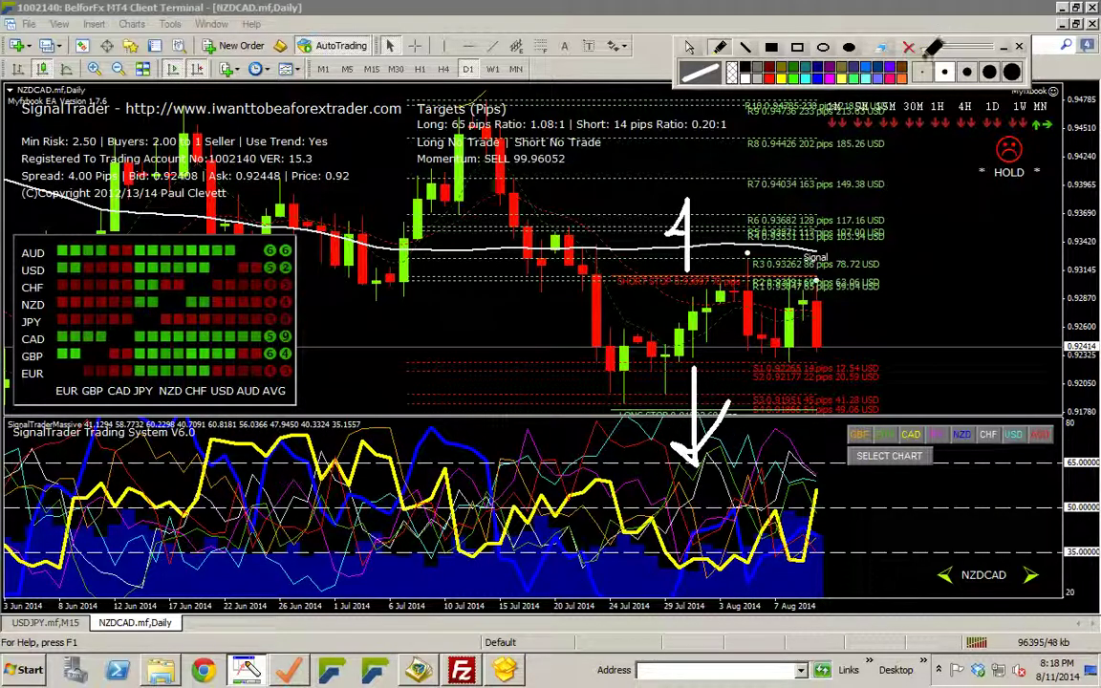
click(922, 71)
click(910, 48)
click(690, 48)
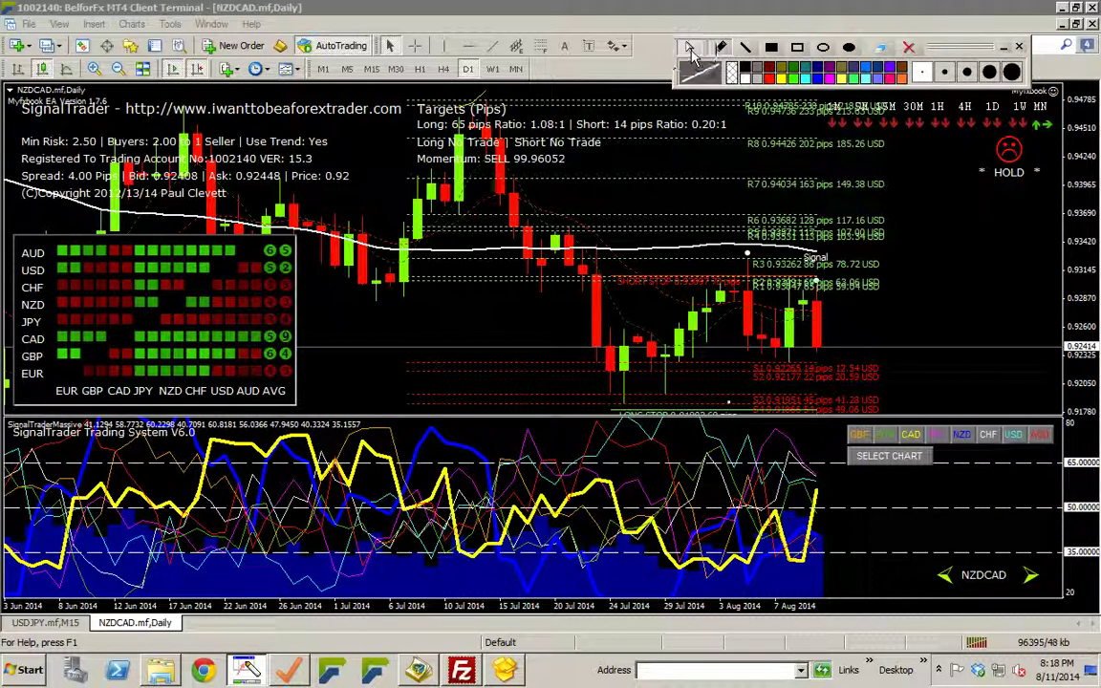
- Select the GBPAUD chart by choosing GBP as the currency to buy and AUD as the currency to sell
click(889, 457)
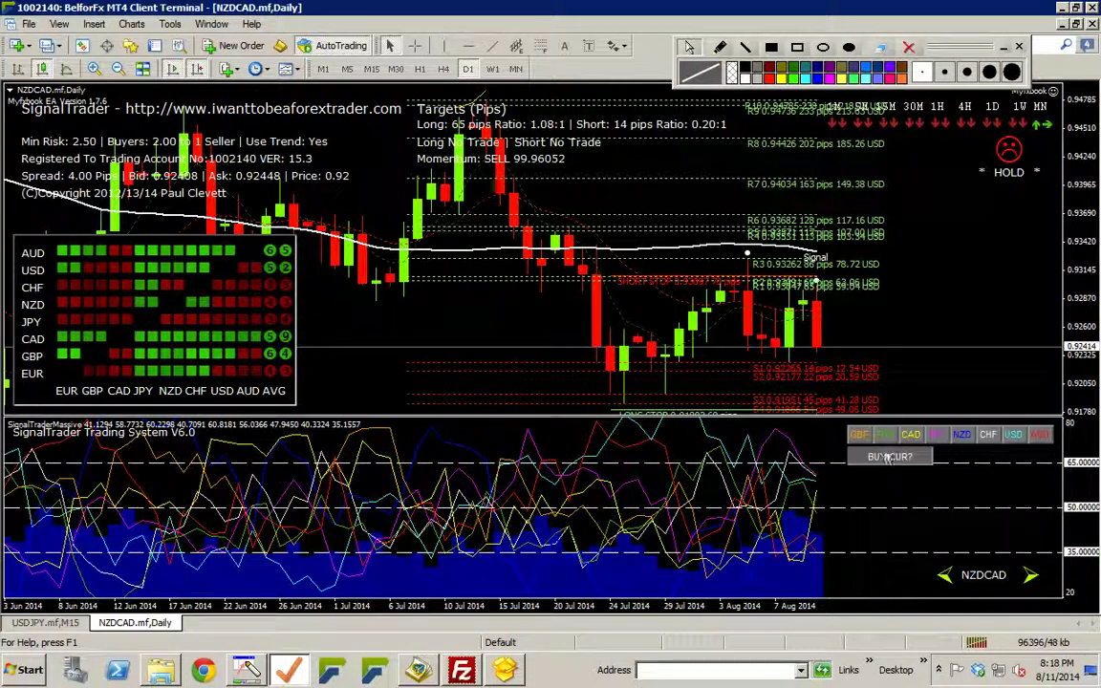
click(859, 435)
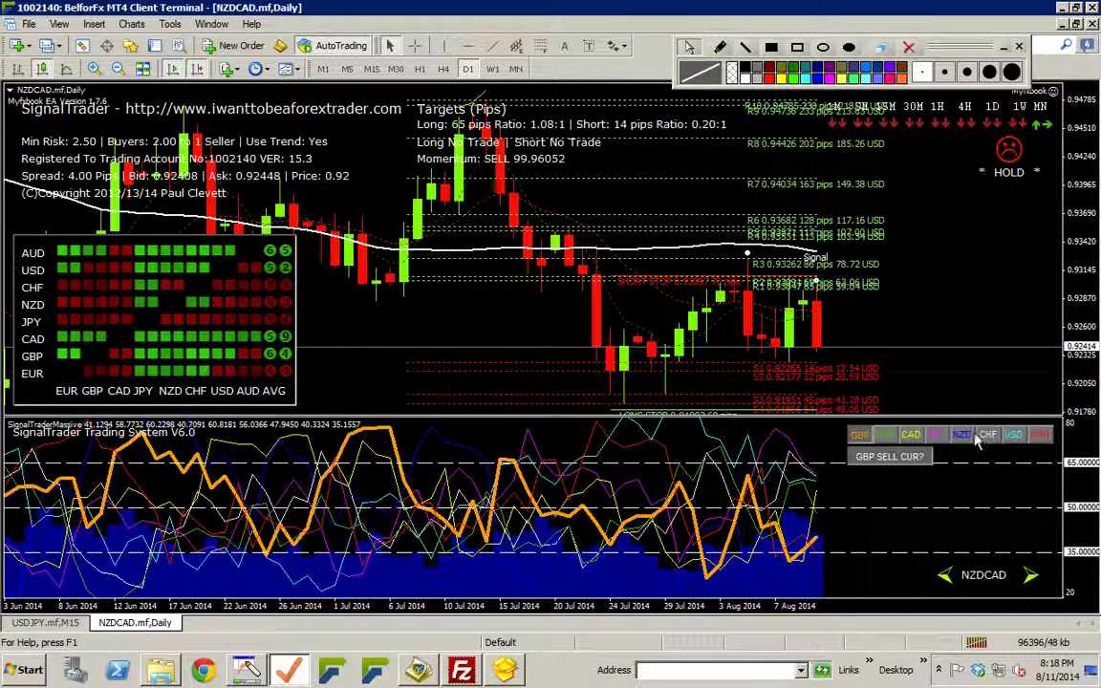
click(1040, 435)
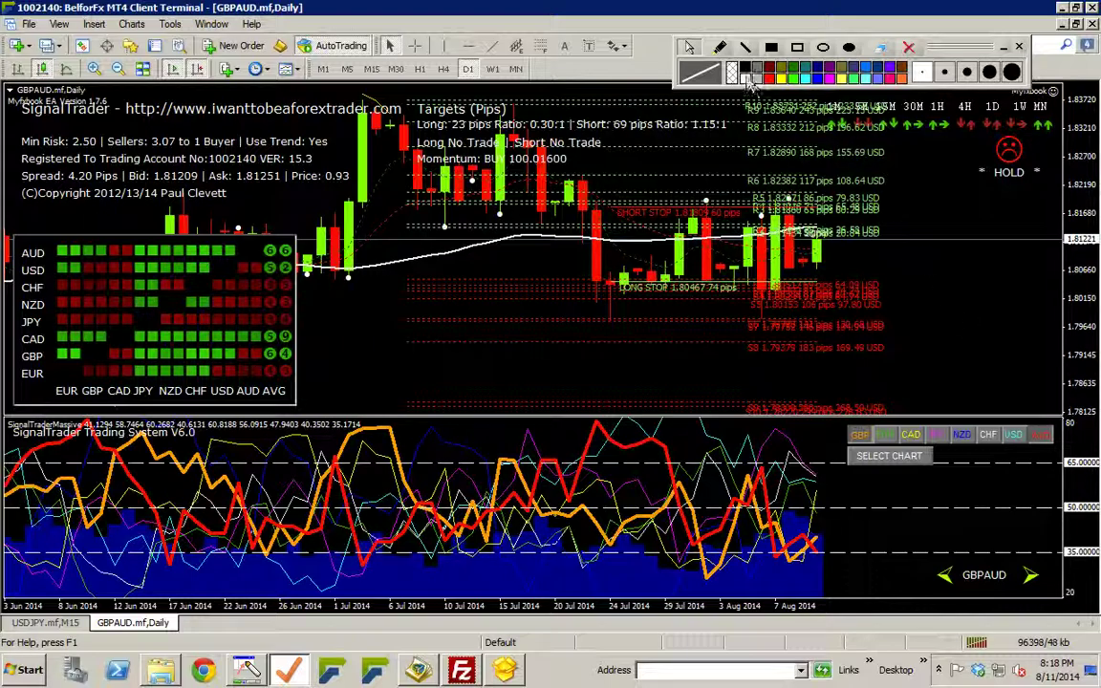
- Circle the latest candles around the Signal line on the GBPAUD daily chart with the freehand highlighter, and erase the marks
click(719, 45)
drag(802, 245, 844, 267)
click(720, 45)
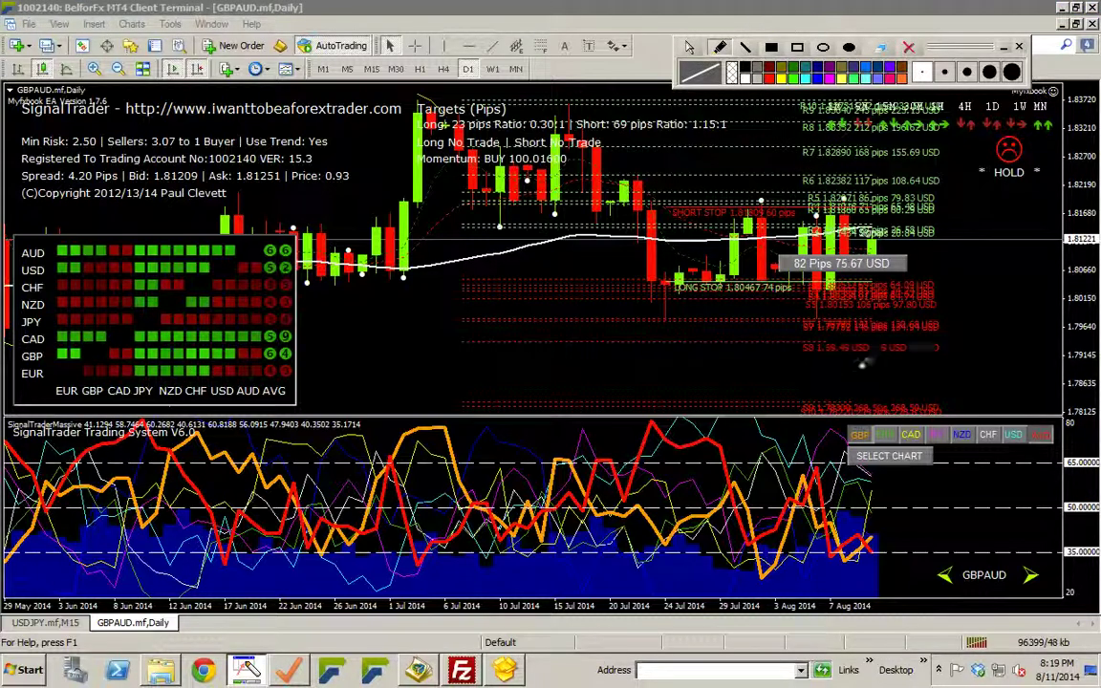
click(690, 46)
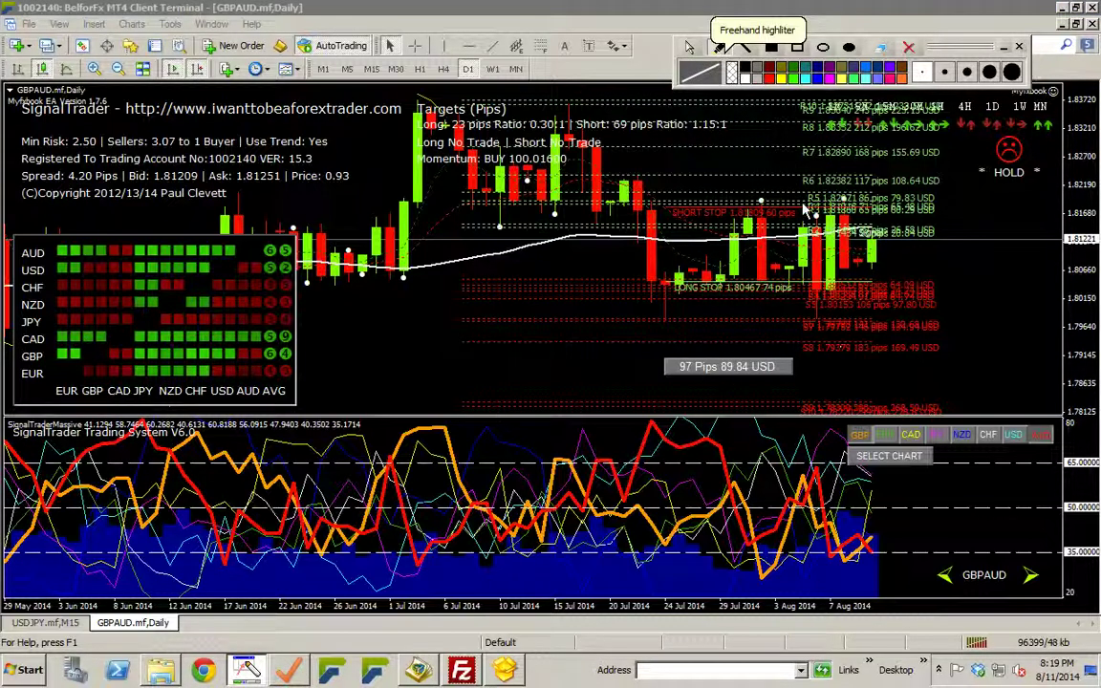
mouse_move(863, 236)
mouse_down()
mouse_move(854, 260)
mouse_move(867, 250)
mouse_move(874, 272)
mouse_move(866, 229)
mouse_move(839, 237)
mouse_move(849, 235)
mouse_move(831, 269)
mouse_move(852, 271)
mouse_move(847, 241)
mouse_up()
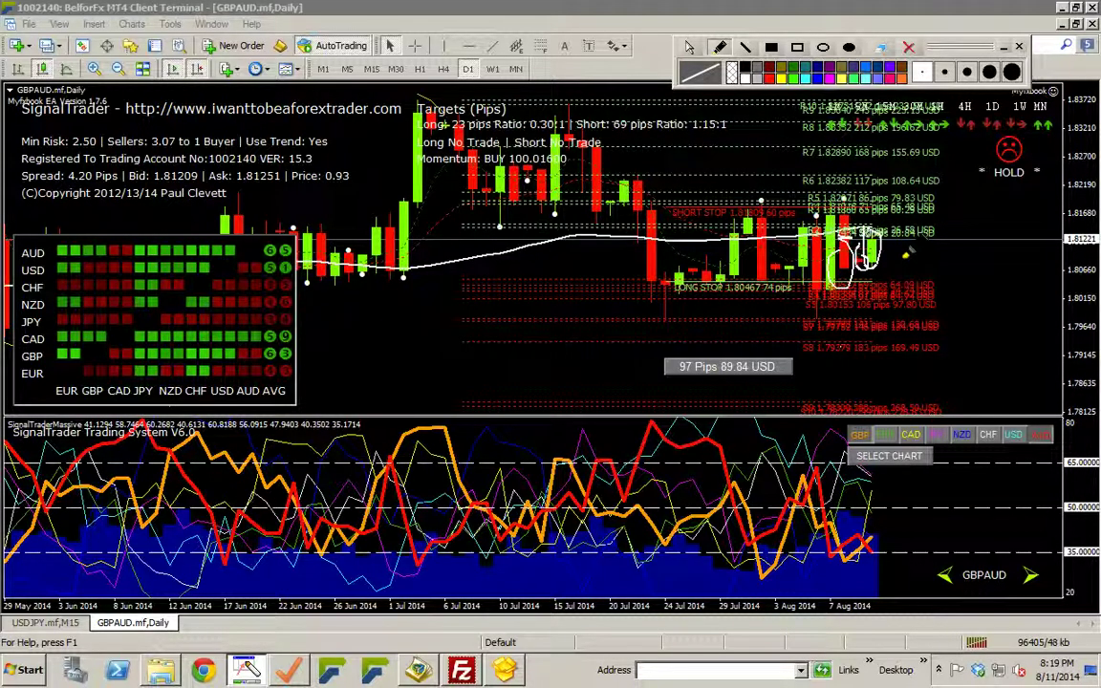
click(909, 47)
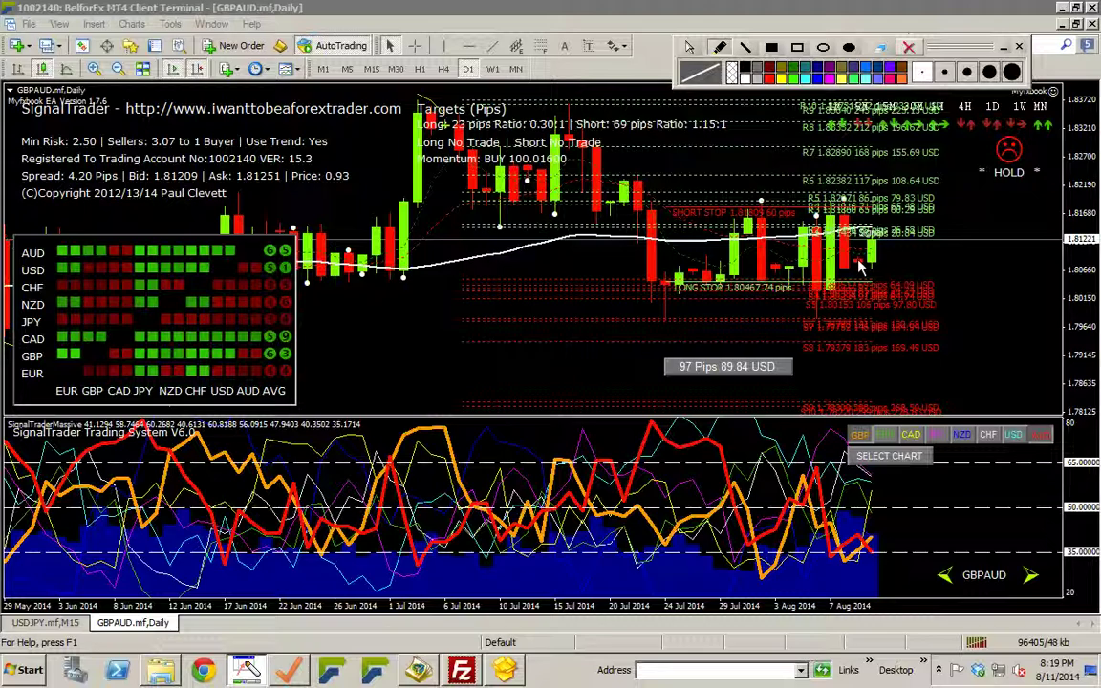
- Draw a straight support line across the GBPAUD lows near the long stop level, and dismiss the trade order alert
click(745, 46)
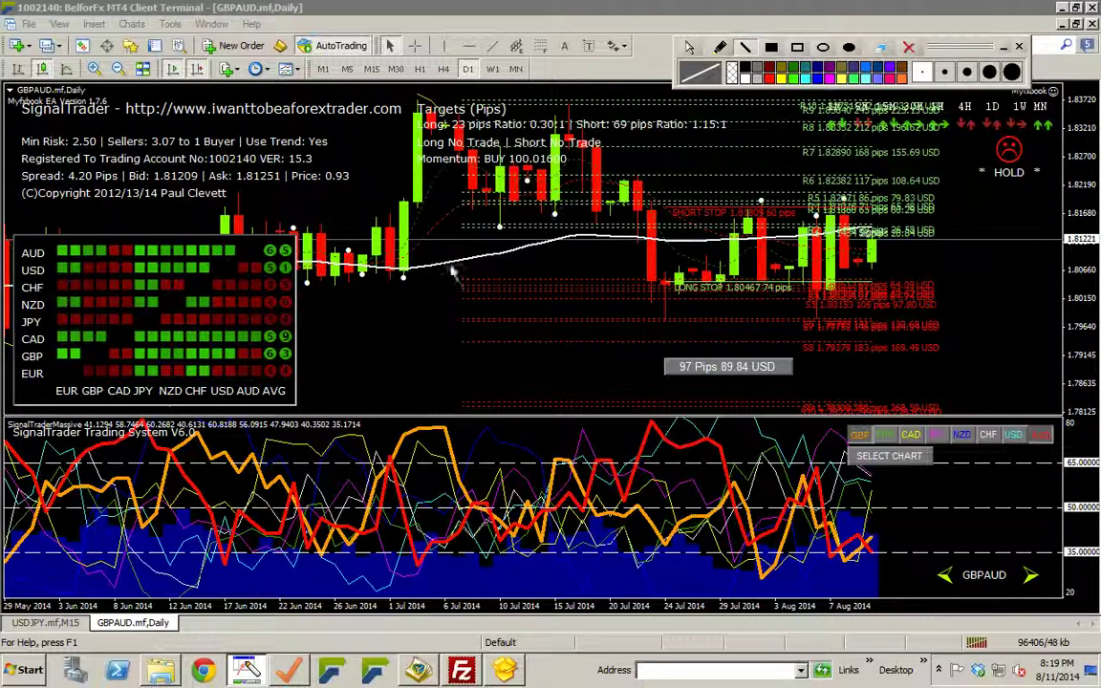
drag(337, 277, 927, 287)
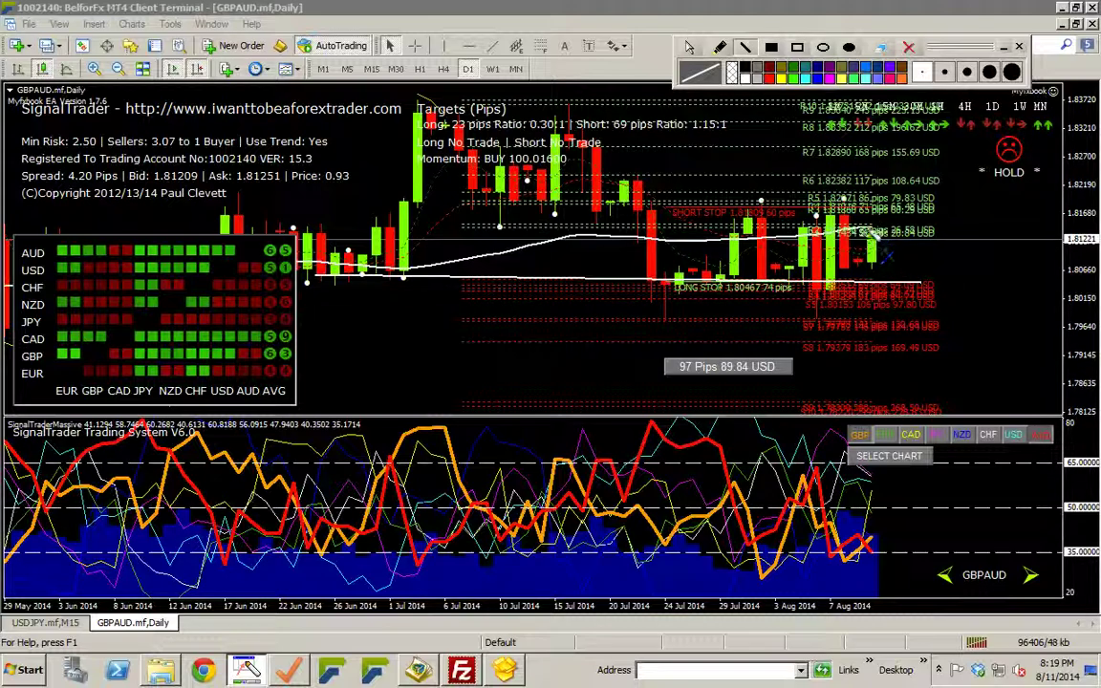
click(688, 46)
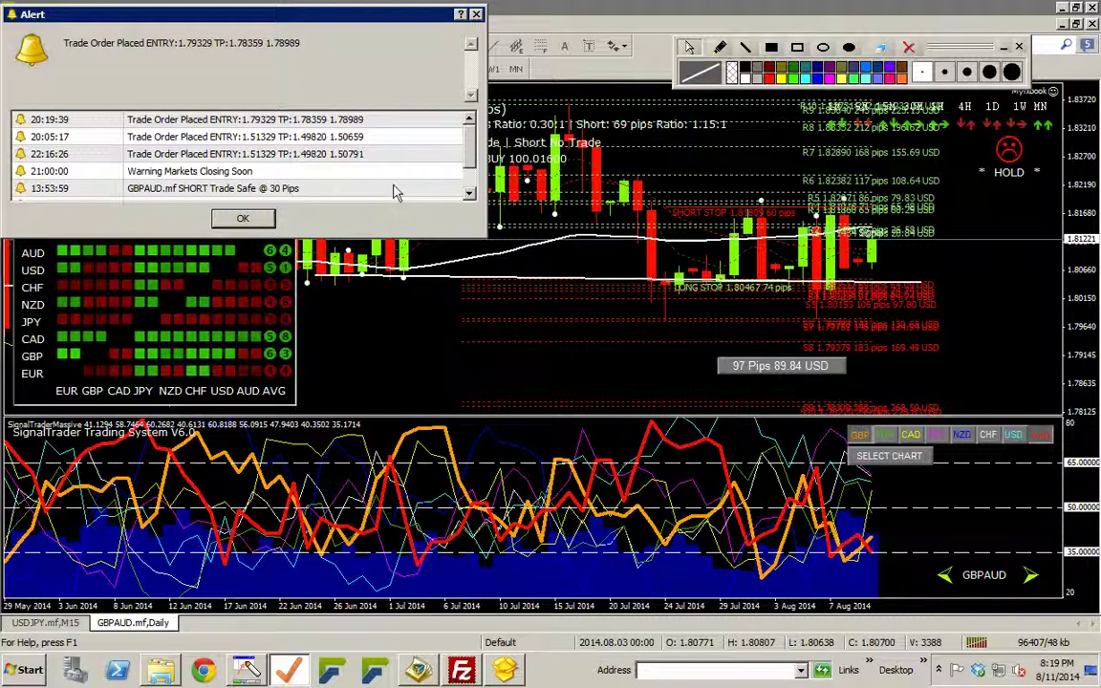
click(243, 218)
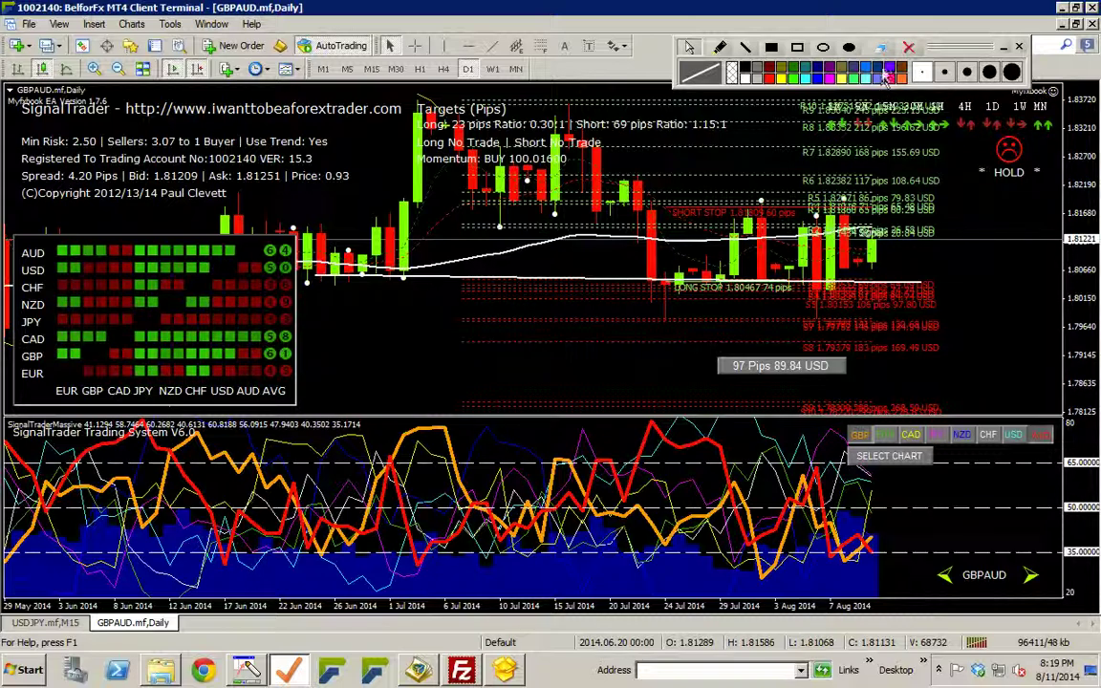
- Erase the support line and step forward to the GBPCAD daily chart
click(907, 49)
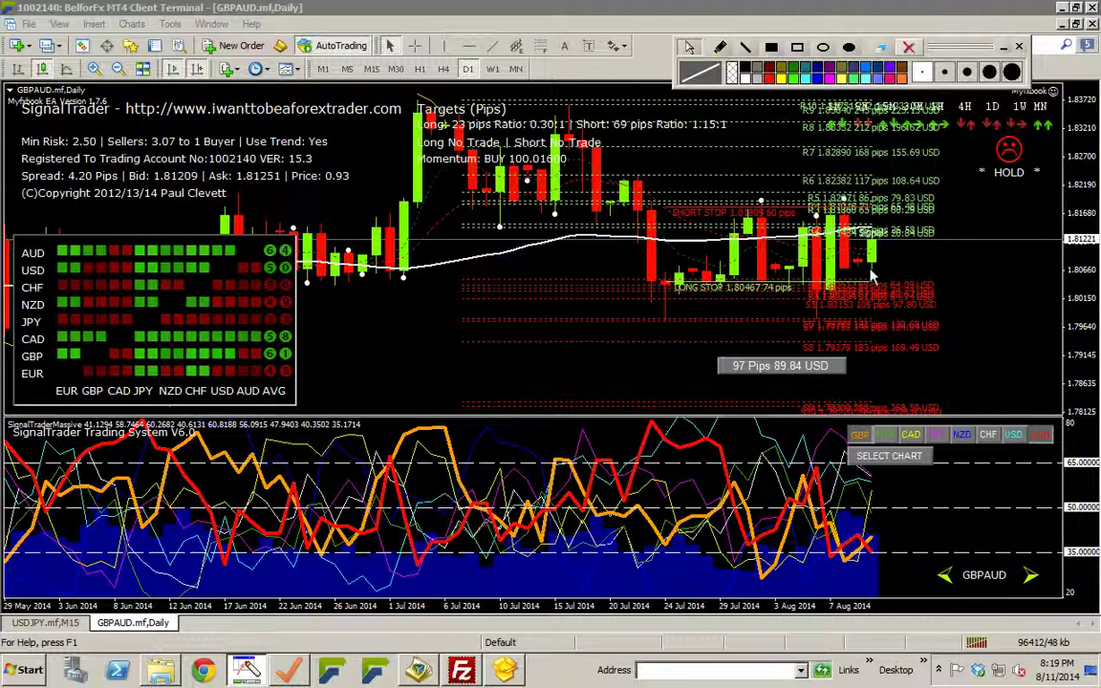
click(1030, 576)
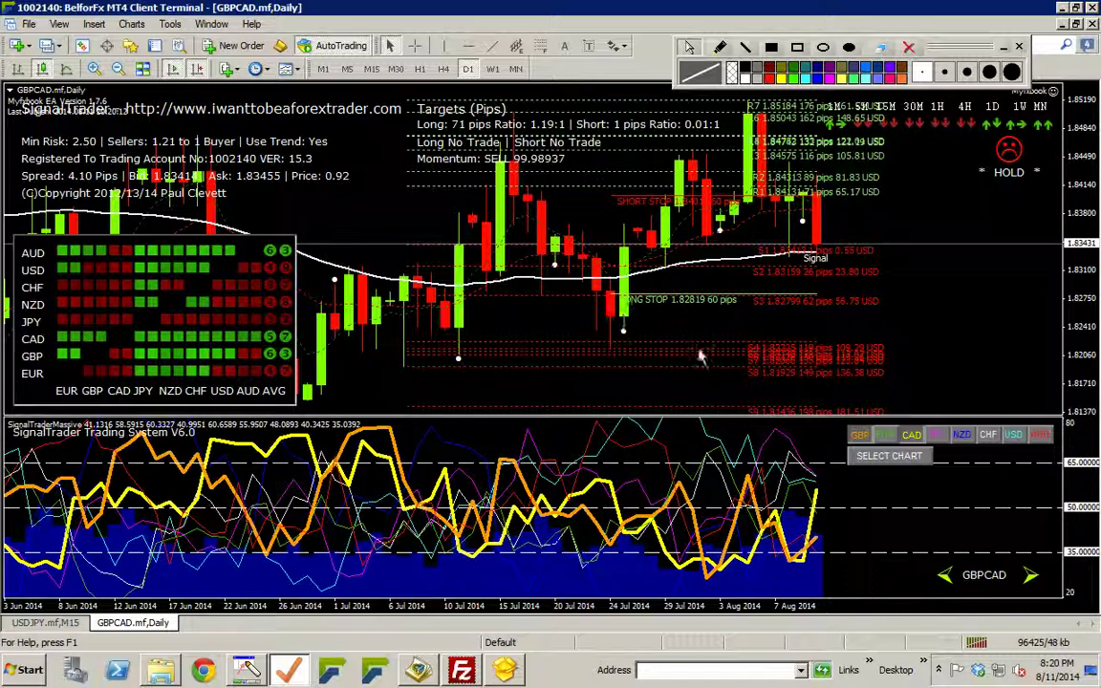
- Mark the drop from the Signal line to the long stop on the GBPCAD chart, and sketch two freehand loops beside the support levels
click(720, 47)
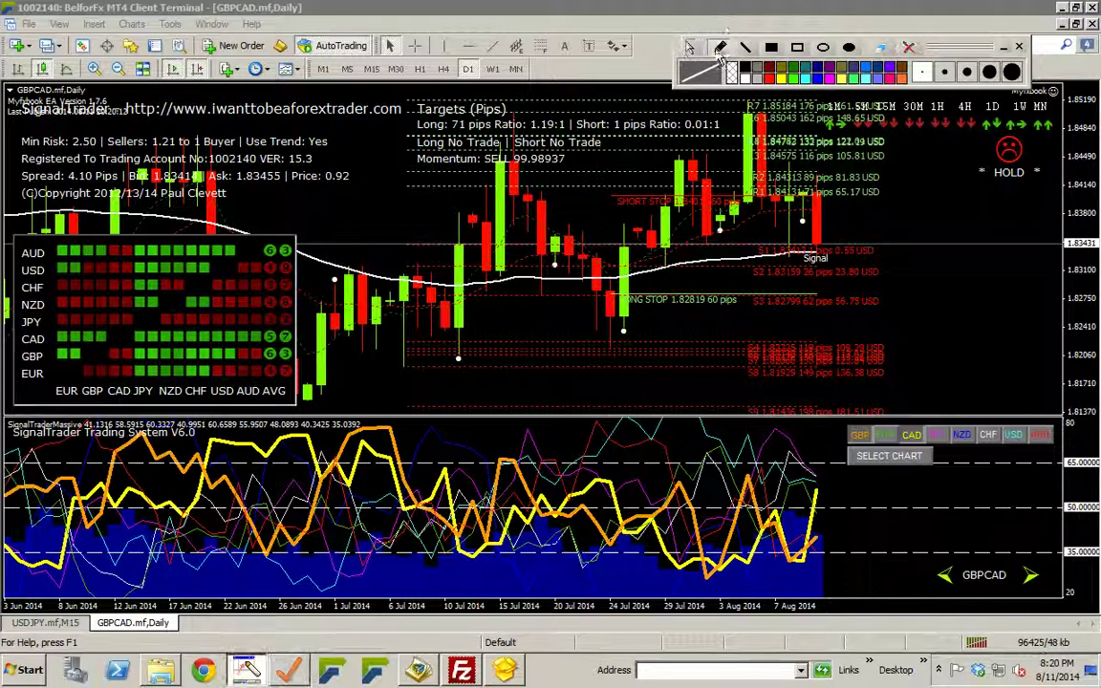
mouse_move(793, 237)
mouse_down()
mouse_move(791, 304)
mouse_move(793, 290)
mouse_up()
mouse_move(866, 246)
mouse_down()
mouse_move(854, 282)
mouse_move(891, 247)
mouse_up()
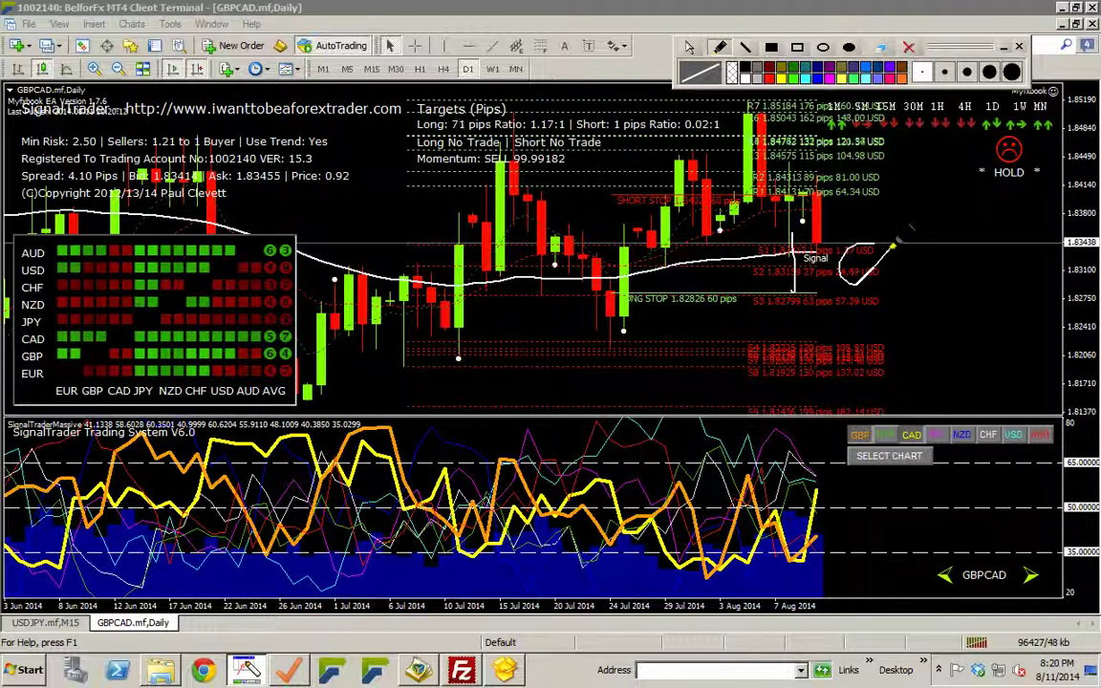
key(ctrl)
mouse_move(856, 307)
mouse_down()
mouse_move(820, 325)
mouse_move(841, 339)
mouse_move(858, 298)
mouse_up()
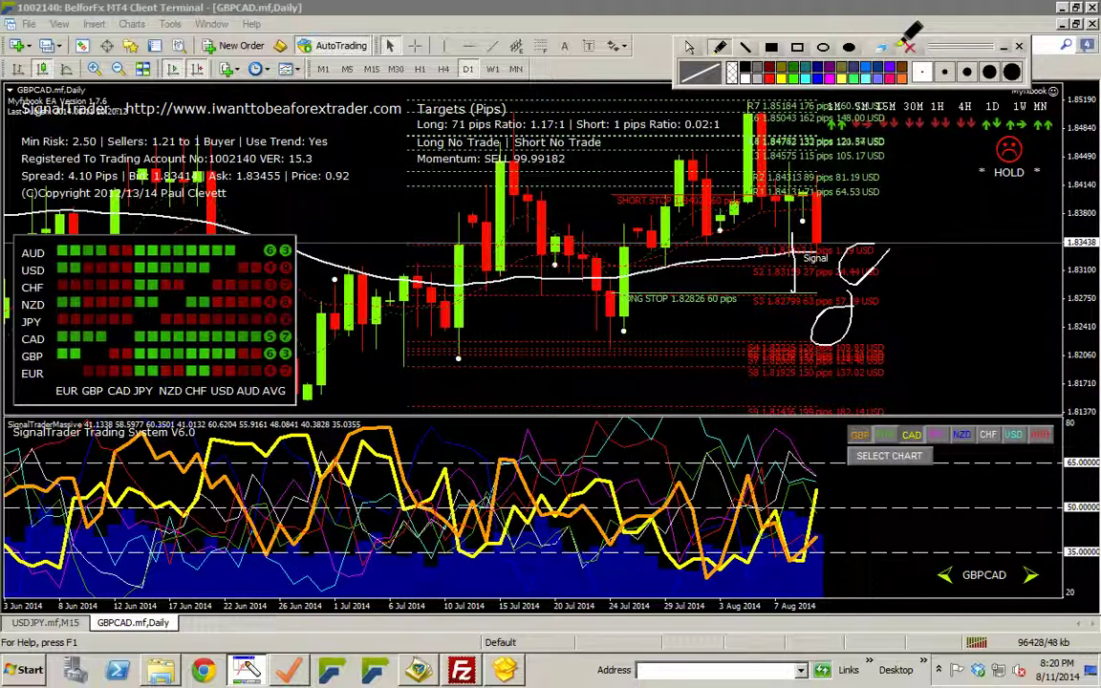